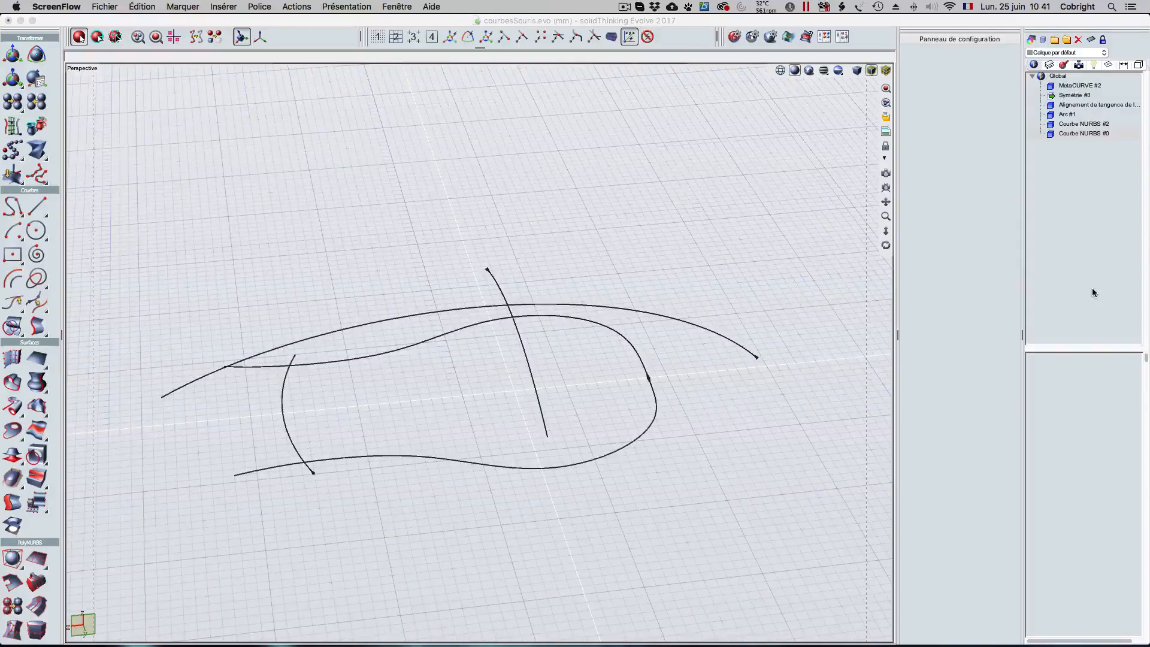
Step: Examine the mouse outline, the two long and transverse arcs and the base arc from several angles, and look over the available modelling tools
{"action": "left_click", "coordinate": [42, 545]}
{"action": "scroll", "coordinate": [42, 545], "scroll_direction": "down", "scroll_amount": 1}
{"action": "scroll", "coordinate": [30, 527], "scroll_direction": "down", "scroll_amount": 15}
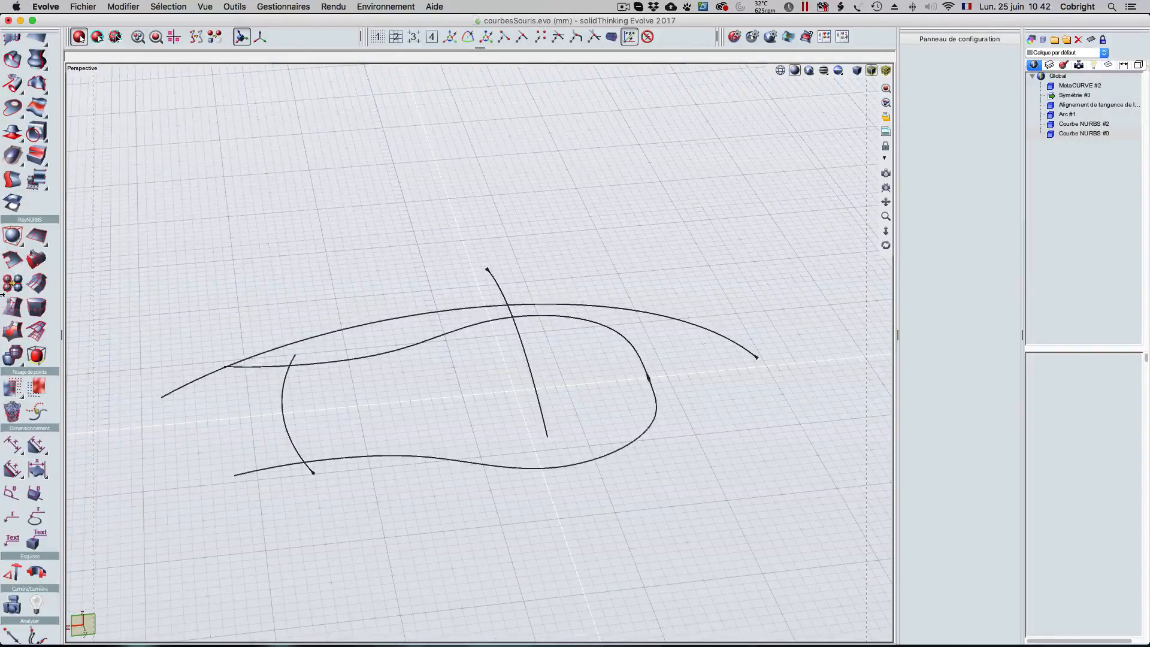
{"action": "scroll", "coordinate": [43, 216], "scroll_direction": "up", "scroll_amount": 5}
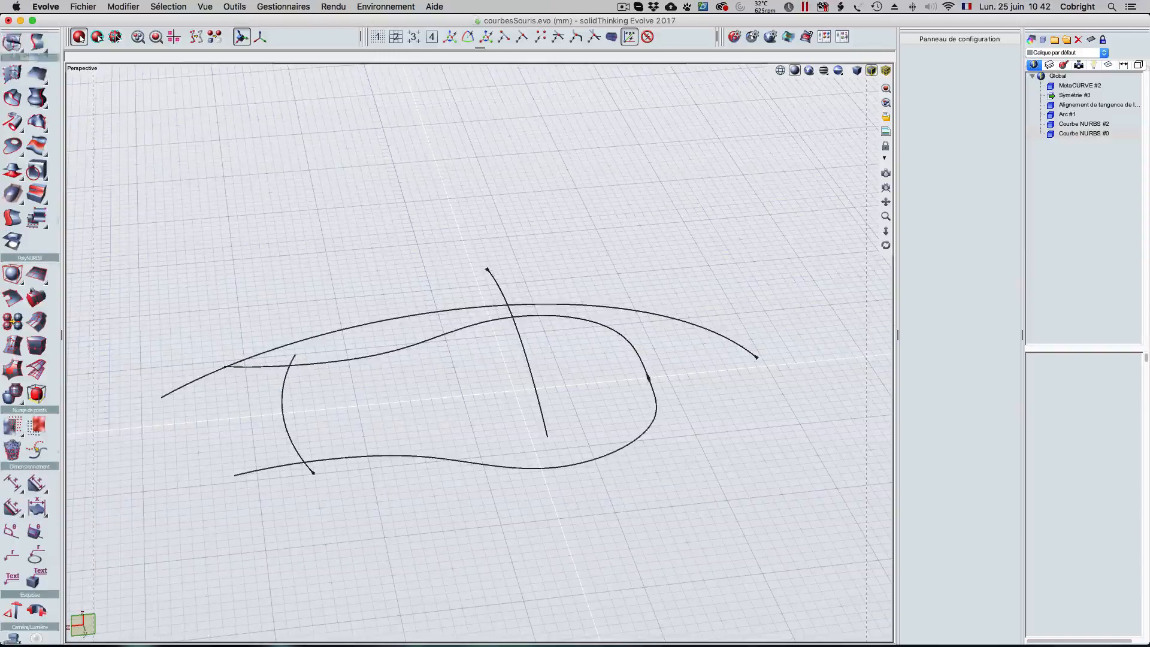
{"action": "scroll", "coordinate": [30, 339], "scroll_direction": "up", "scroll_amount": 1}
{"action": "scroll", "coordinate": [30, 340], "scroll_direction": "down", "scroll_amount": 1}
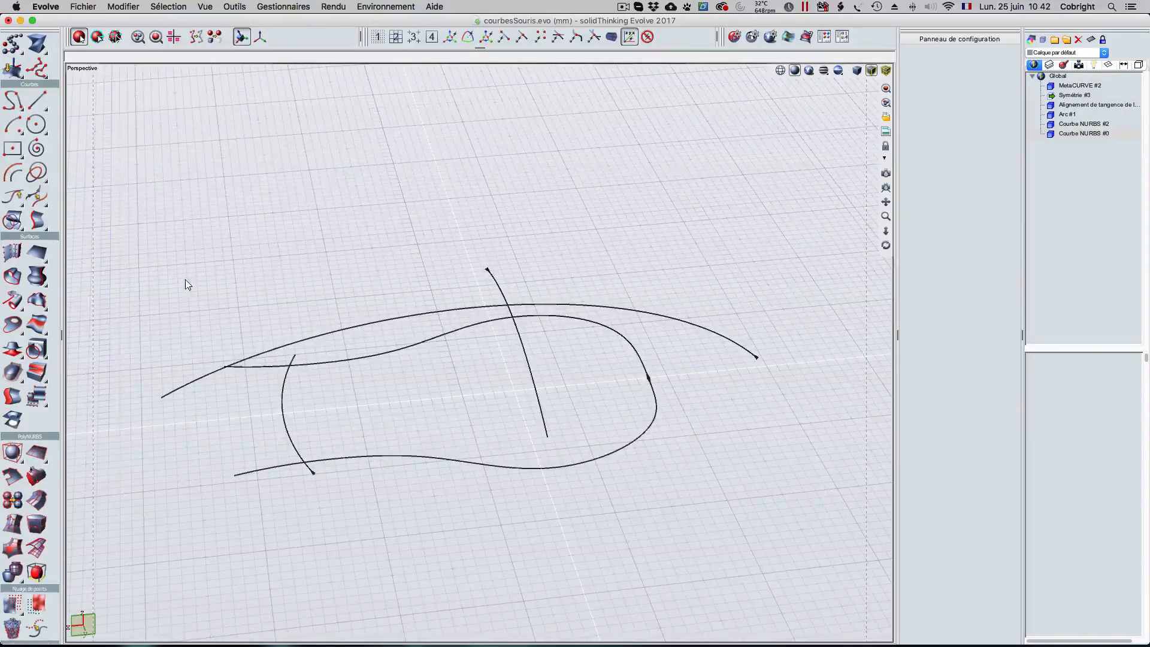
{"action": "middle_click_drag", "start_coordinate": [187, 286], "coordinate": [102, 234]}
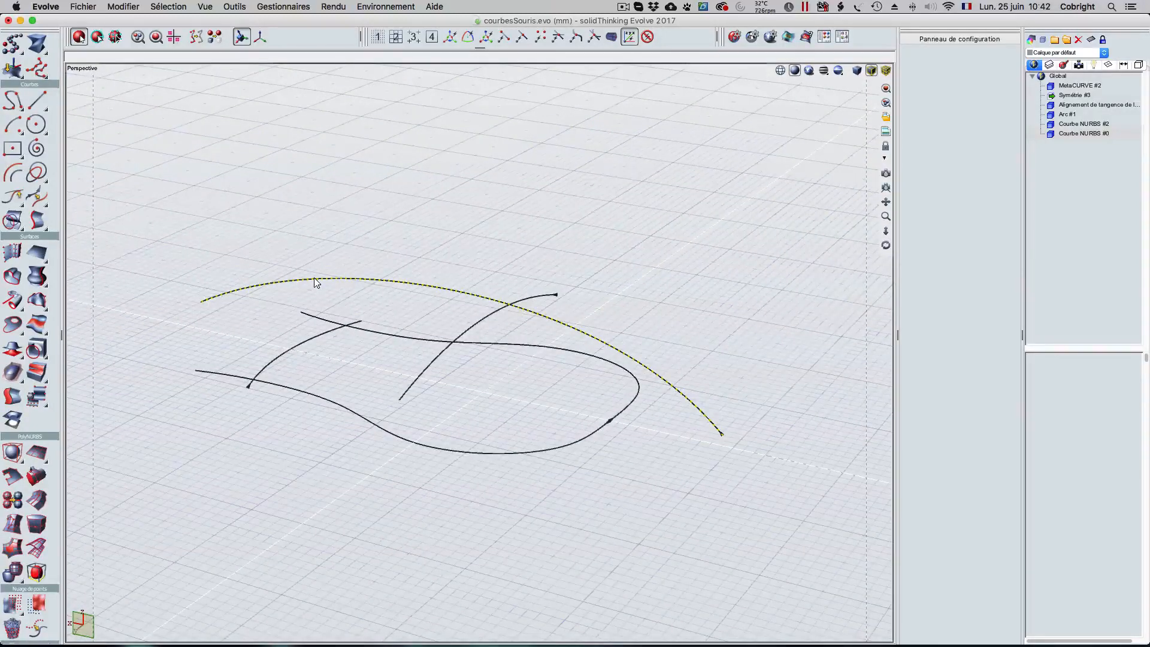
{"action": "left_click_drag", "start_coordinate": [886, 245], "coordinate": [845, 210]}
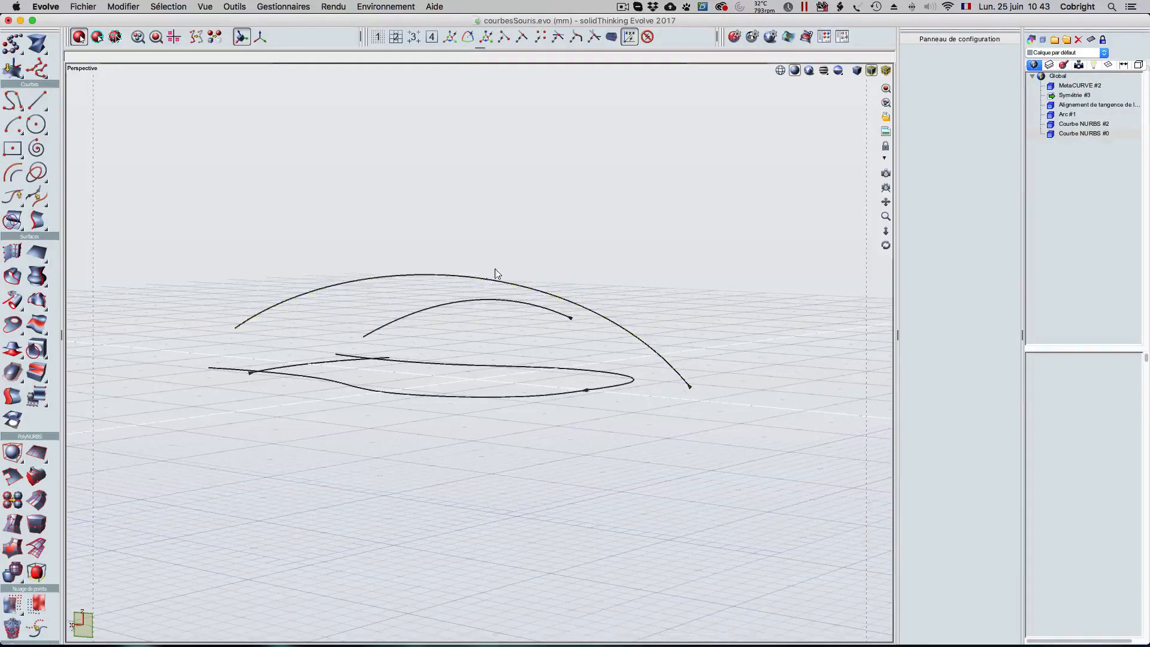
{"action": "mouse_move", "coordinate": [347, 451]}
{"action": "middle_mouse_down"}
{"action": "mouse_move", "coordinate": [408, 491]}
{"action": "mouse_move", "coordinate": [528, 431]}
{"action": "mouse_move", "coordinate": [354, 450]}
{"action": "middle_mouse_up"}
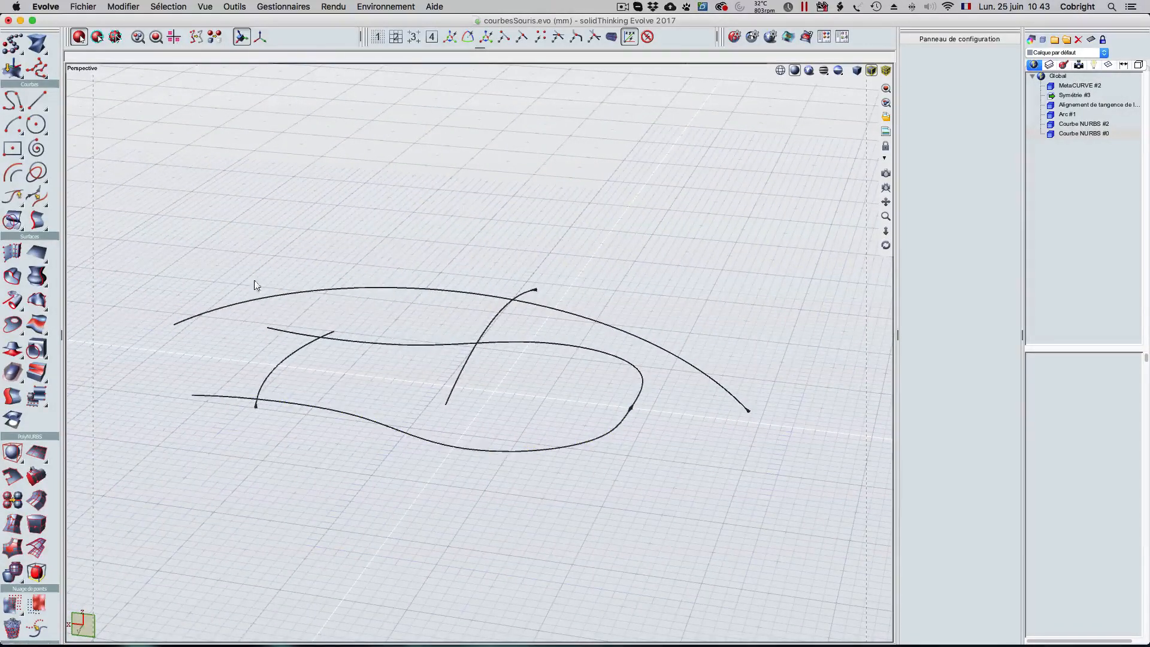
Step: Combine the MetaCURVE half outline and its tangent-aligned mirrored half into a single object
{"action": "scroll", "coordinate": [37, 237], "scroll_direction": "up", "scroll_amount": 3}
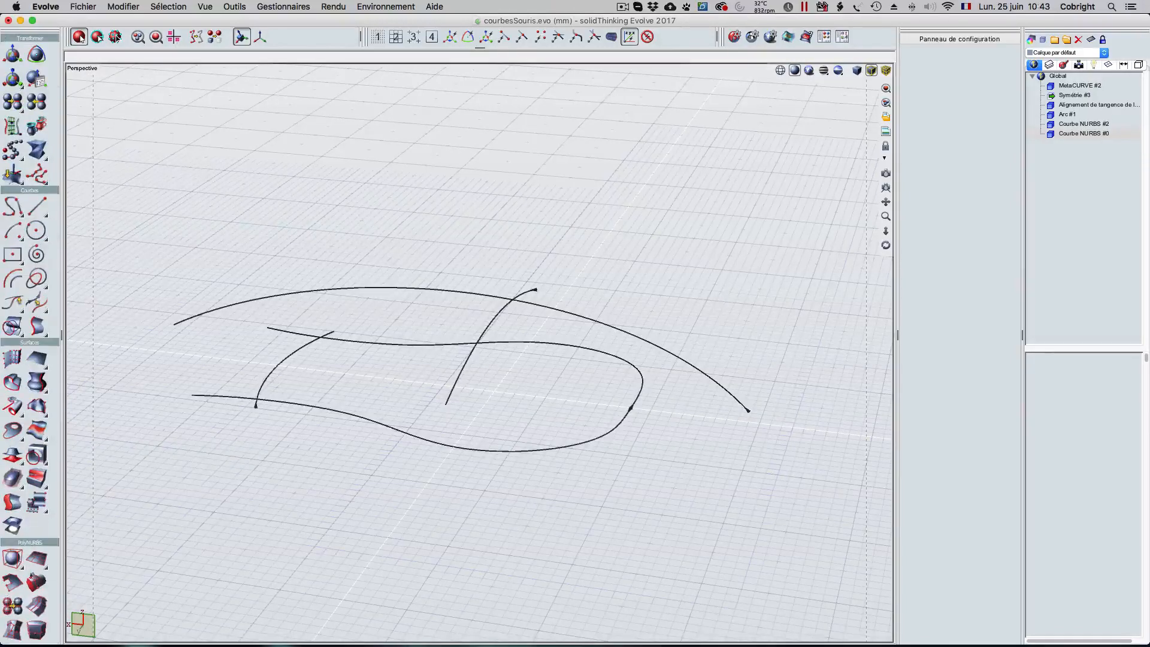
{"action": "left_click", "coordinate": [345, 340]}
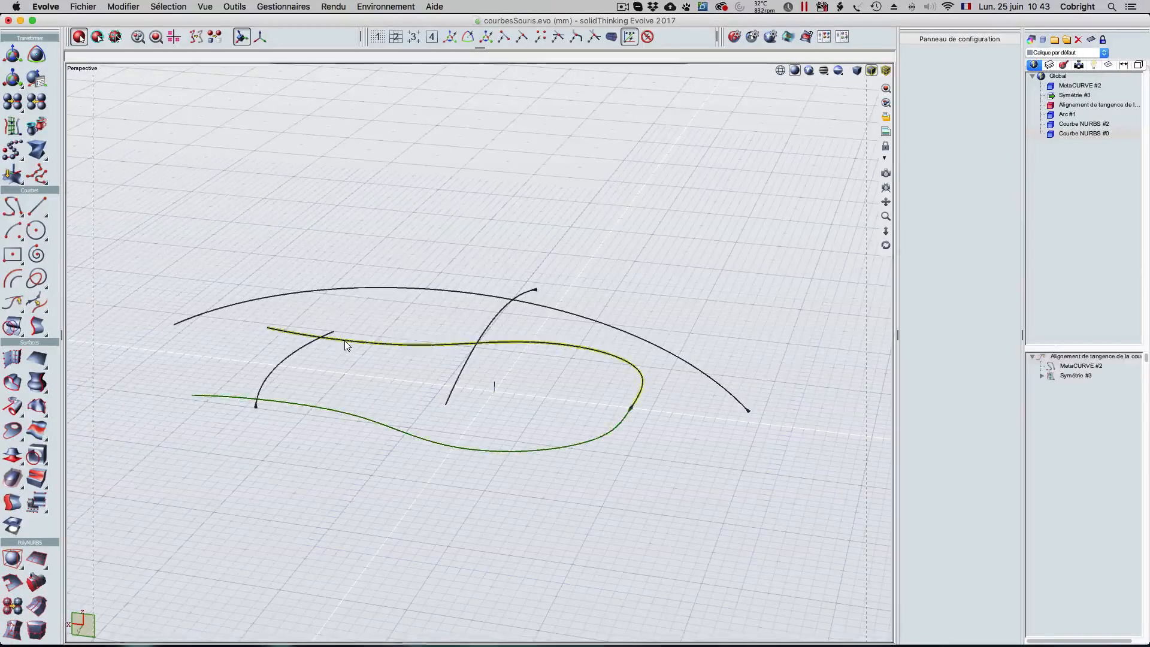
{"action": "left_click", "coordinate": [309, 406]}
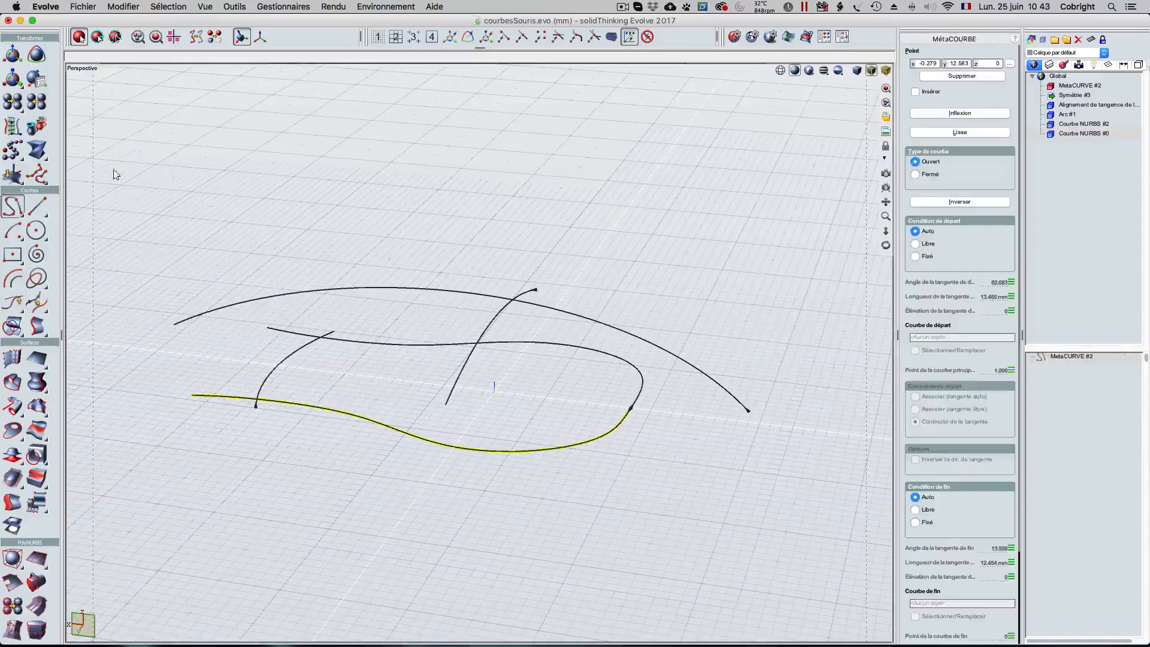
{"action": "left_click", "coordinate": [13, 101]}
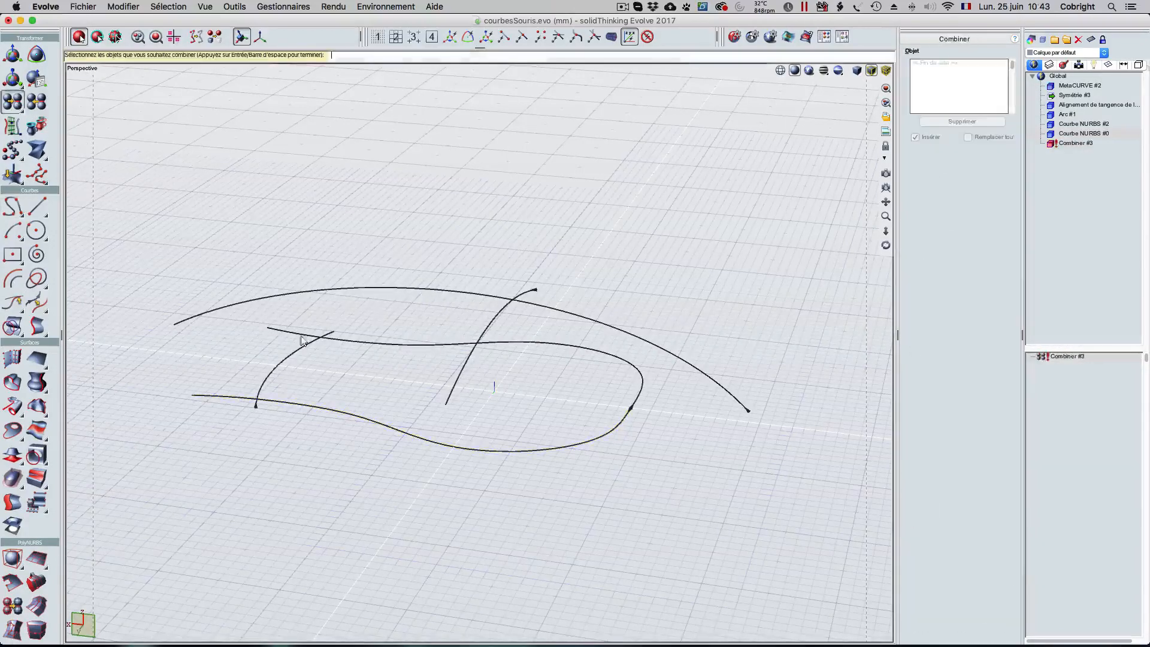
{"action": "left_click", "coordinate": [320, 410]}
{"action": "left_click", "coordinate": [369, 347]}
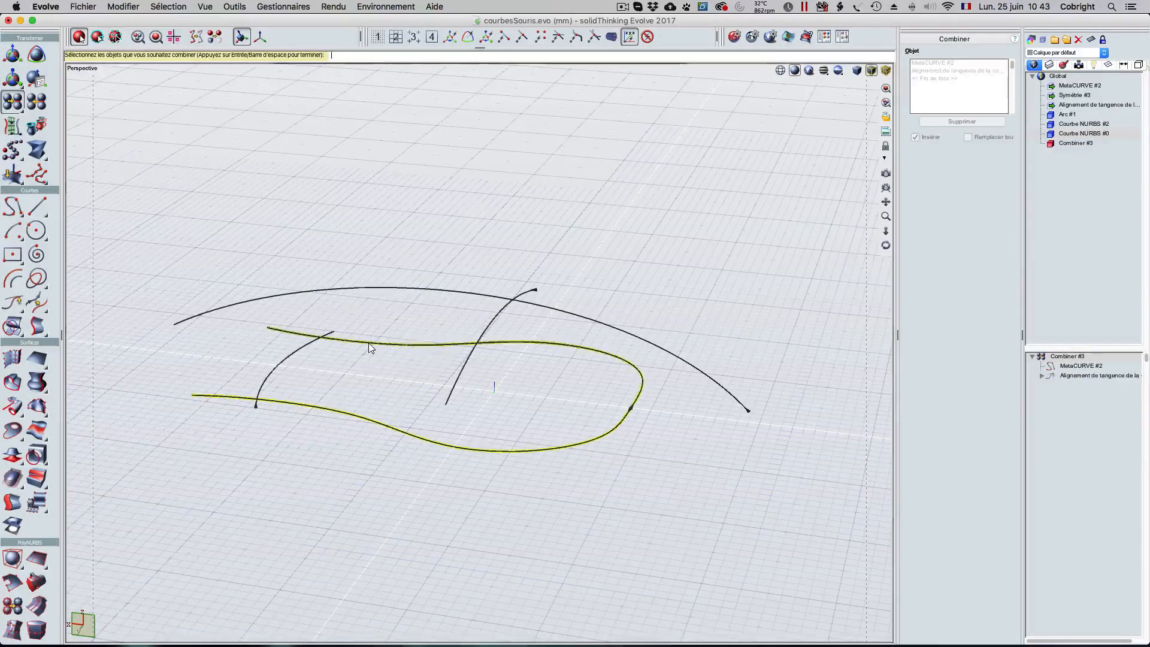
{"action": "key", "text": "Return"}
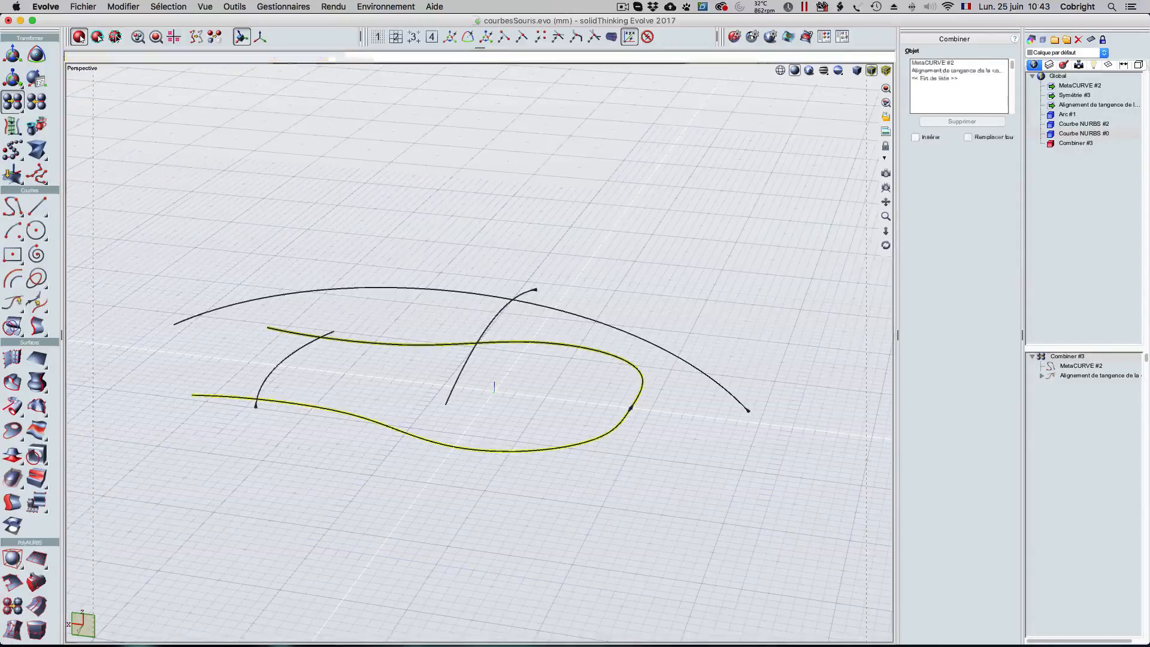
{"action": "left_click", "coordinate": [387, 432]}
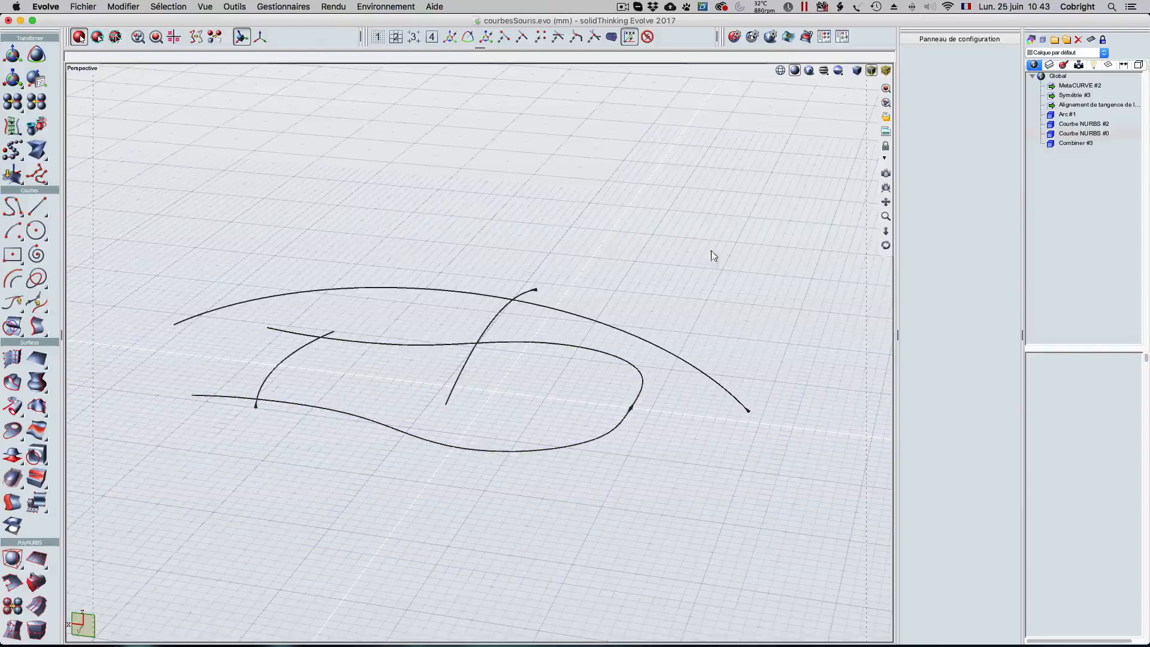
Step: Create a Tuyau surface with the short raised transverse curve as the profile and the long arched curve as the path
{"action": "middle_click_drag", "start_coordinate": [711, 254], "coordinate": [582, 248]}
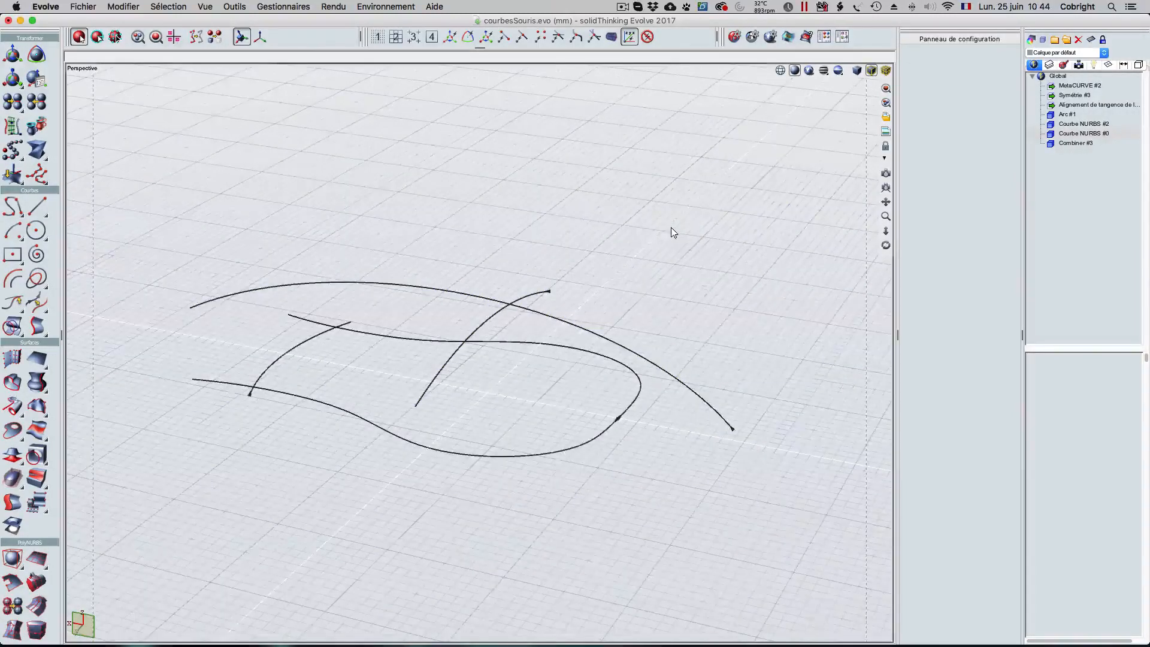
{"action": "middle_click_drag", "start_coordinate": [673, 231], "coordinate": [659, 174]}
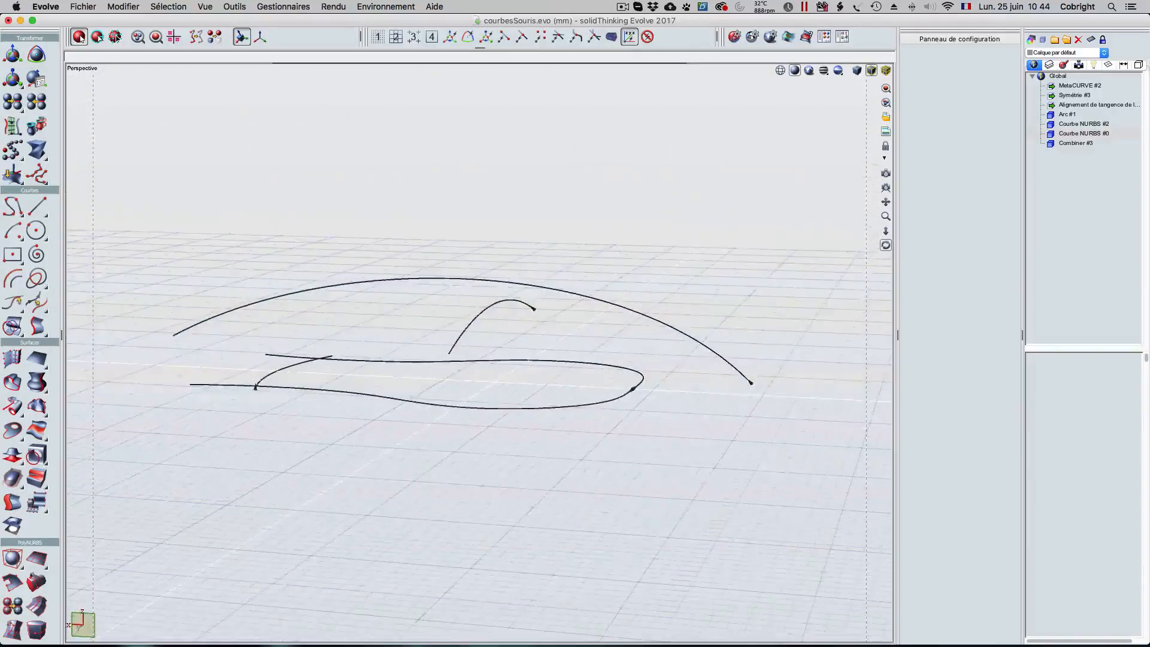
{"action": "left_click", "coordinate": [10, 409]}
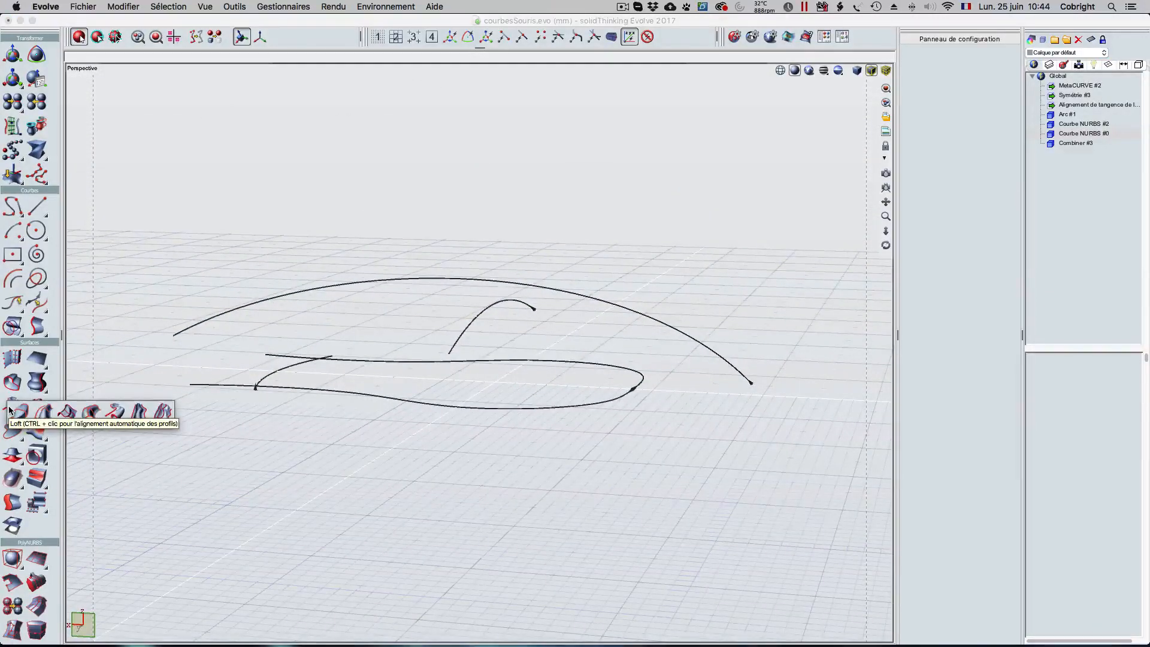
{"action": "left_click", "coordinate": [112, 417]}
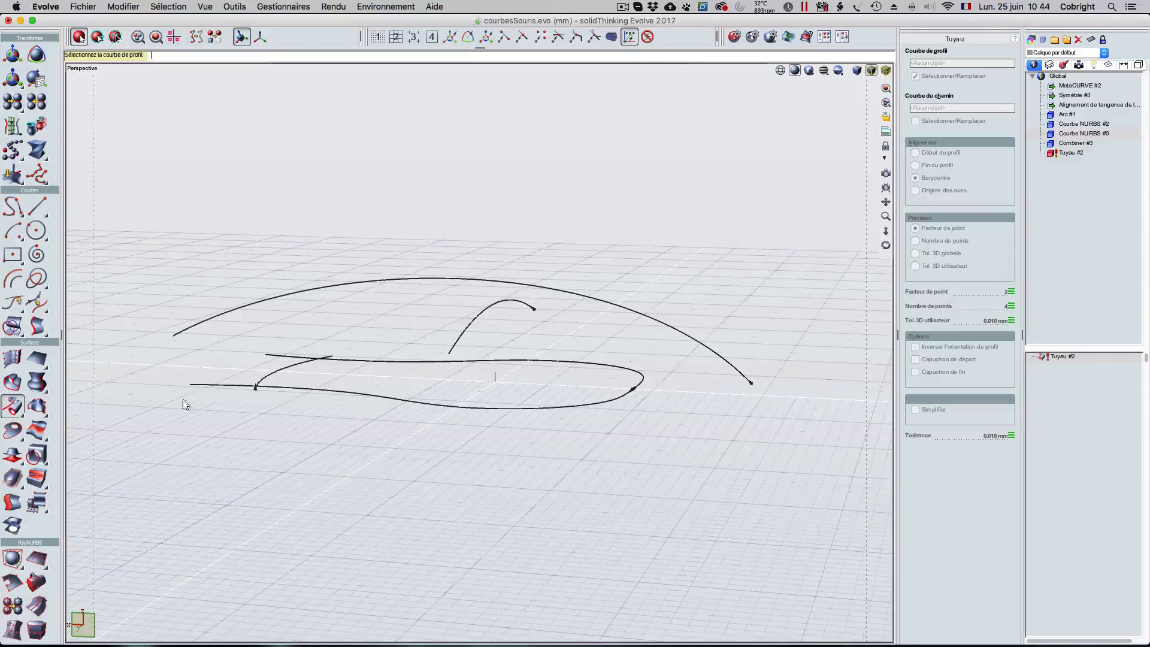
{"action": "left_click", "coordinate": [471, 322]}
{"action": "left_click", "coordinate": [557, 294]}
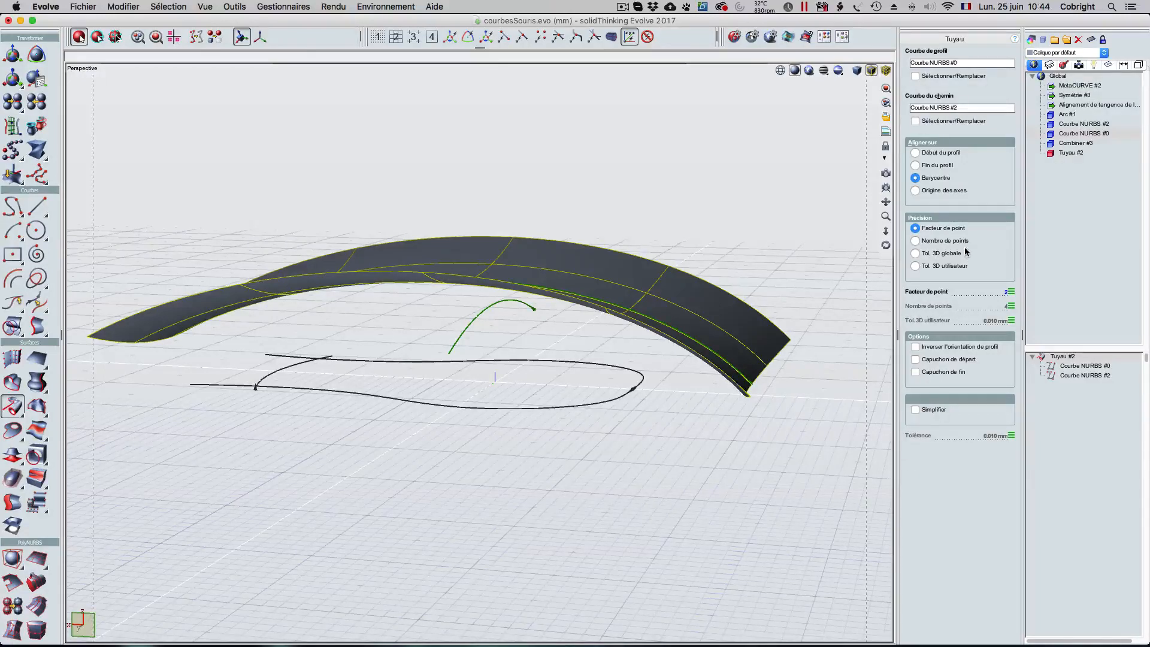
Step: Invert the profile orientation of the Tuyau surface and check its shape from below and above
{"action": "left_click", "coordinate": [915, 347]}
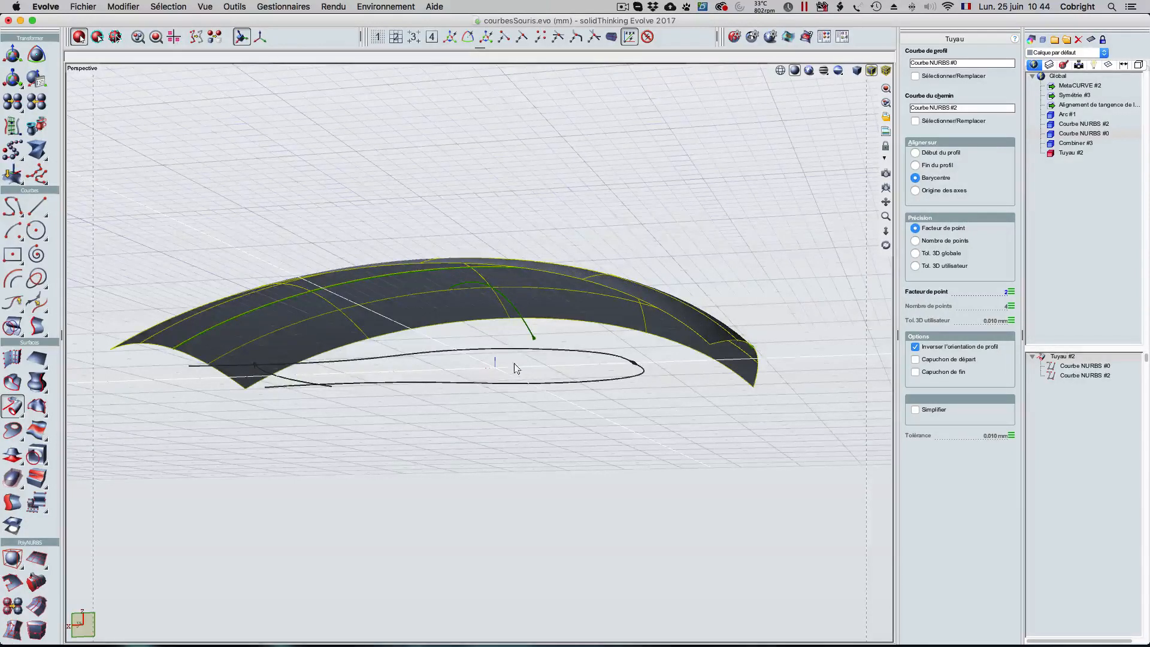
{"action": "middle_click_drag", "start_coordinate": [513, 365], "coordinate": [662, 353]}
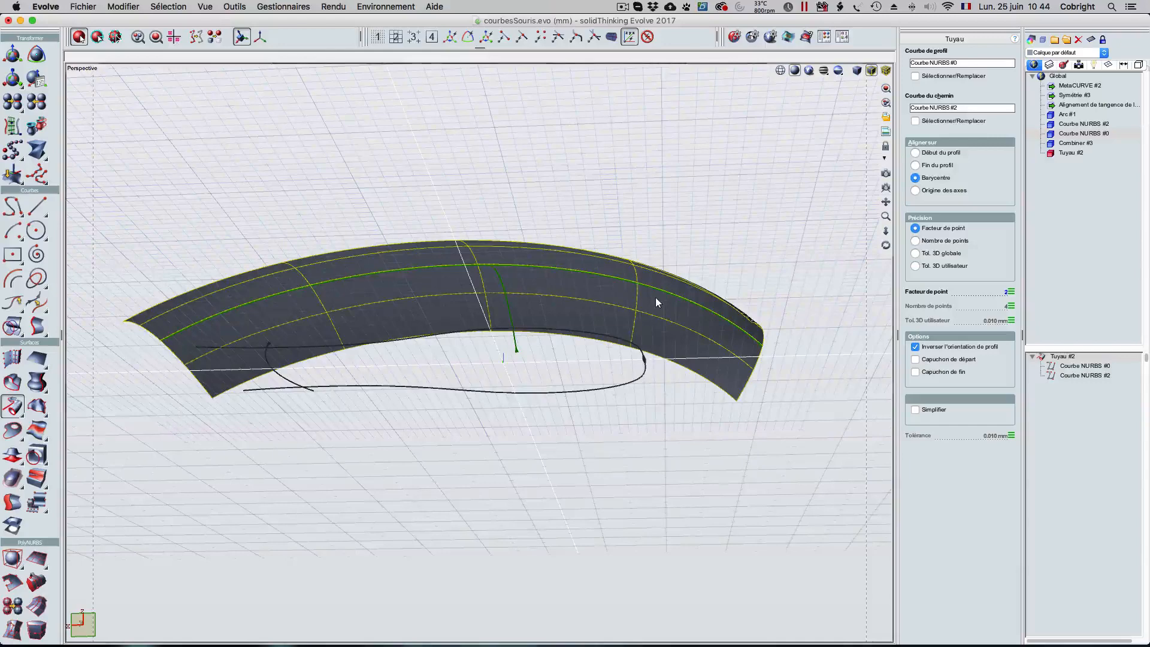
{"action": "middle_click_drag", "start_coordinate": [640, 211], "coordinate": [179, 247]}
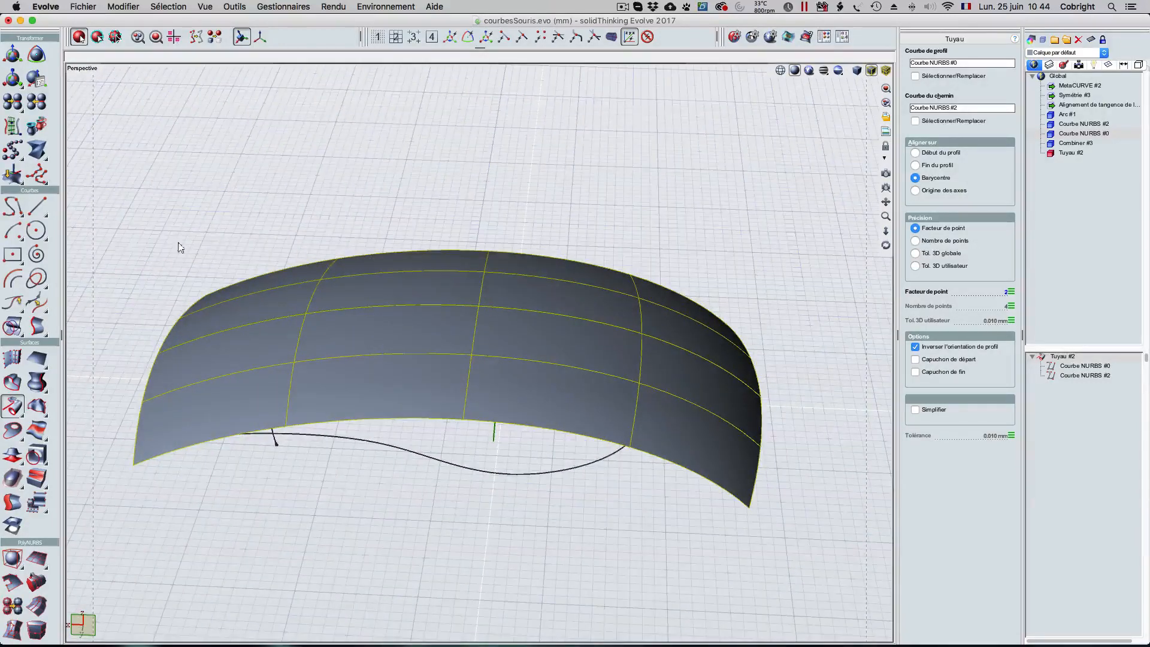
{"action": "middle_click_drag", "start_coordinate": [605, 521], "coordinate": [554, 578]}
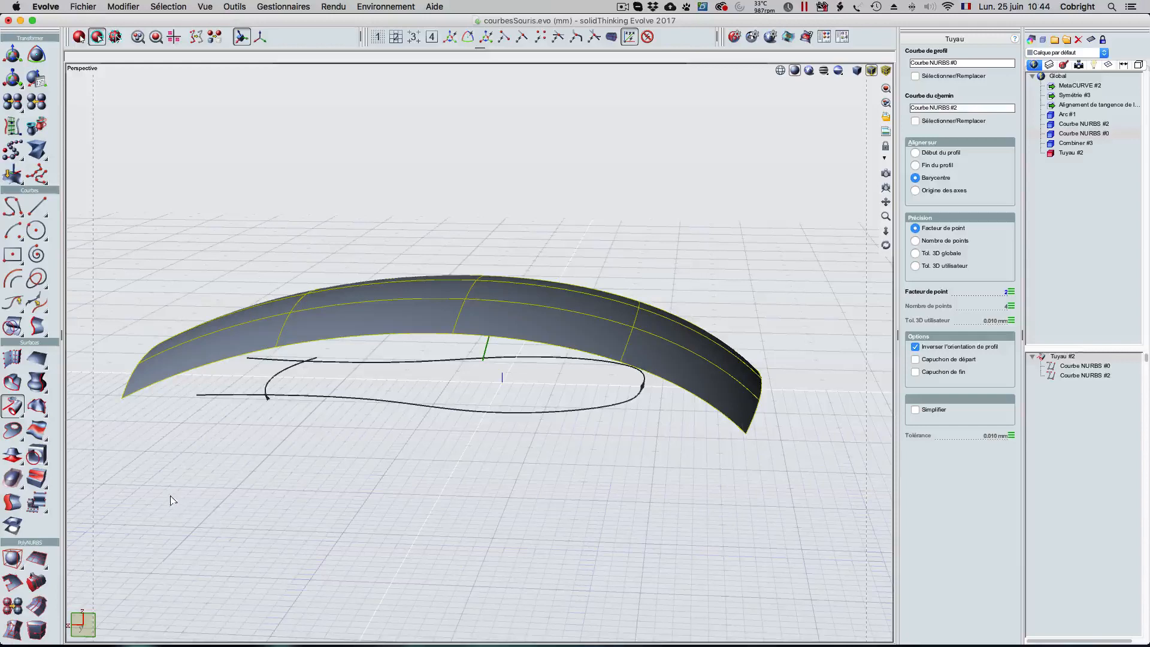
Step: Extrude the combined mouse outline vertically by about 12.5 mm so that it passes through the arched surface
{"action": "left_click", "coordinate": [17, 385]}
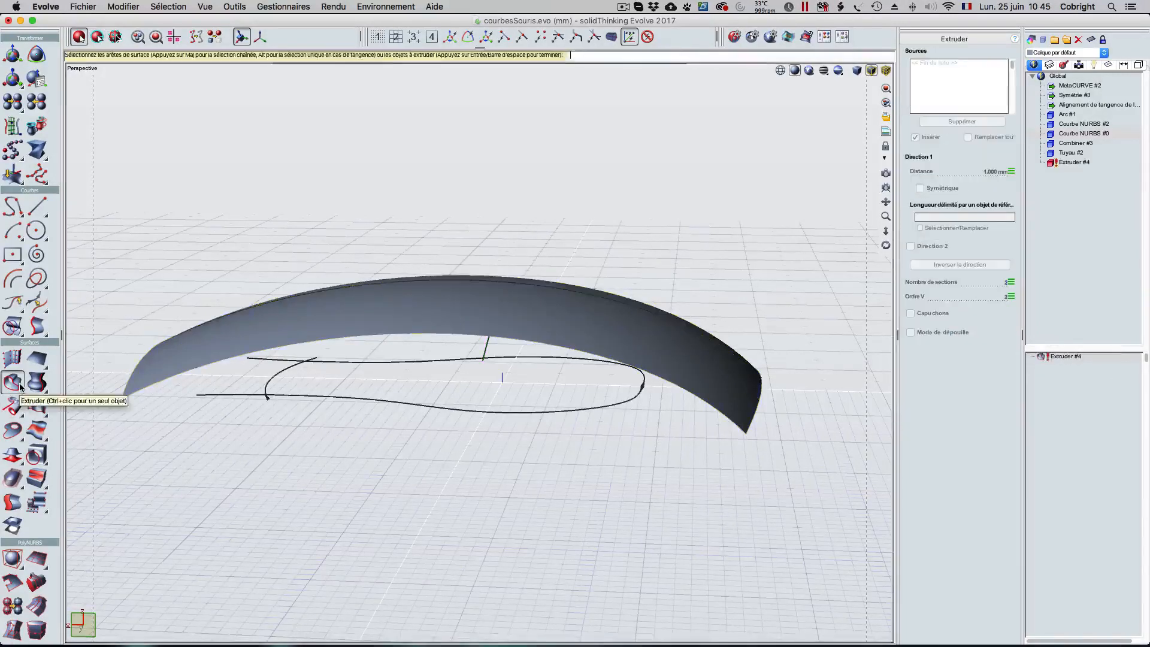
{"action": "left_click", "coordinate": [438, 407]}
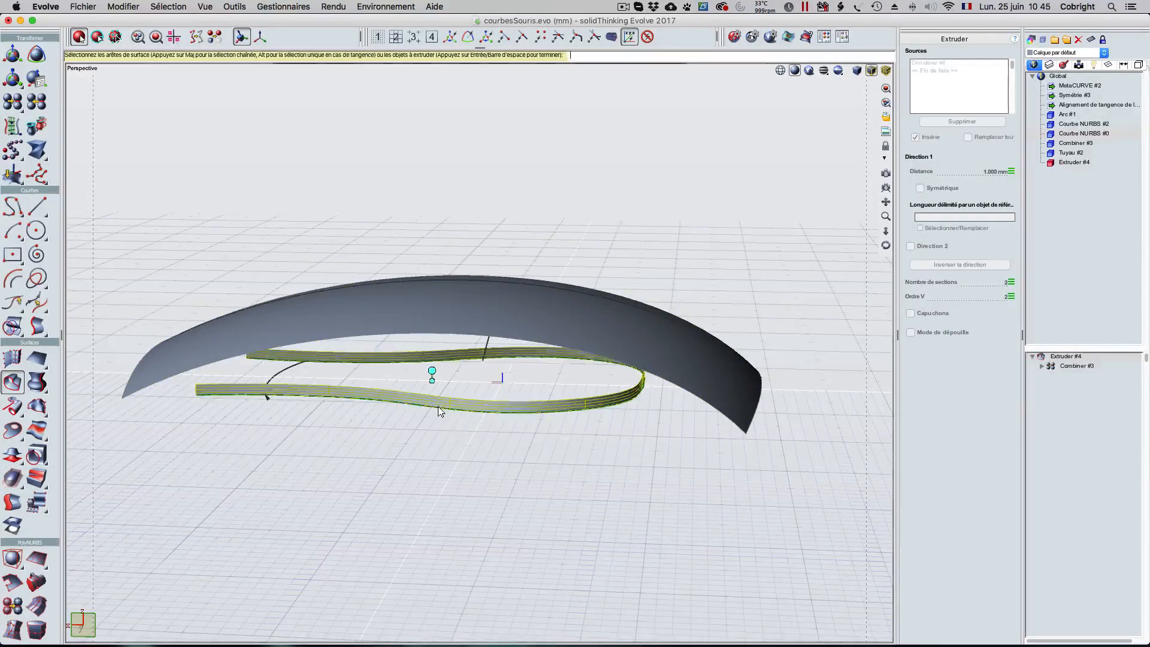
{"action": "key", "text": "Return"}
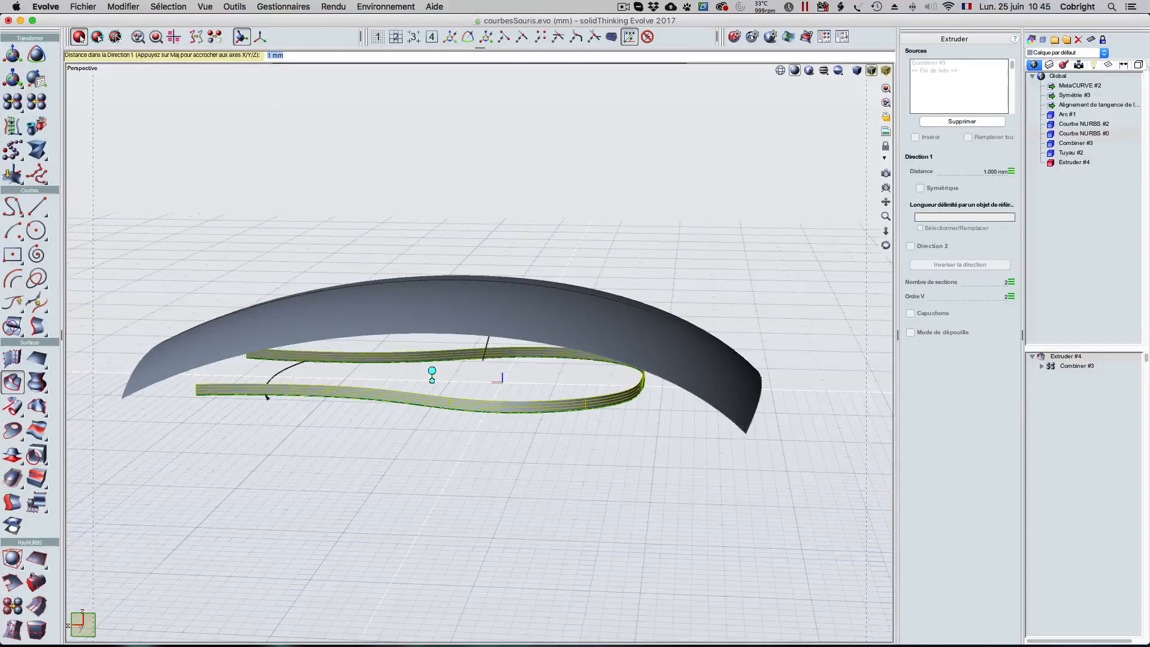
{"action": "double_click", "coordinate": [601, 69]}
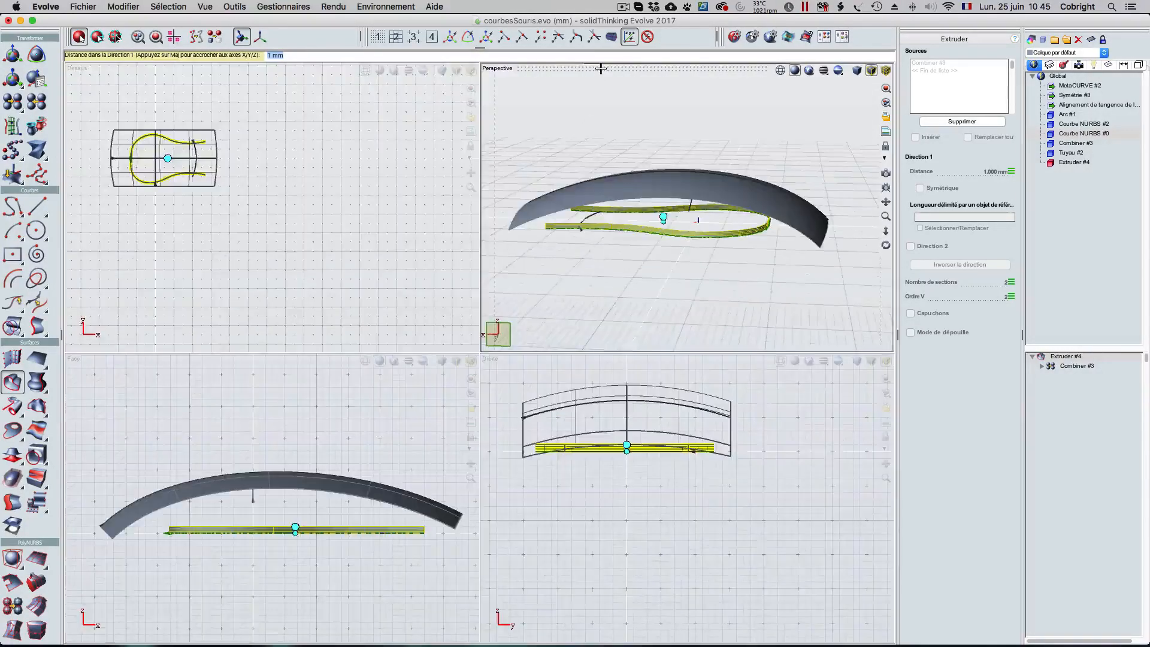
{"action": "left_click", "coordinate": [626, 366]}
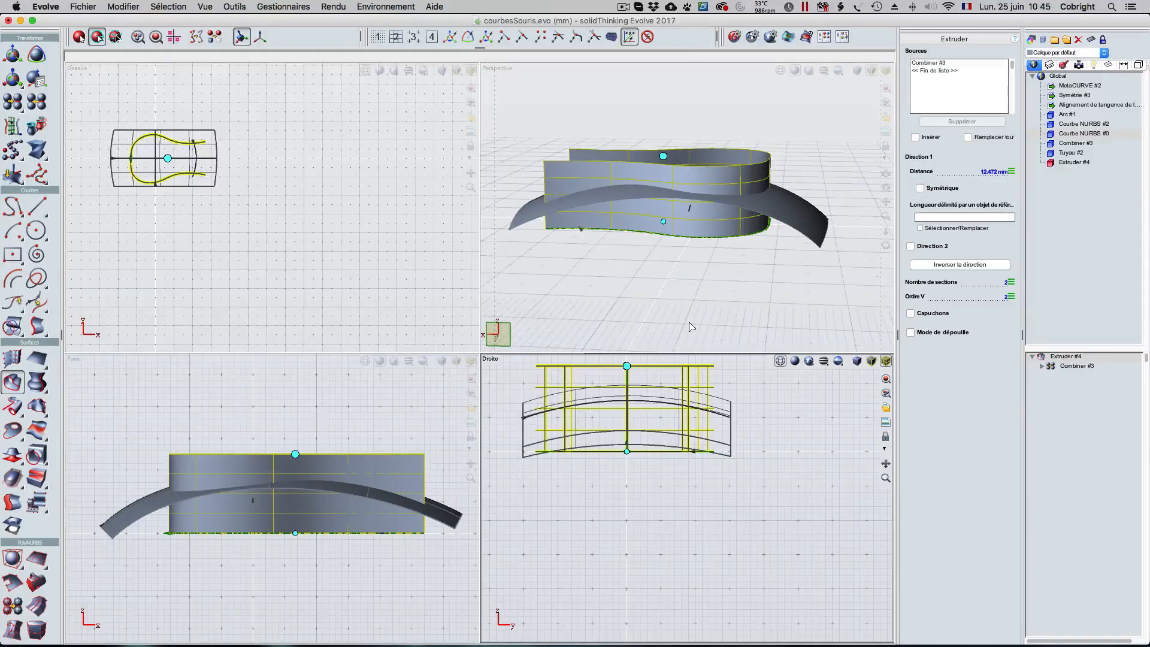
{"action": "key", "text": "space"}
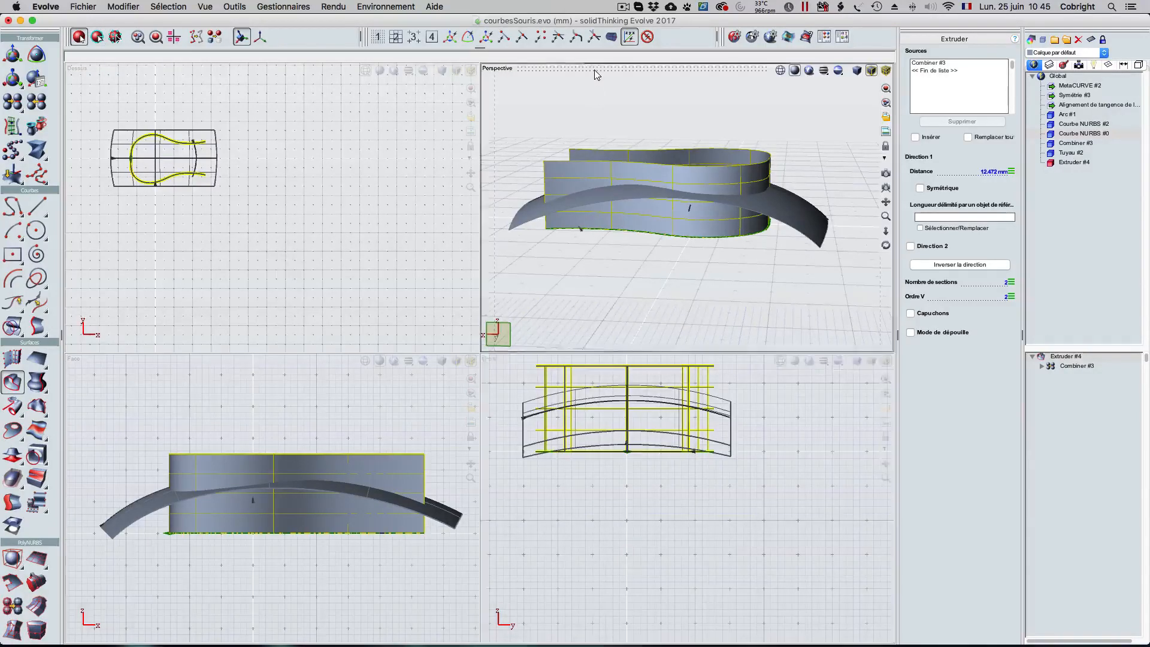
{"action": "double_click", "coordinate": [596, 70]}
Step: Extrude the arc across the open end of the outline vertically by 15 mm, setting the distance in the right-side view
{"action": "middle_click_drag", "start_coordinate": [480, 354], "coordinate": [571, 328]}
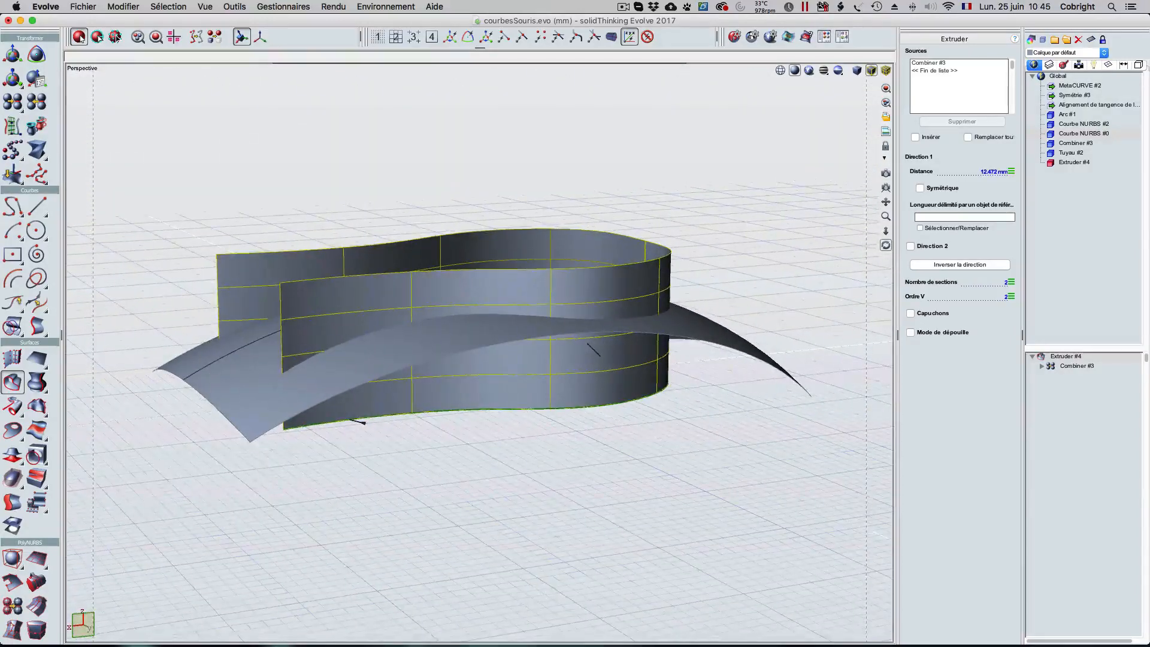
{"action": "left_click", "coordinate": [5, 386]}
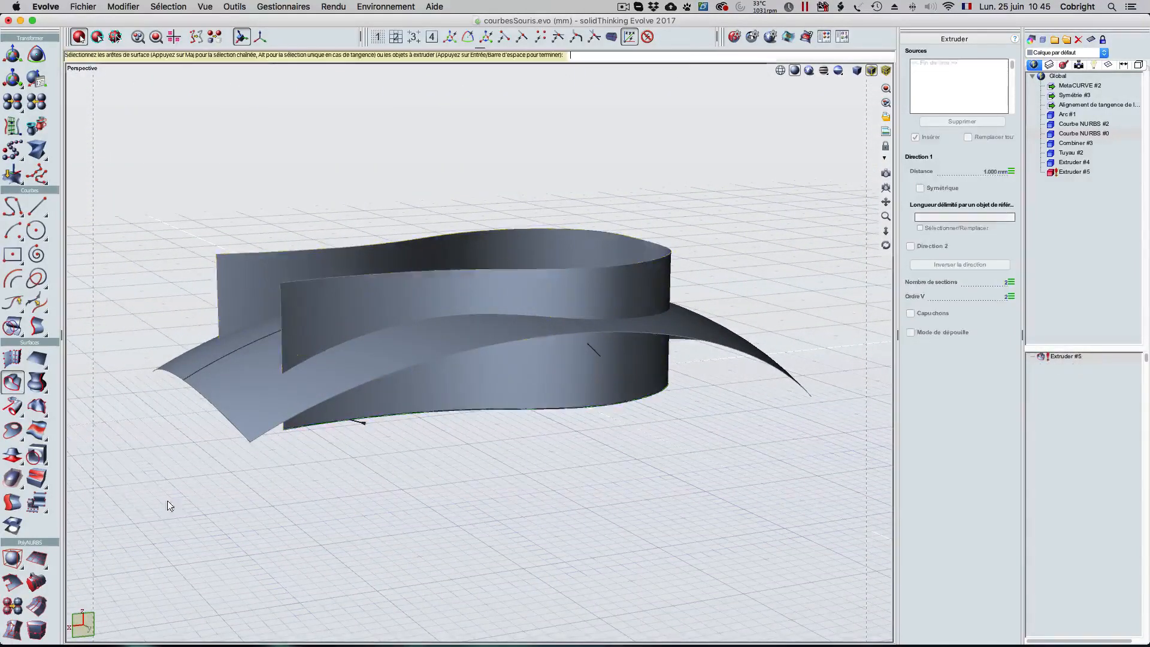
{"action": "middle_click_drag", "start_coordinate": [180, 510], "coordinate": [274, 455]}
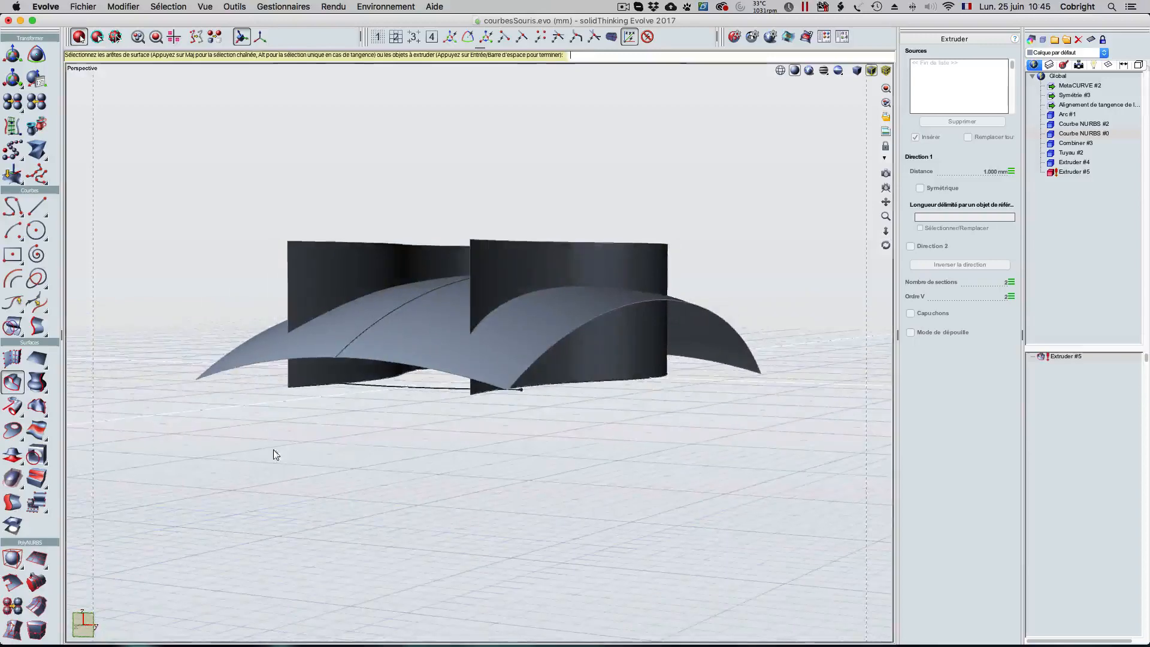
{"action": "left_click", "coordinate": [402, 386]}
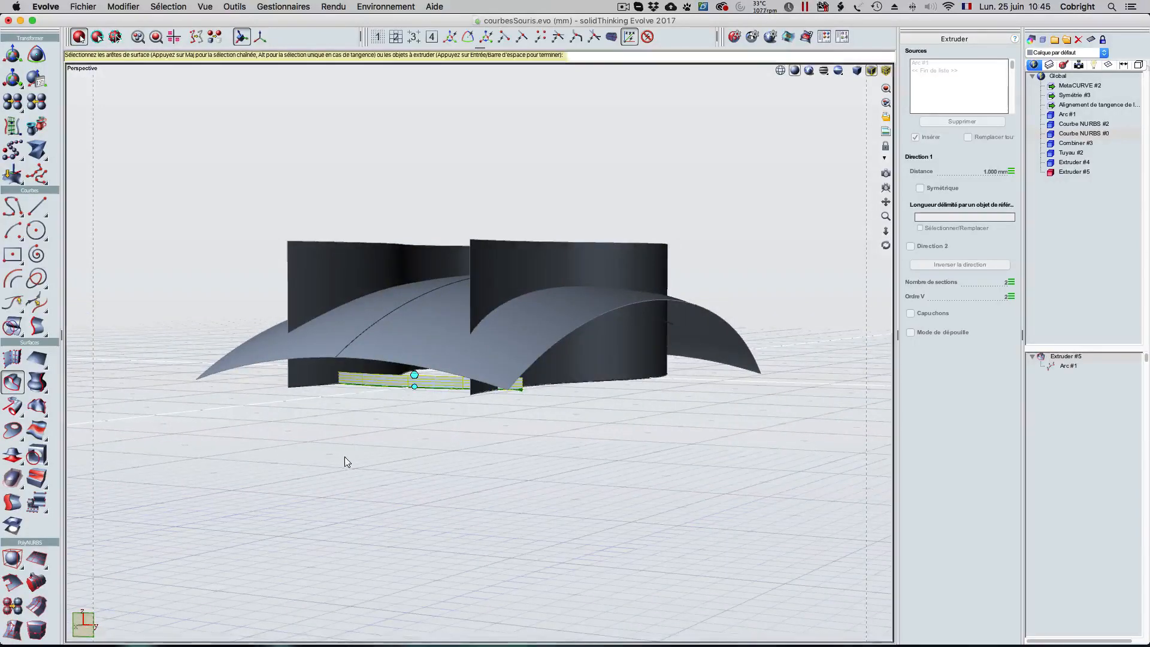
{"action": "key", "text": "Return"}
{"action": "middle_click_drag", "start_coordinate": [587, 413], "coordinate": [467, 415]}
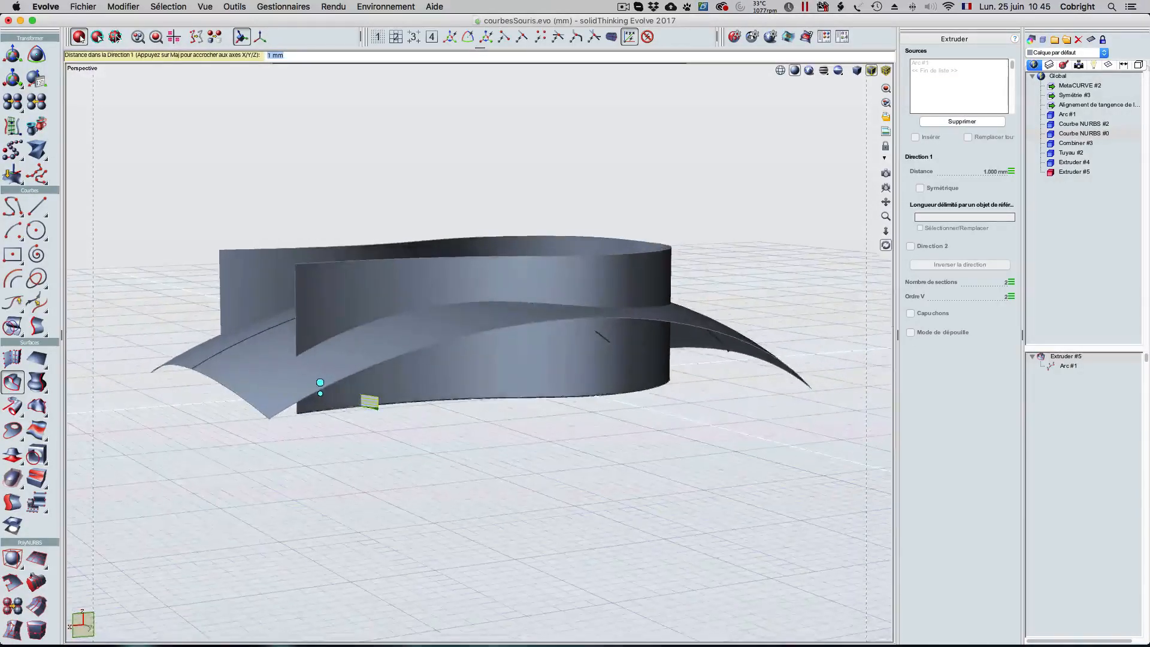
{"action": "key", "text": "space"}
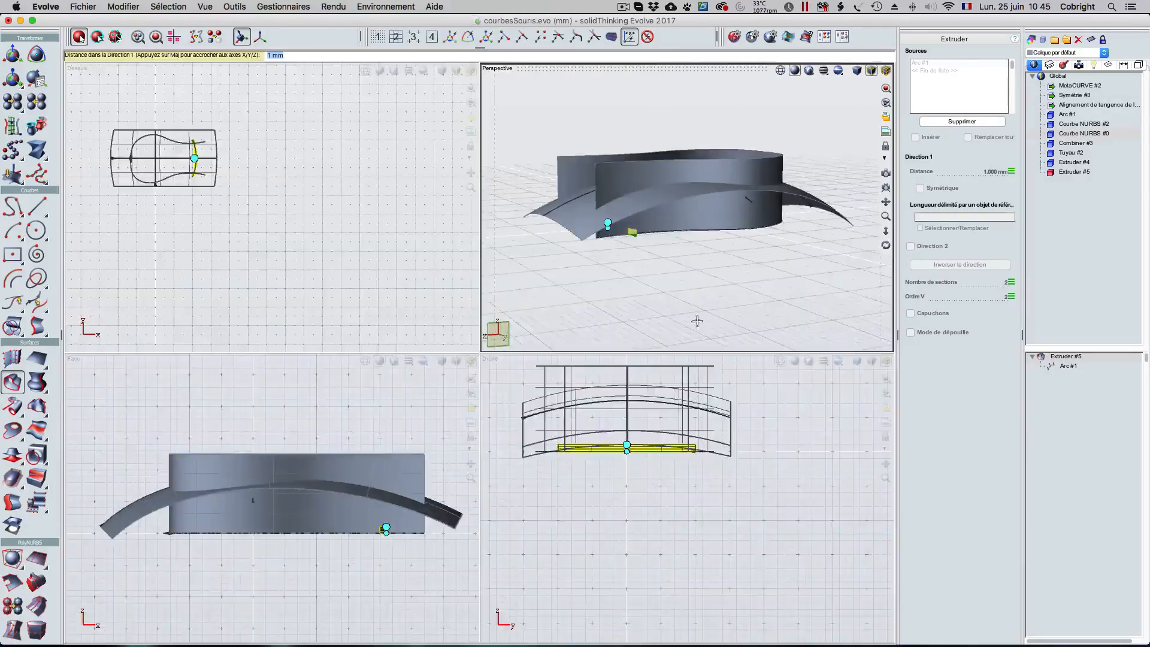
{"action": "key", "text": "space"}
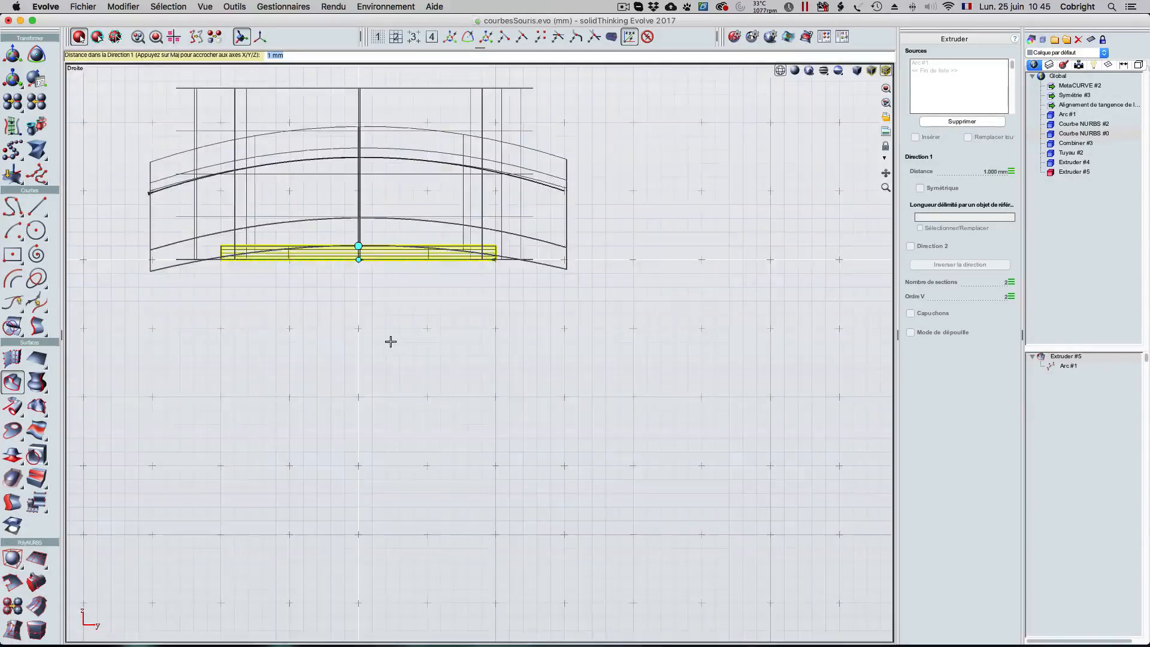
{"action": "middle_click_drag", "start_coordinate": [390, 342], "coordinate": [550, 640]}
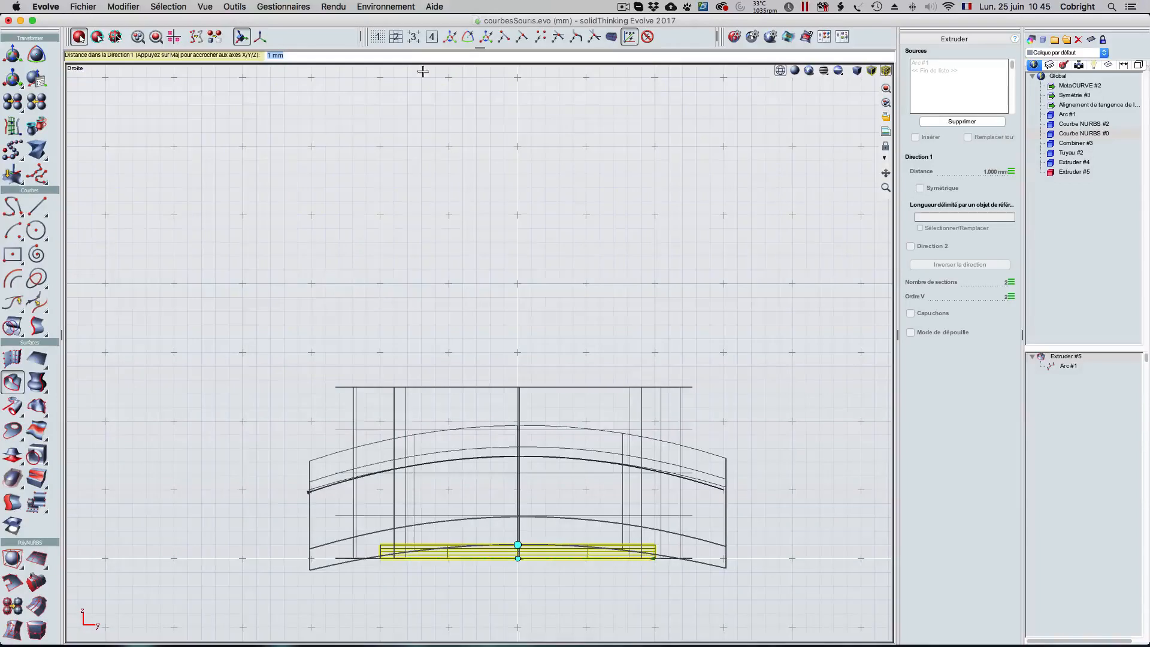
{"action": "left_click", "coordinate": [412, 38]}
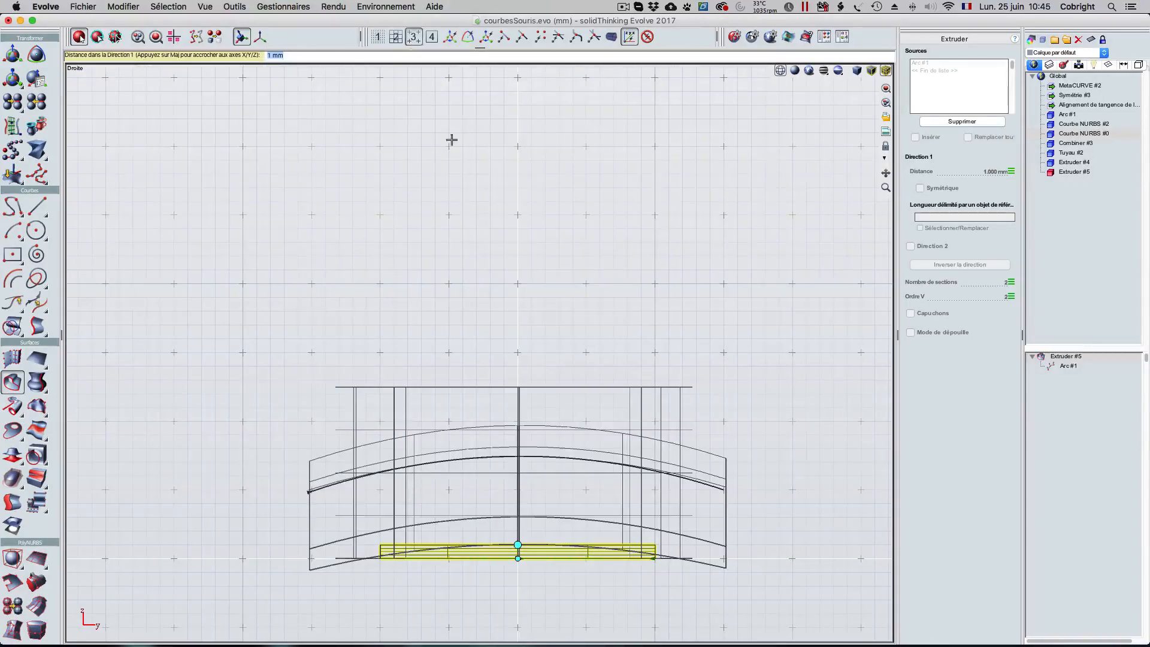
{"action": "left_click", "coordinate": [518, 351]}
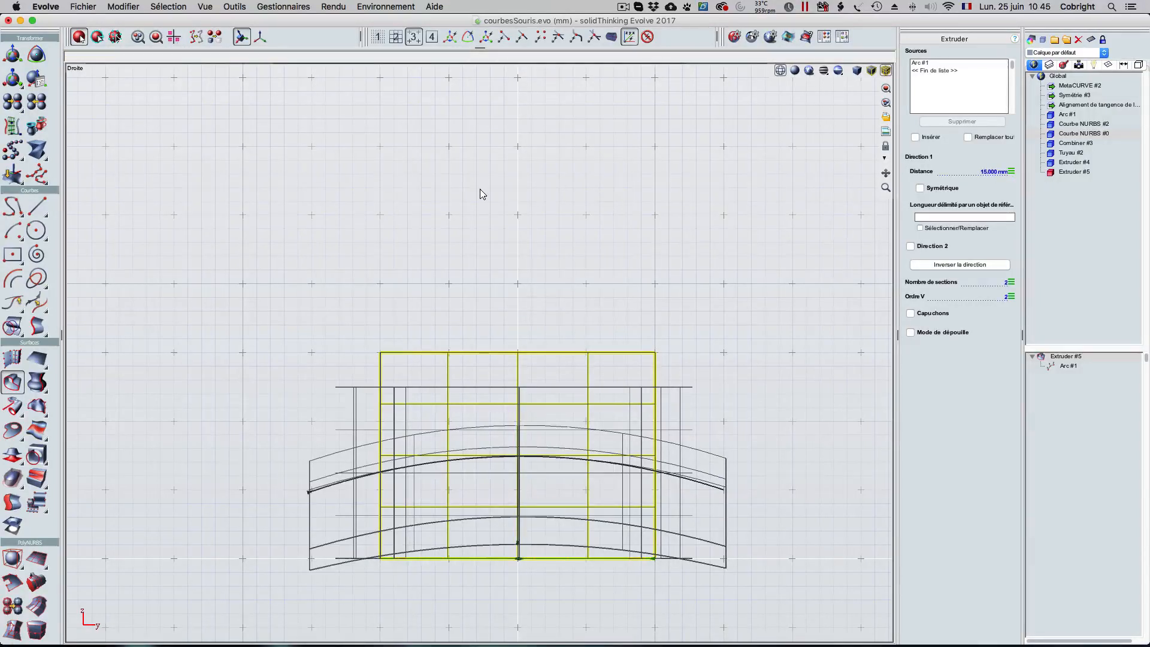
{"action": "key", "text": "space"}
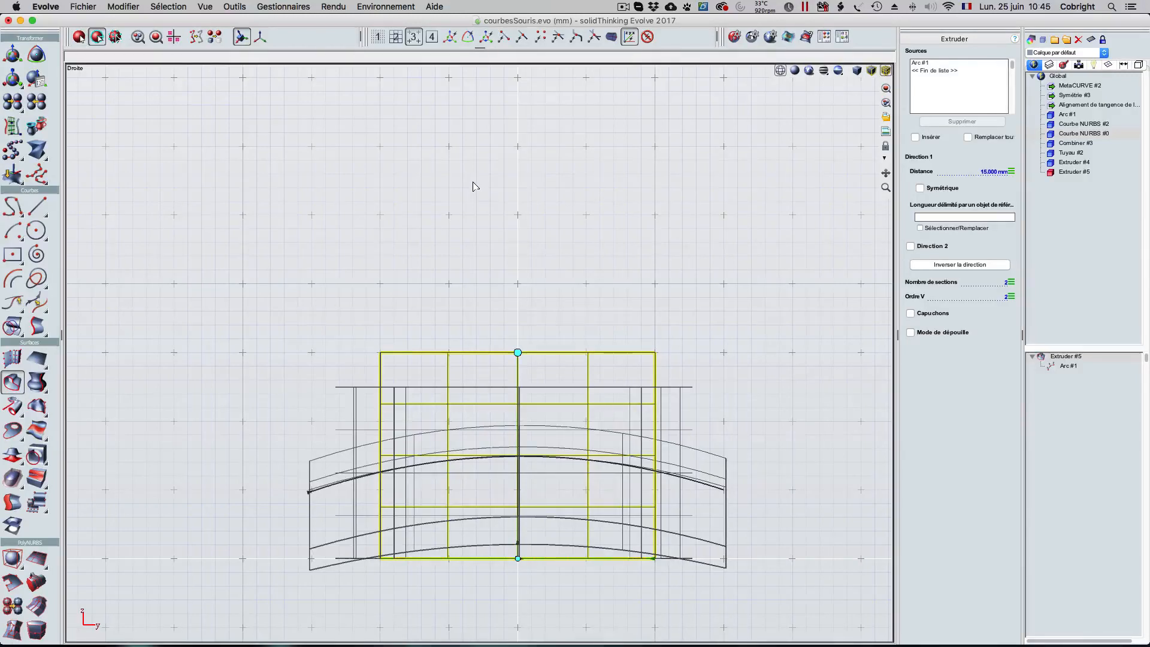
{"action": "key", "text": "space"}
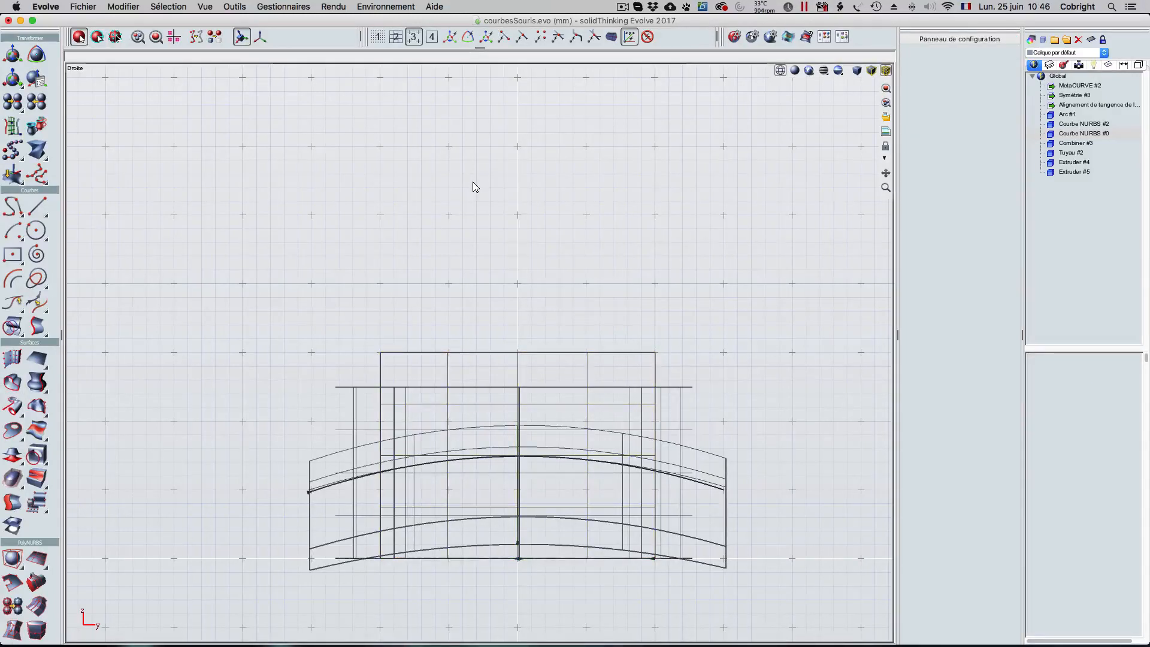
Step: Draw a horizontal plane 75 mm long and 50 mm wide beneath the mouse surfaces in the shaded top view
{"action": "double_click", "coordinate": [488, 73]}
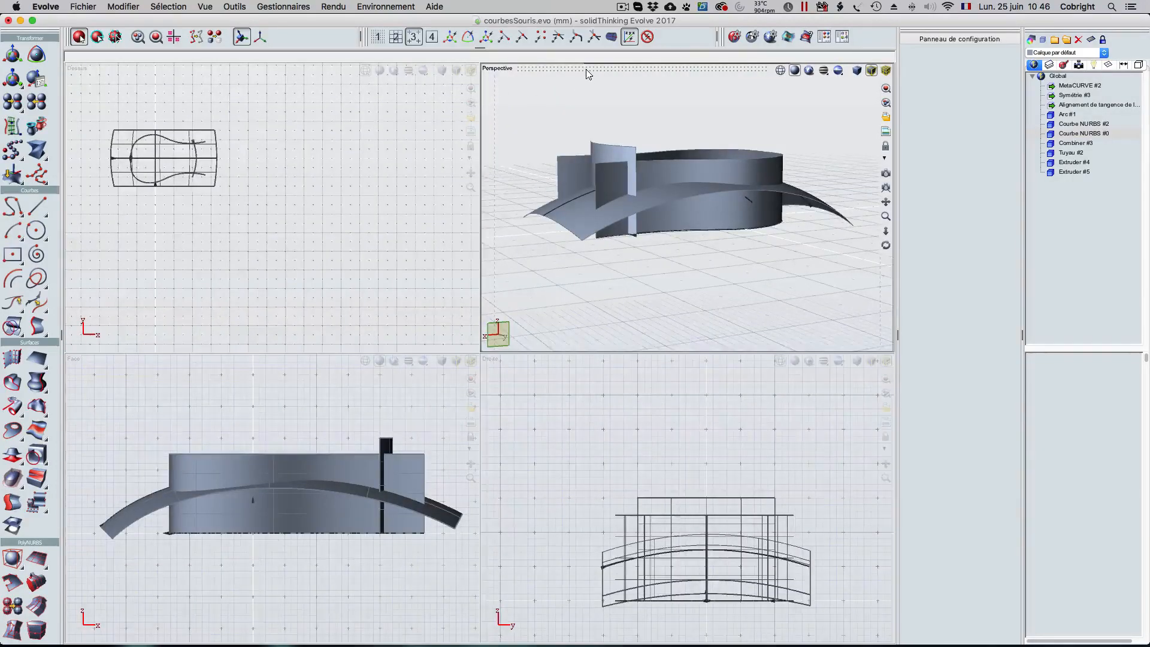
{"action": "double_click", "coordinate": [587, 71]}
{"action": "middle_click_drag", "start_coordinate": [547, 111], "coordinate": [461, 69]}
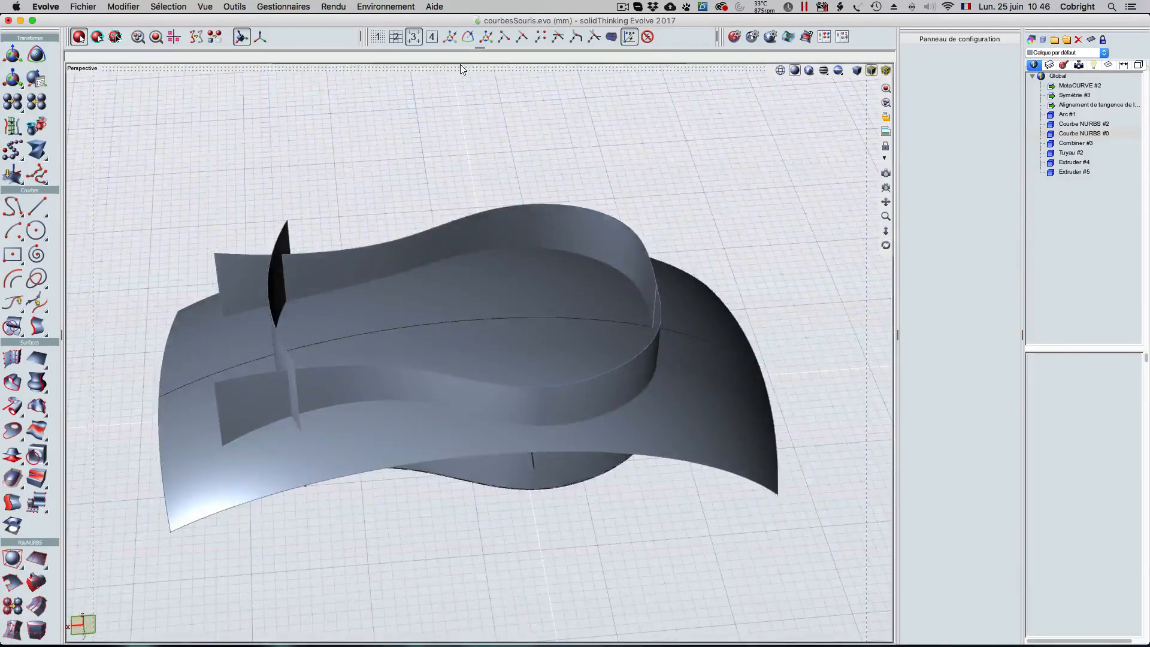
{"action": "double_click", "coordinate": [461, 64]}
{"action": "double_click", "coordinate": [211, 70]}
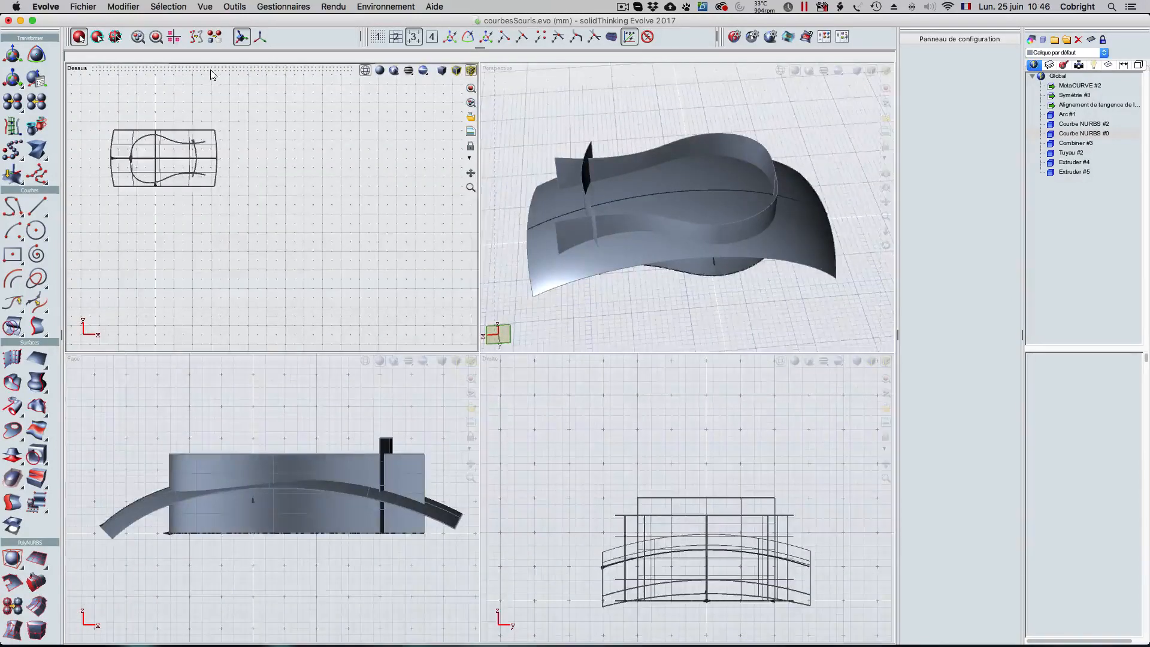
{"action": "mouse_move", "coordinate": [219, 131]}
{"action": "middle_mouse_down"}
{"action": "mouse_move", "coordinate": [510, 245]}
{"action": "mouse_move", "coordinate": [388, 255]}
{"action": "middle_mouse_up"}
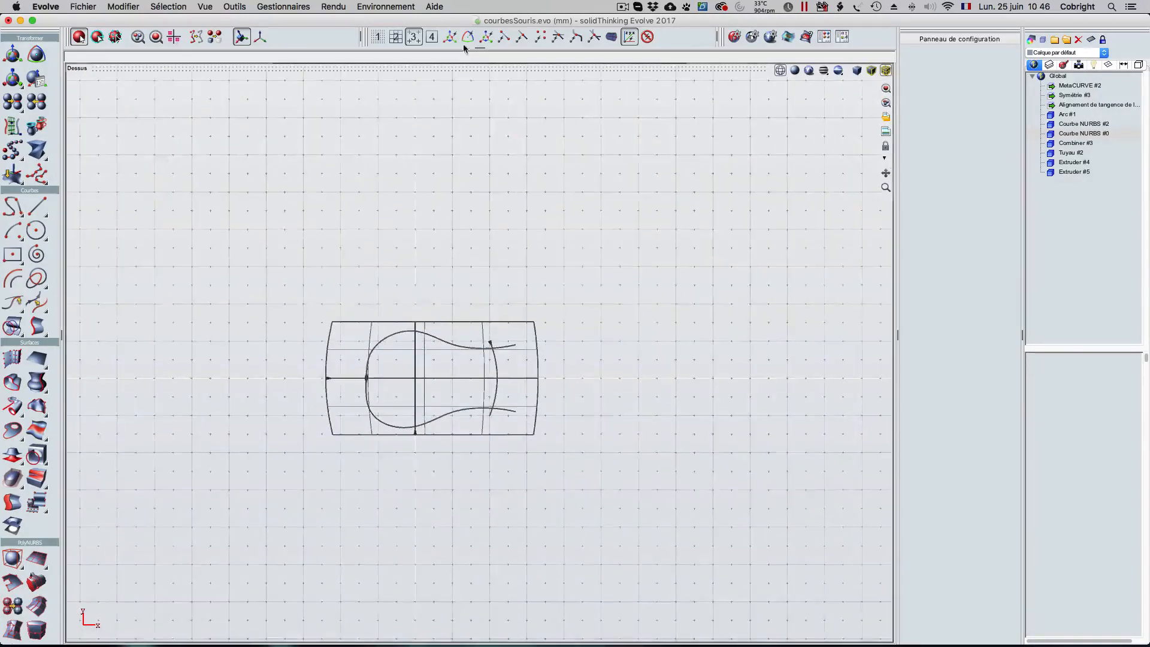
{"action": "left_click", "coordinate": [794, 71]}
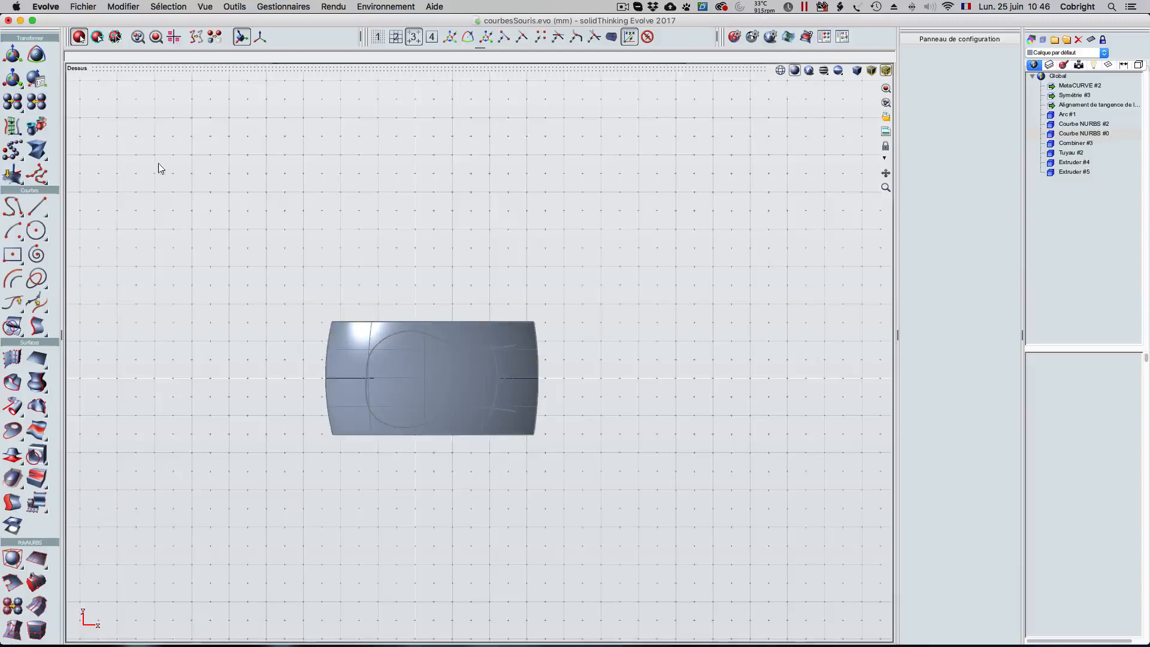
{"action": "left_click", "coordinate": [39, 358]}
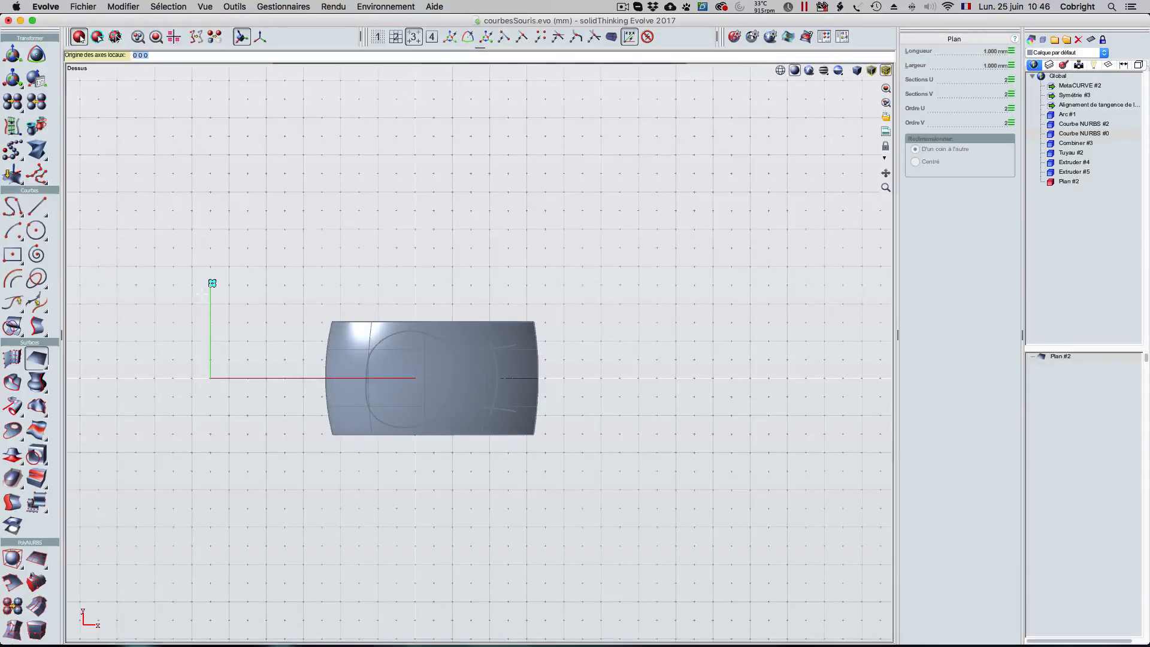
{"action": "left_click", "coordinate": [287, 301]}
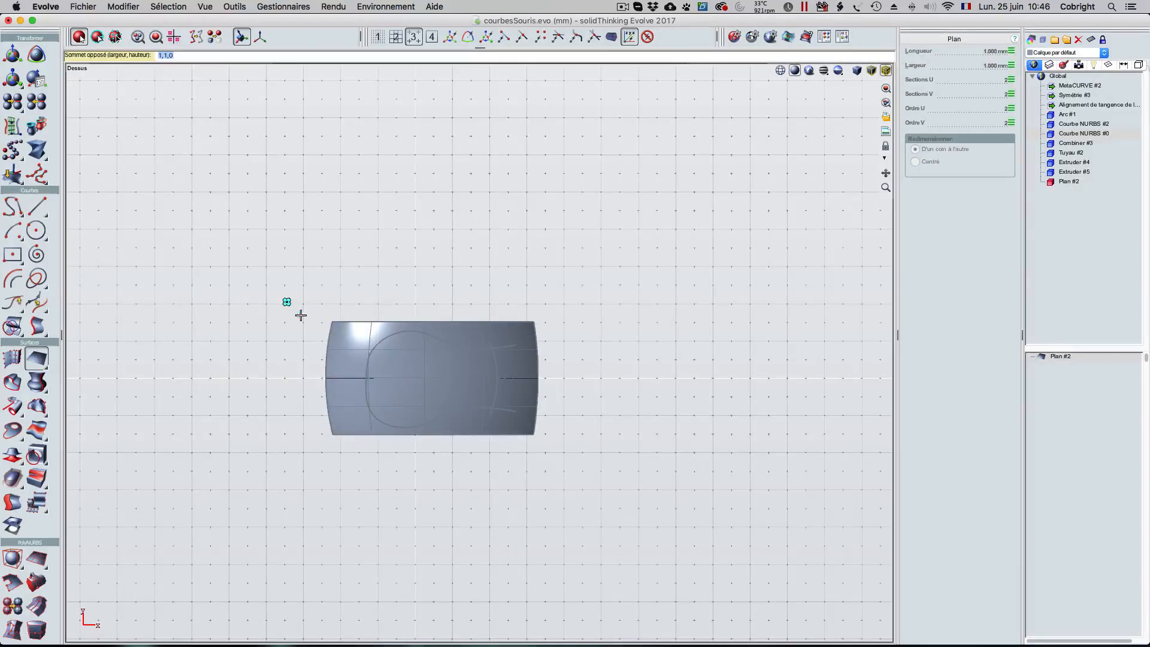
{"action": "left_click", "coordinate": [572, 487]}
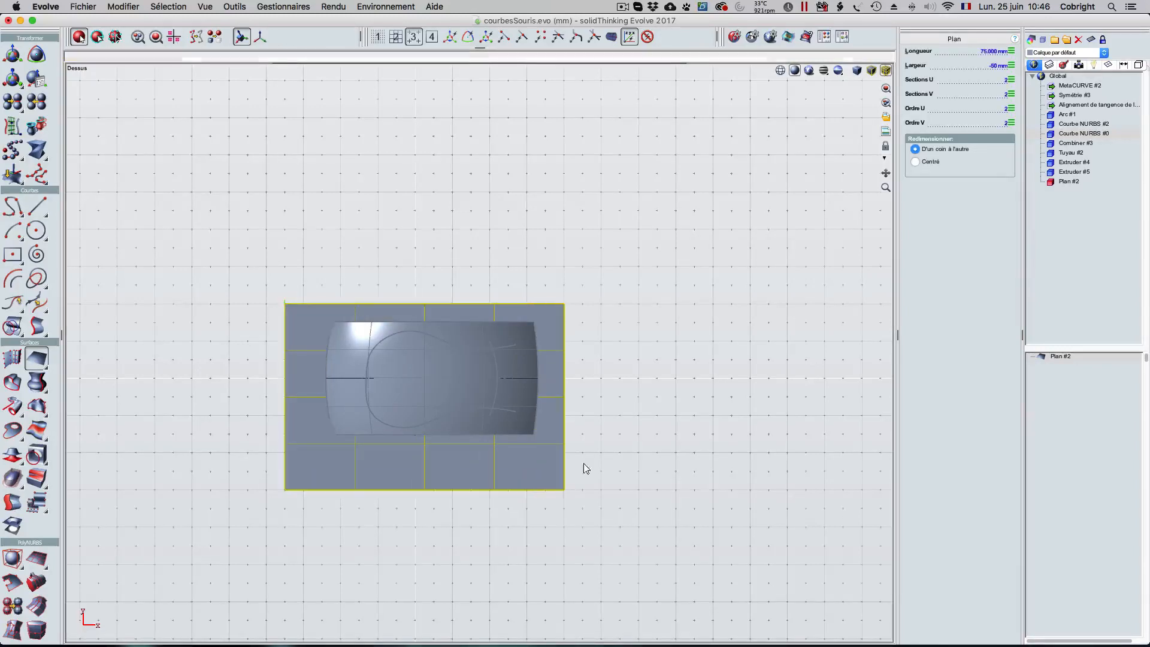
Step: Shorten the horizontal plane to 45 mm by moving its two end edges closer to the extruded outline
{"action": "double_click", "coordinate": [598, 70]}
{"action": "double_click", "coordinate": [598, 70]}
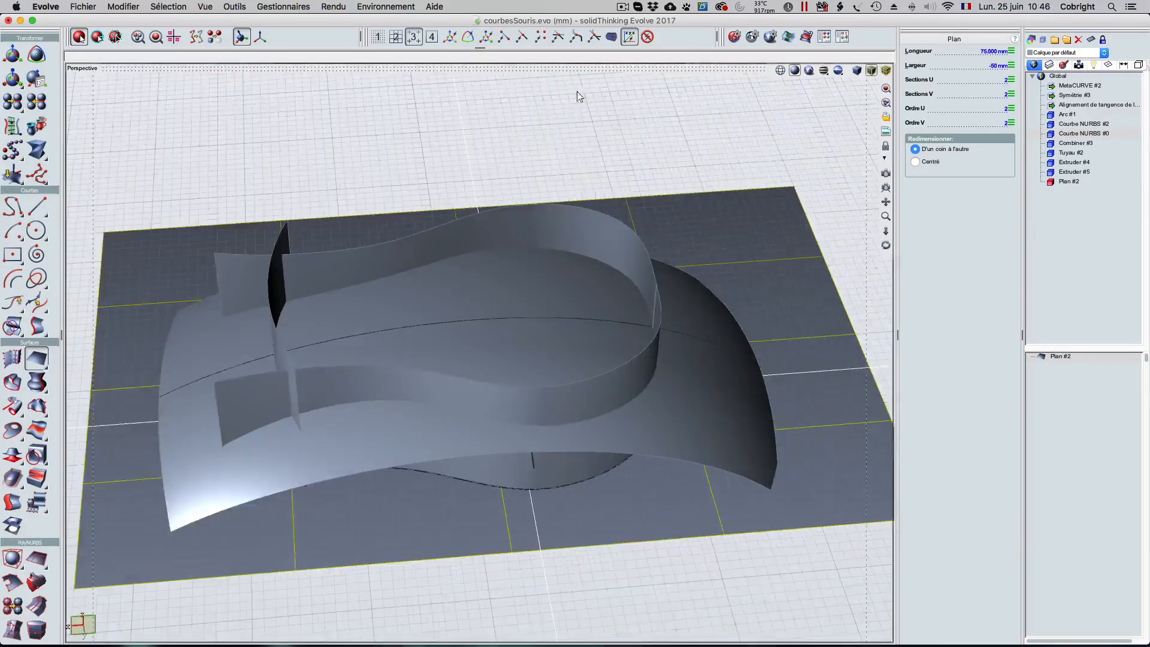
{"action": "left_click_drag", "start_coordinate": [886, 245], "coordinate": [899, 206]}
{"action": "left_click_drag", "start_coordinate": [542, 102], "coordinate": [543, 126]}
{"action": "key", "text": "space"}
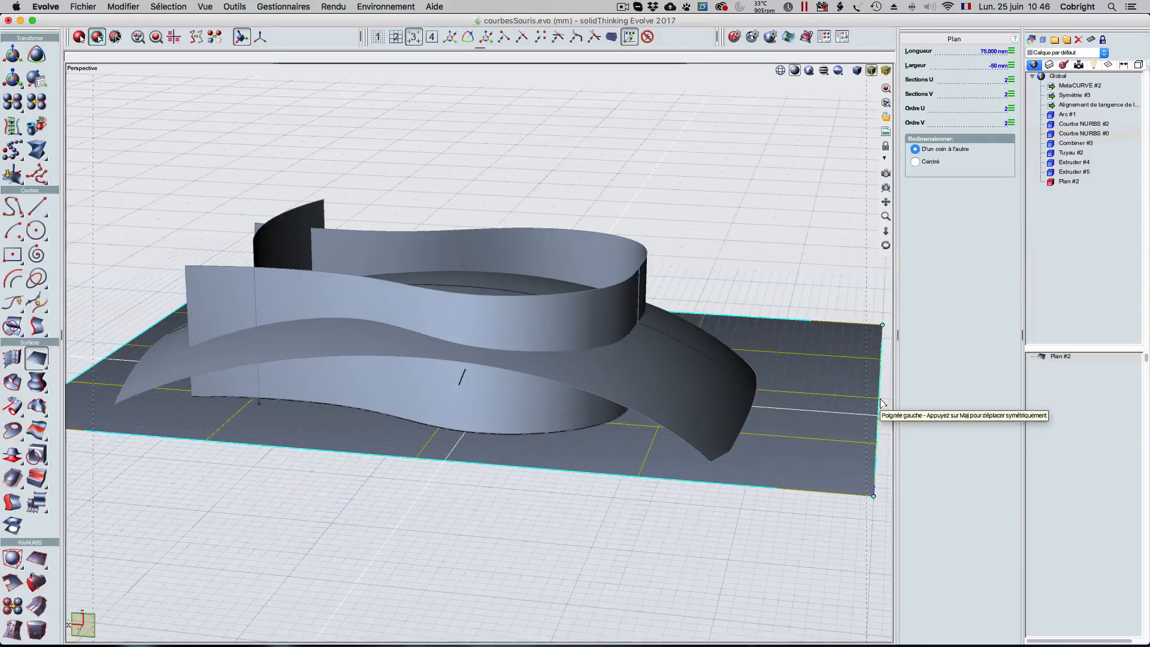
{"action": "left_click_drag", "start_coordinate": [880, 401], "coordinate": [689, 382]}
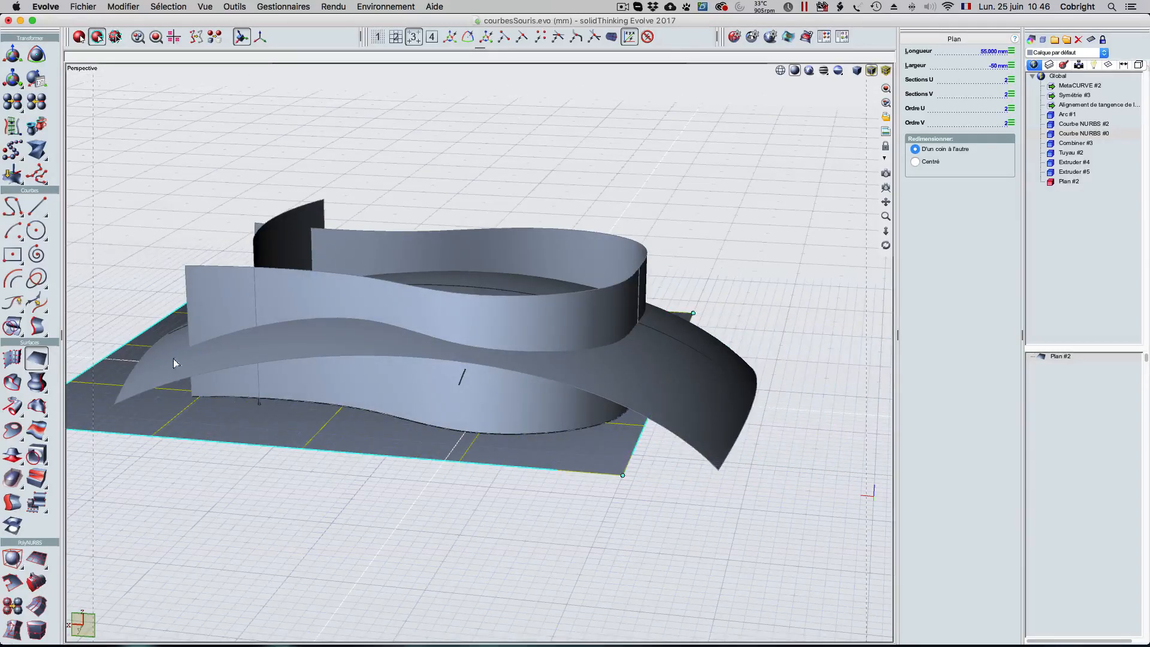
{"action": "left_click_drag", "start_coordinate": [120, 350], "coordinate": [175, 362]}
{"action": "middle_click_drag", "start_coordinate": [142, 512], "coordinate": [171, 452]}
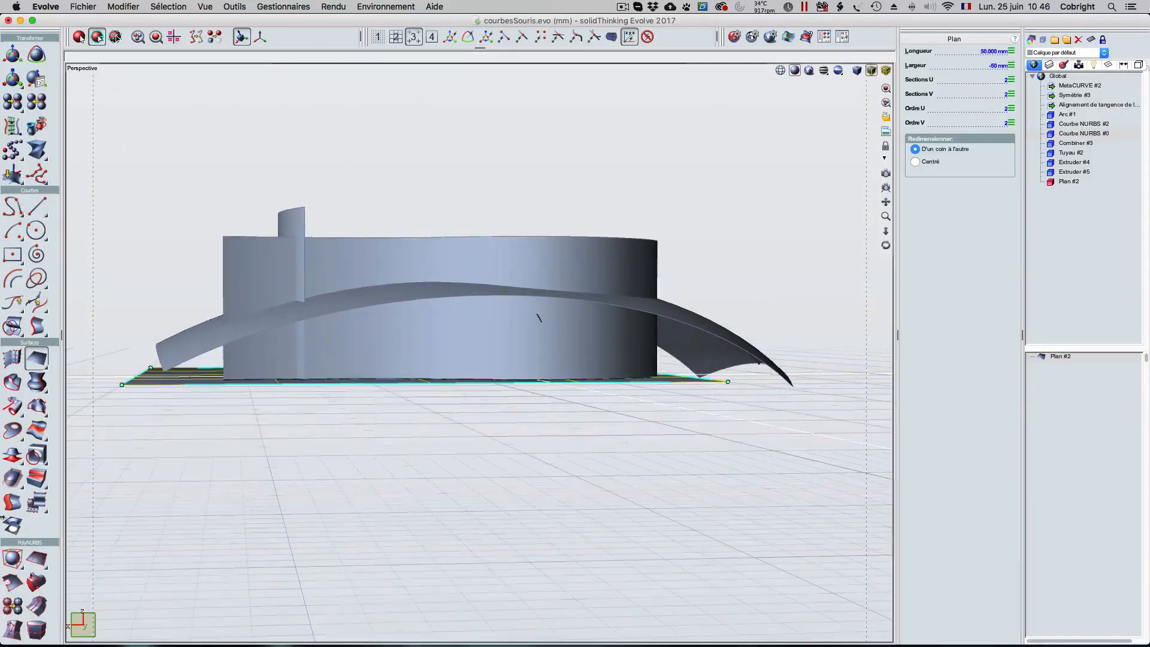
{"action": "left_click_drag", "start_coordinate": [141, 382], "coordinate": [202, 382]}
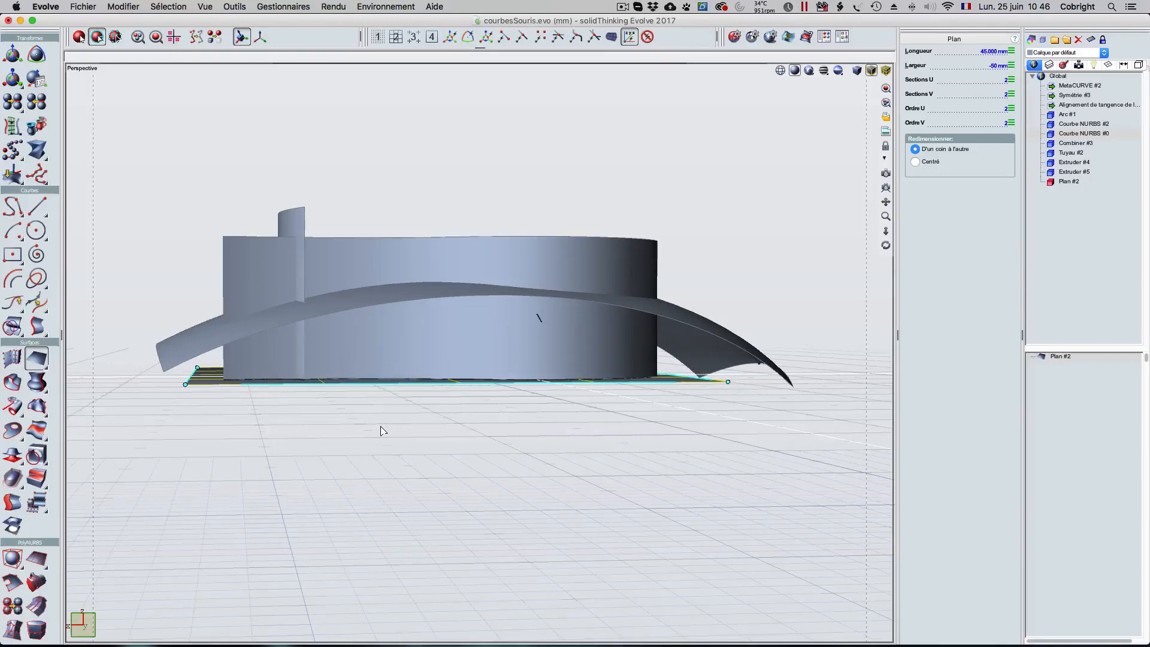
{"action": "mouse_move", "coordinate": [495, 465]}
{"action": "middle_mouse_down"}
{"action": "mouse_move", "coordinate": [438, 495]}
{"action": "mouse_move", "coordinate": [480, 492]}
{"action": "mouse_move", "coordinate": [483, 457]}
{"action": "mouse_move", "coordinate": [473, 466]}
{"action": "middle_mouse_up"}
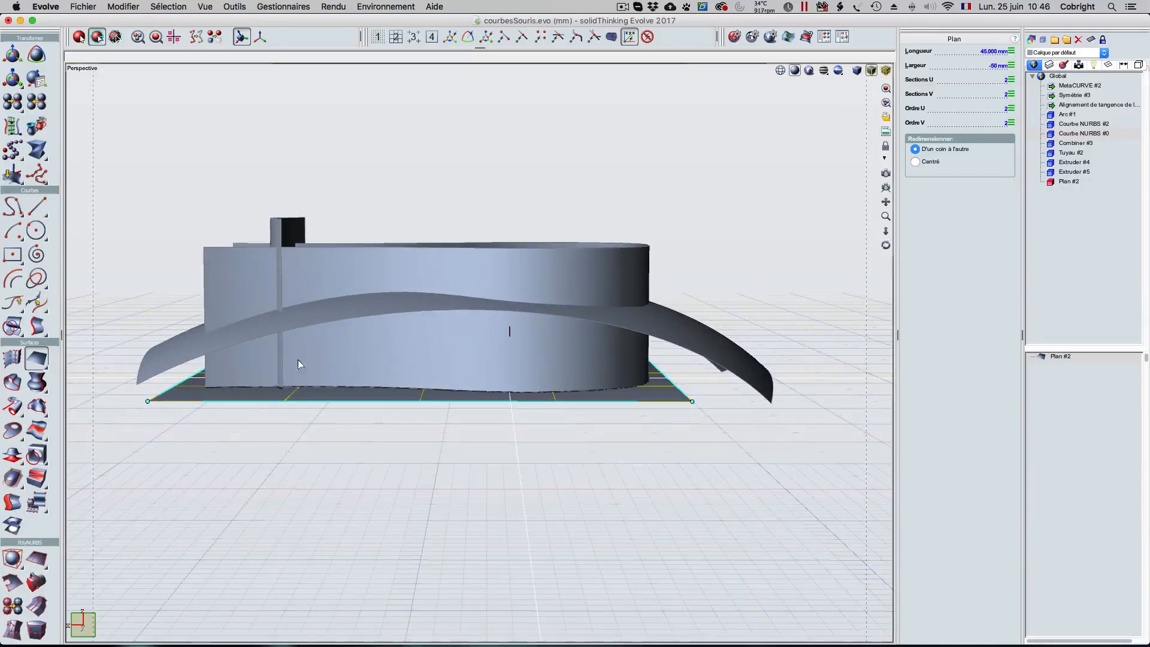
{"action": "key", "text": "space"}
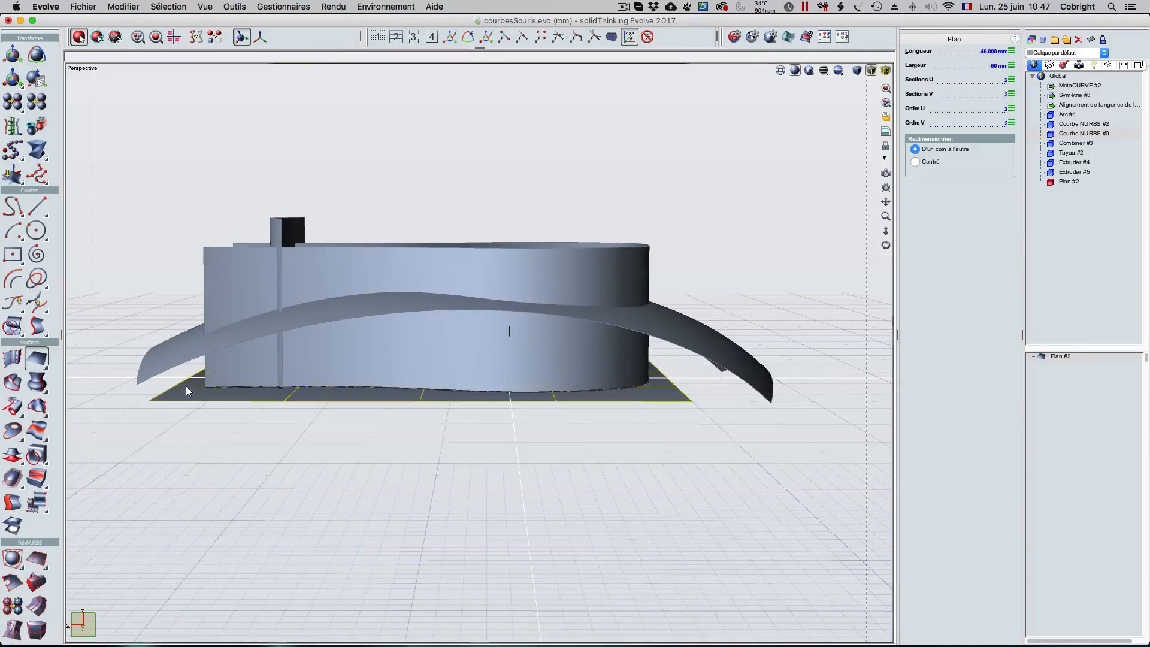
Step: Translate the horizontal plane upward along Z by about 2 mm so that it cuts through the extruded walls
{"action": "left_click", "coordinate": [14, 60]}
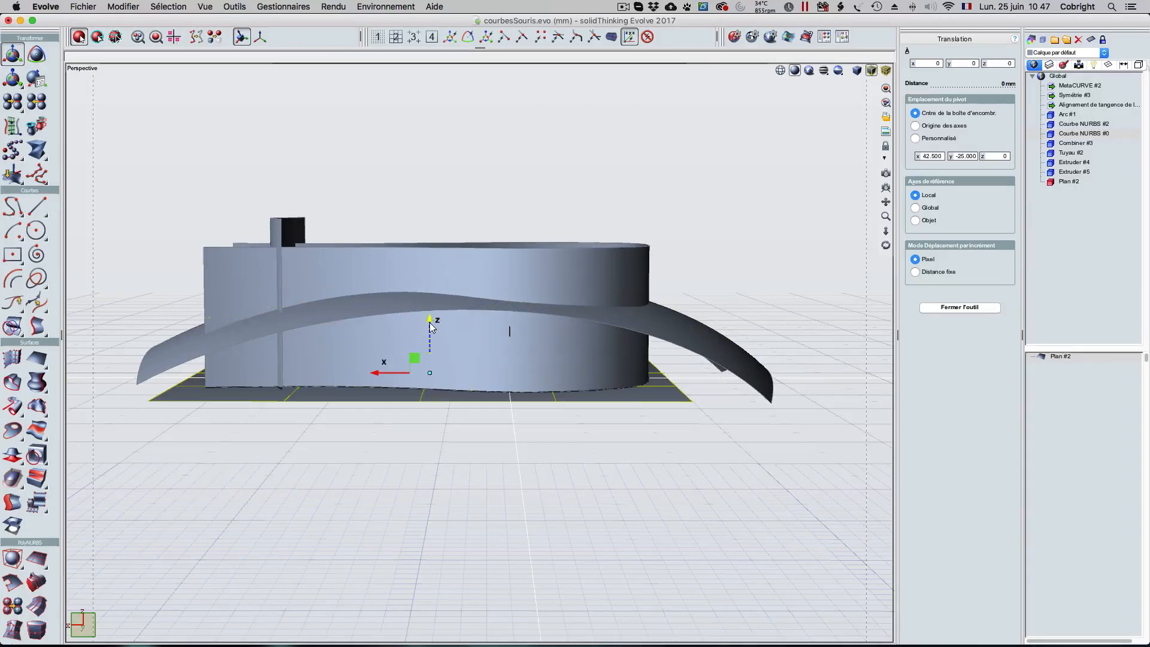
{"action": "left_click_drag", "start_coordinate": [430, 329], "coordinate": [432, 306]}
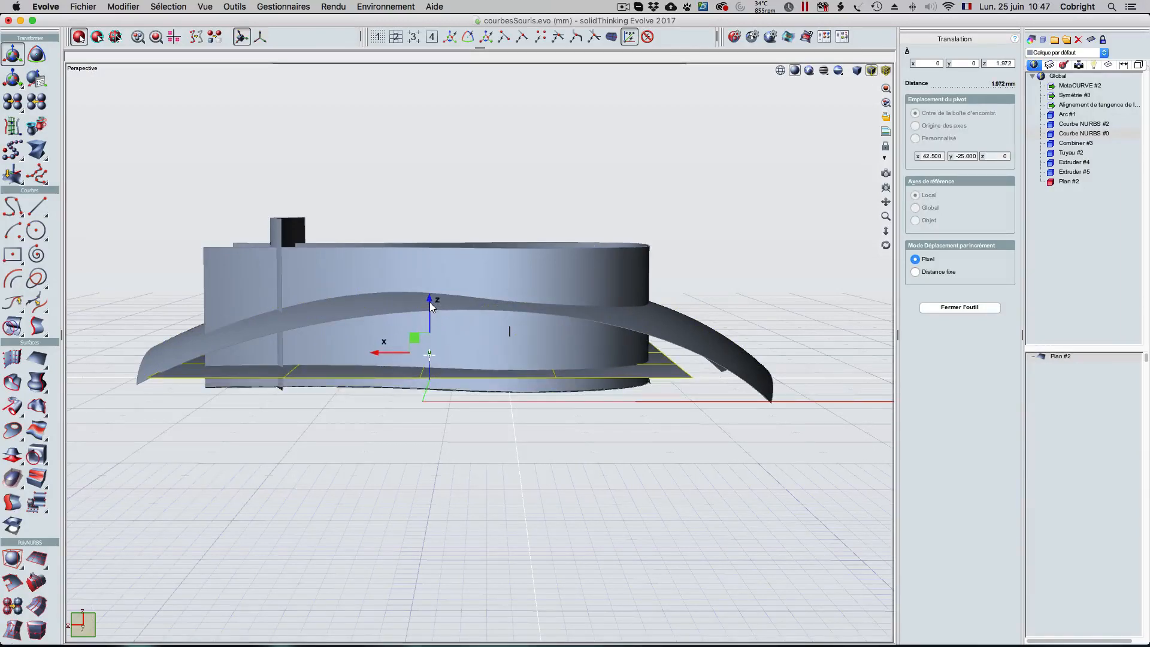
{"action": "middle_click_drag", "start_coordinate": [229, 486], "coordinate": [323, 434]}
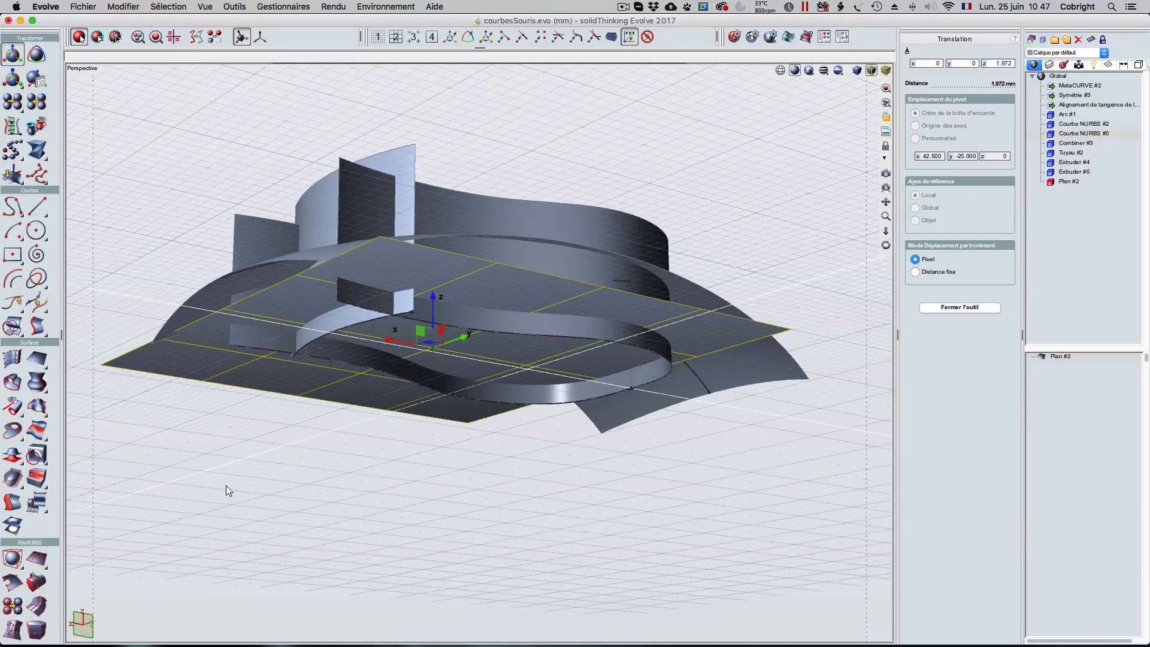
{"action": "key", "text": "space"}
Step: Shorten the raised plane to about 39.6 mm by moving its edge at the open end of the outline inward
{"action": "key", "text": "space"}
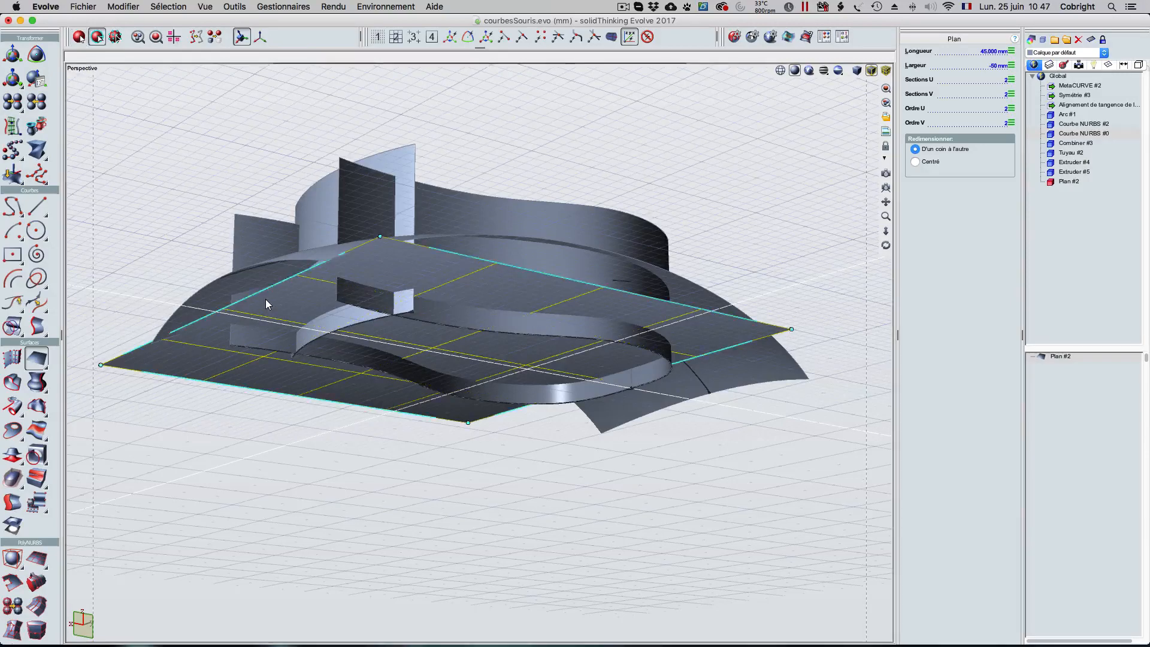
{"action": "left_click_drag", "start_coordinate": [266, 290], "coordinate": [277, 296]}
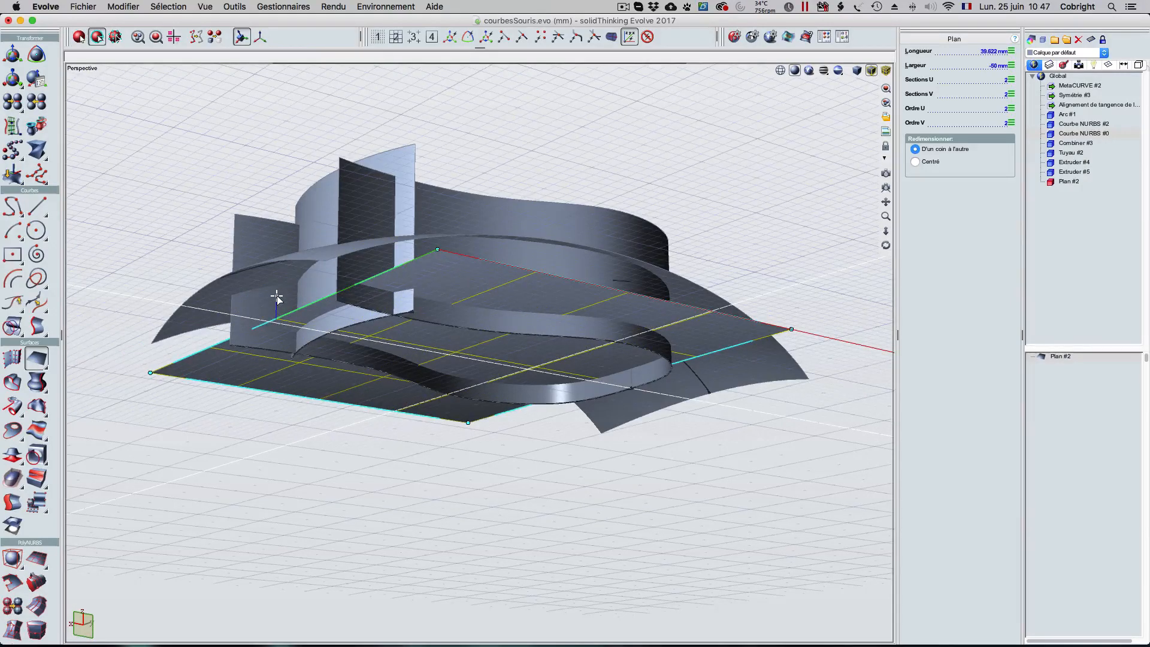
{"action": "middle_click_drag", "start_coordinate": [478, 471], "coordinate": [769, 186]}
{"action": "middle_click_drag", "start_coordinate": [411, 254], "coordinate": [474, 478]}
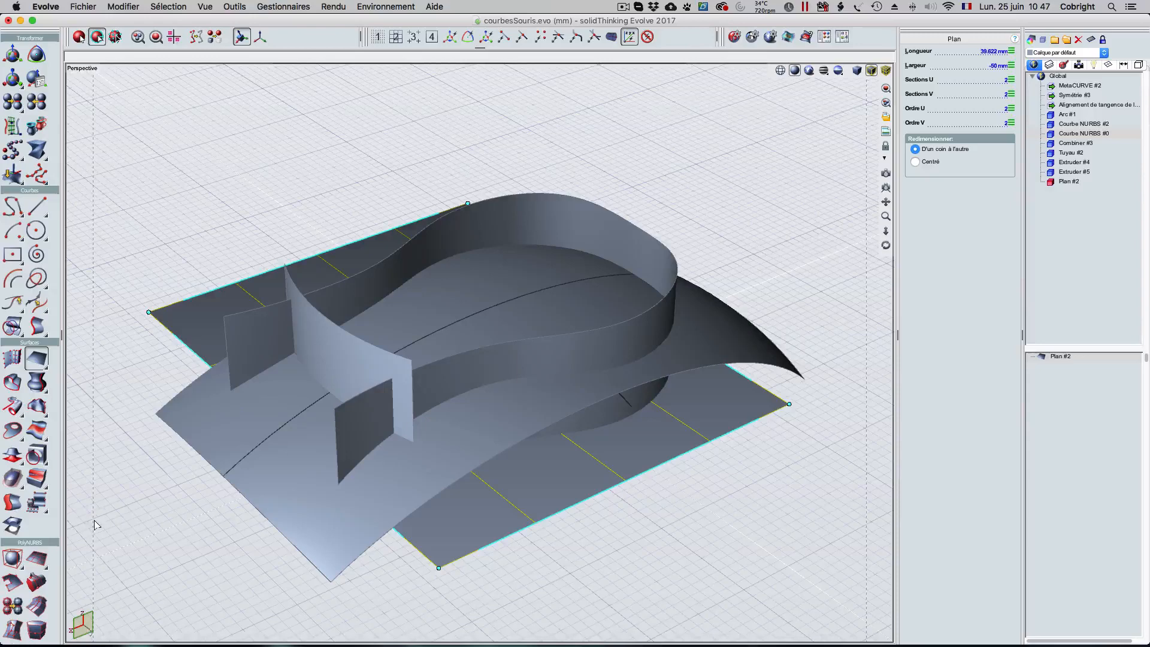
{"action": "scroll", "coordinate": [97, 525], "scroll_direction": "up", "scroll_amount": 1}
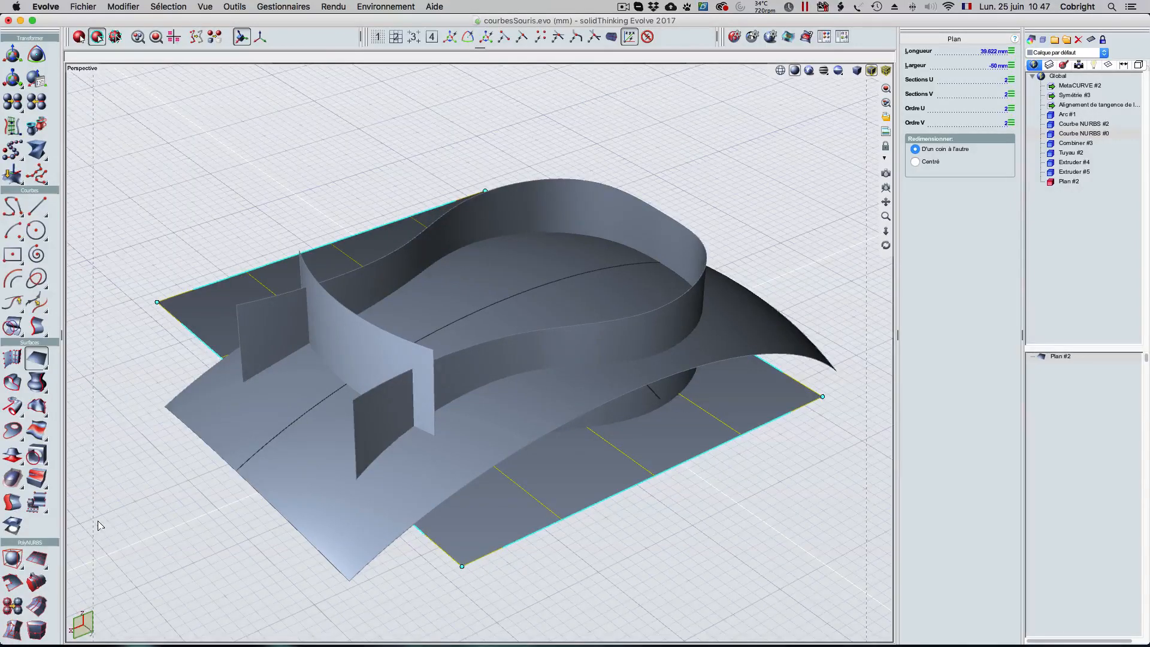
{"action": "key", "text": "Escape"}
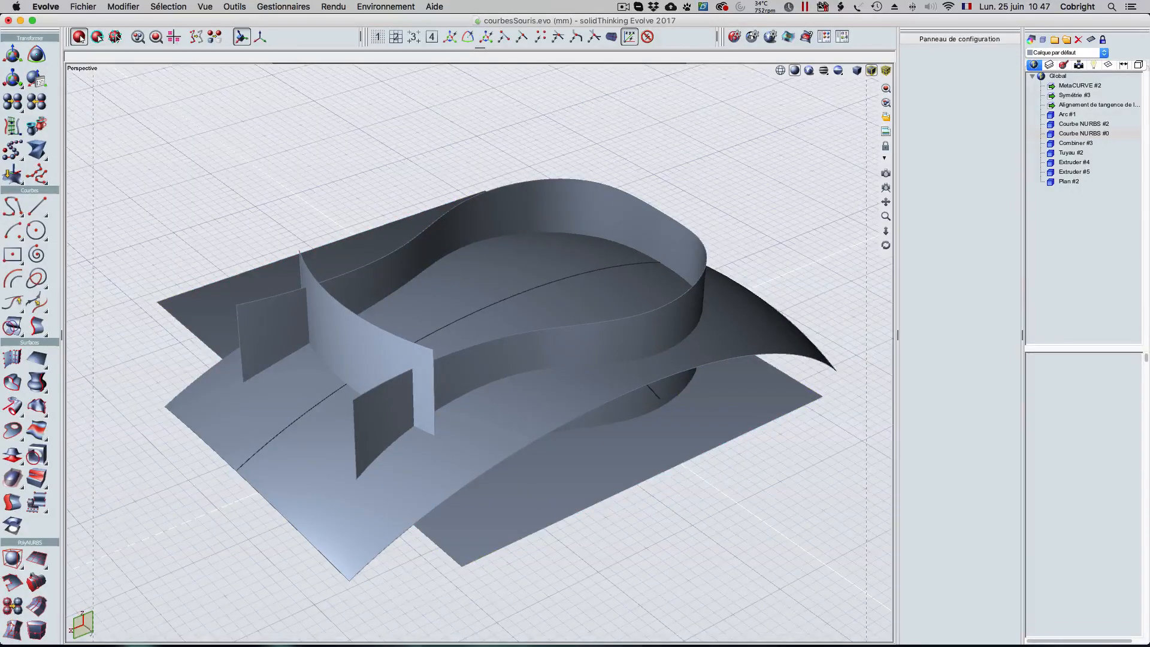
Step: Create a closed solid from the base plane, the extruded outline, the swept top surface and the extruded front arc
{"action": "middle_click_drag", "start_coordinate": [121, 519], "coordinate": [104, 540]}
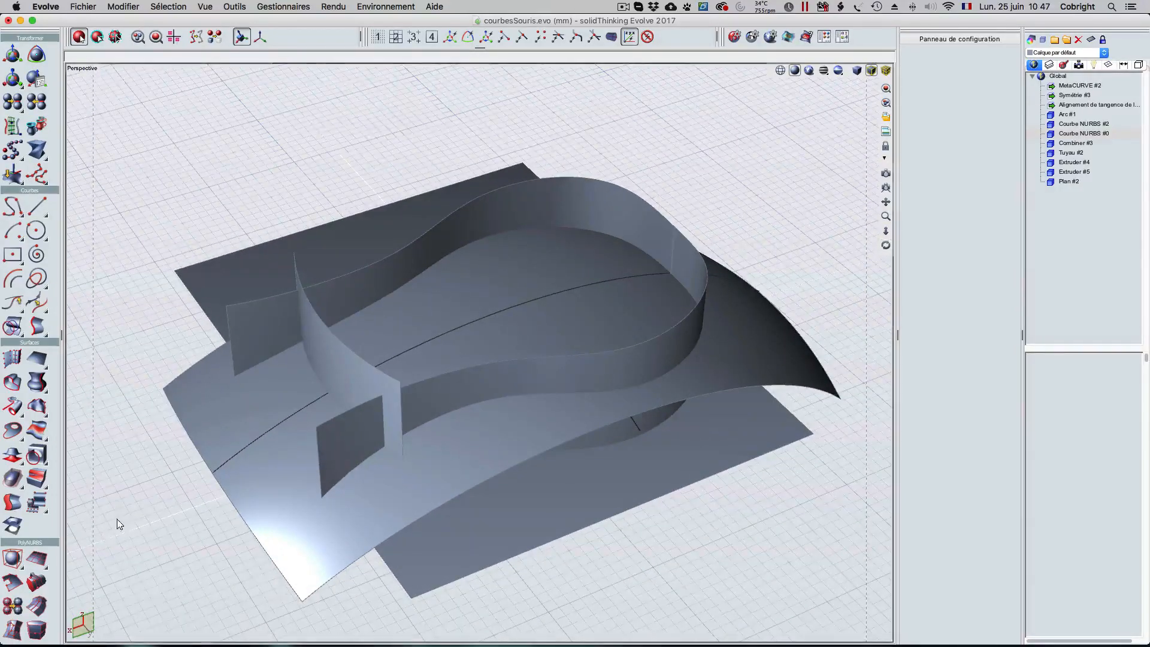
{"action": "left_click", "coordinate": [13, 479]}
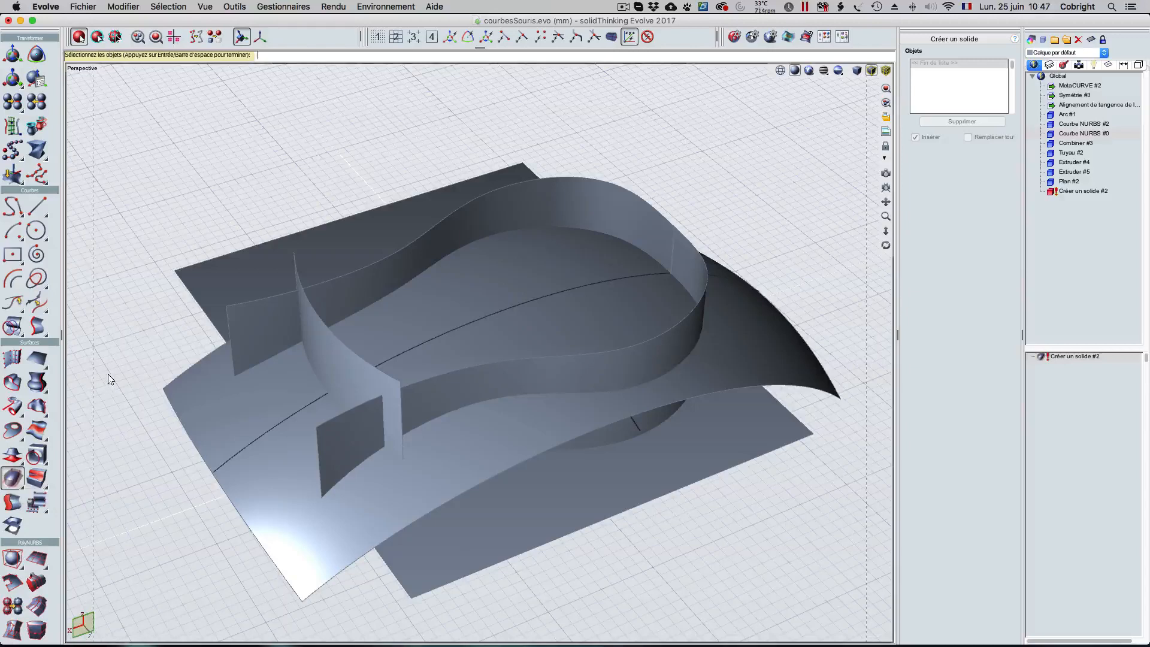
{"action": "left_click", "coordinate": [222, 267]}
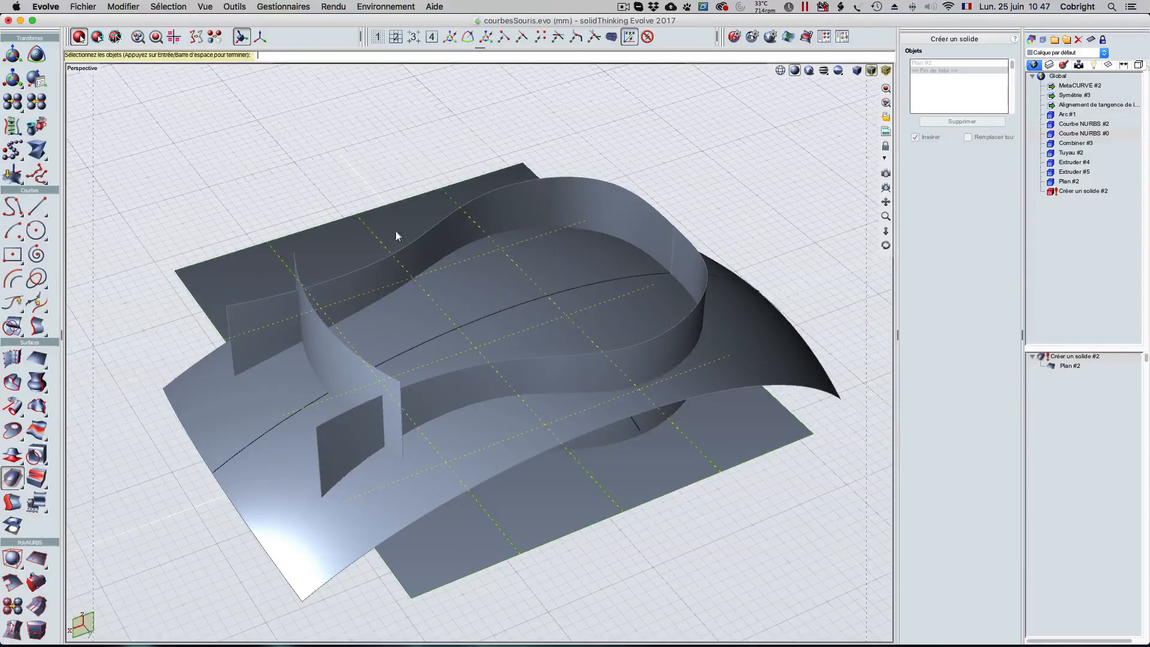
{"action": "left_click", "coordinate": [548, 199]}
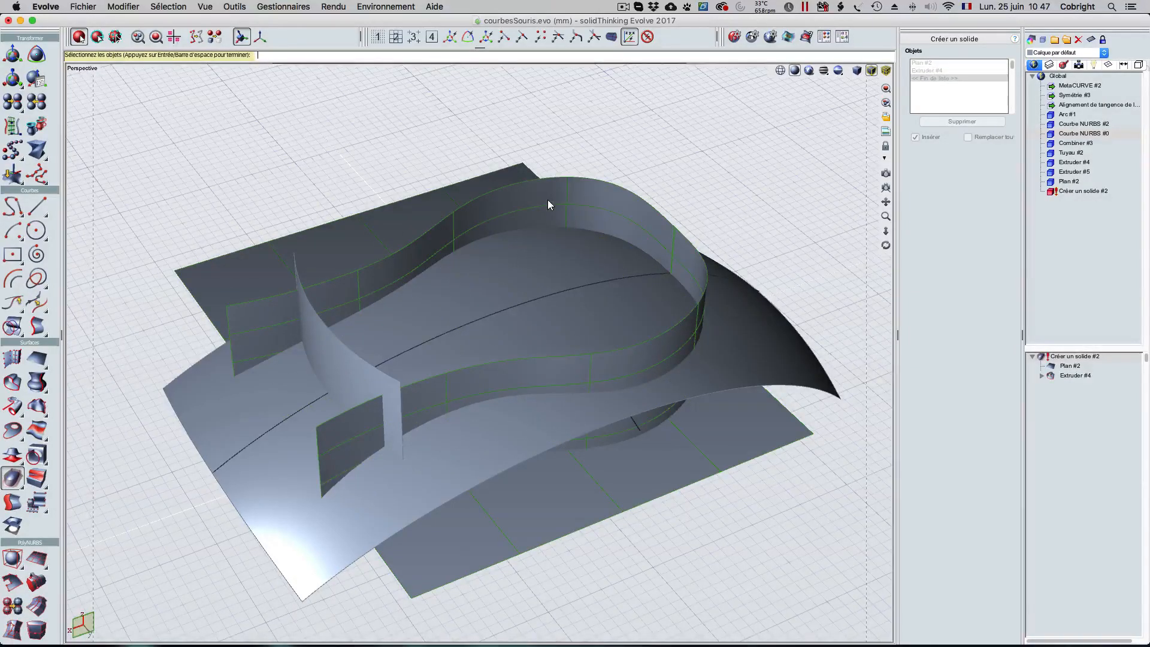
{"action": "left_click", "coordinate": [558, 283]}
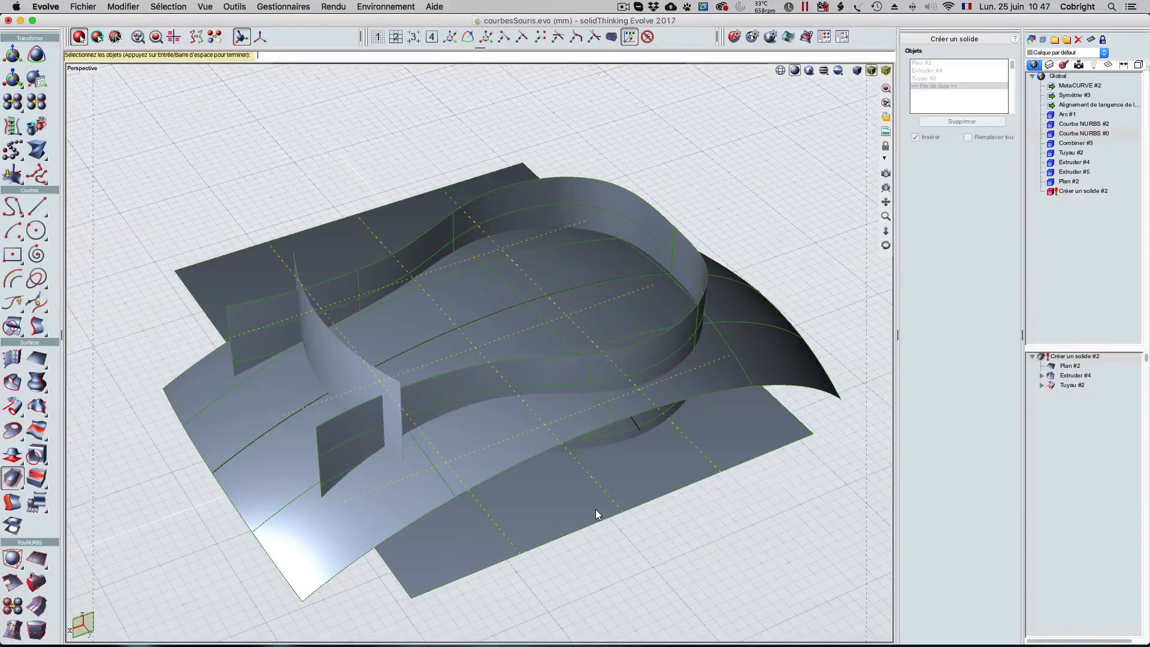
{"action": "left_click", "coordinate": [330, 367]}
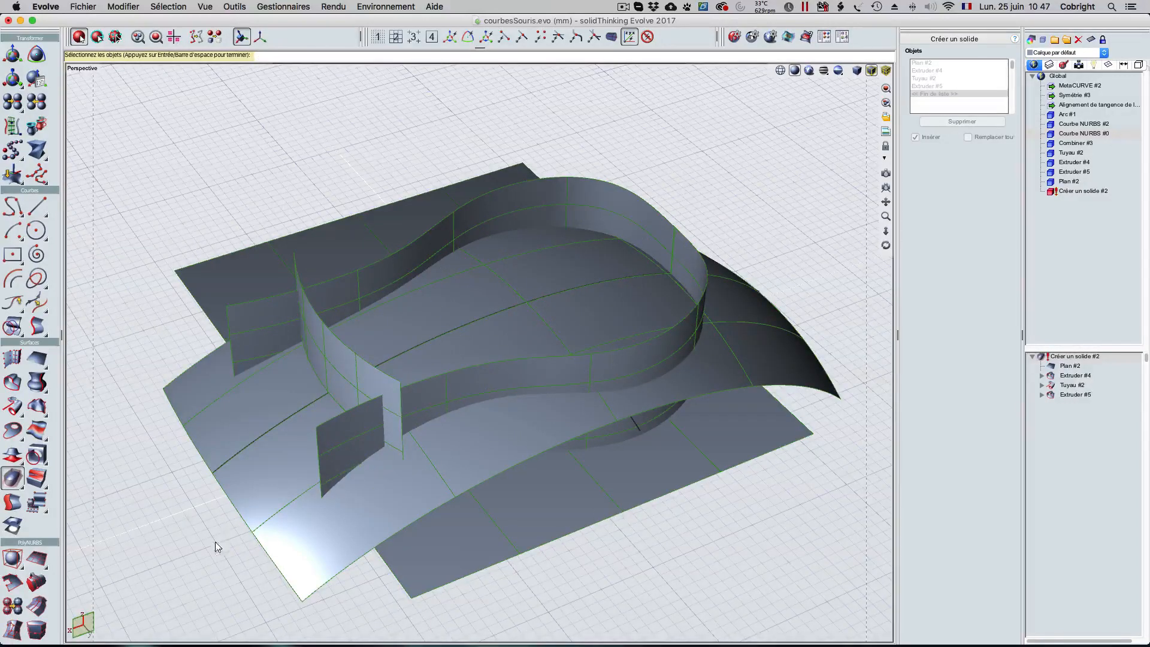
{"action": "left_click_drag", "start_coordinate": [885, 245], "coordinate": [1146, 70]}
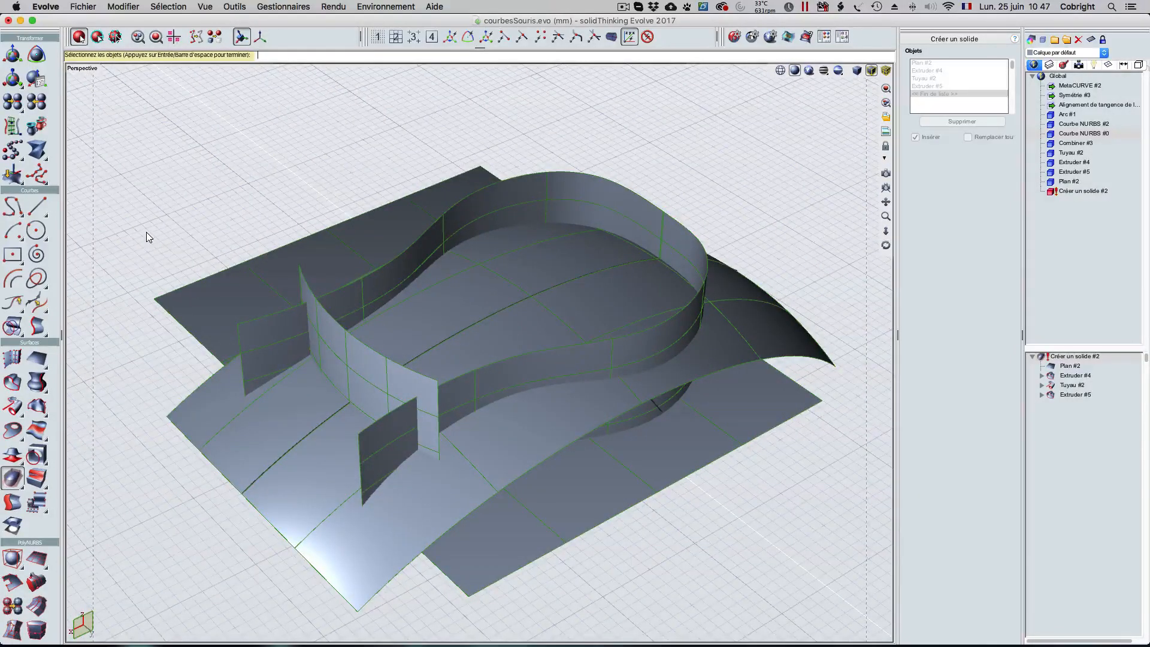
{"action": "key", "text": "Return"}
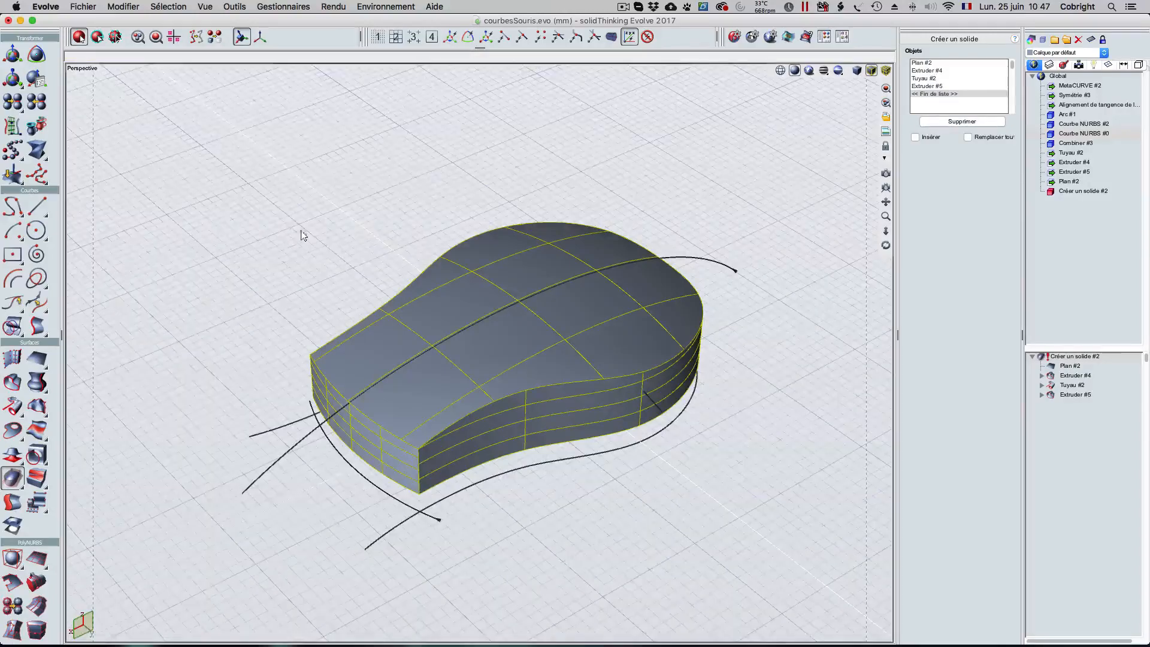
Step: Round the two vertical corner edges at the narrow end of the mouse body with a 2 mm radius
{"action": "middle_click_drag", "start_coordinate": [479, 360], "coordinate": [540, 360]}
{"action": "middle_click_drag", "start_coordinate": [297, 210], "coordinate": [298, 220]}
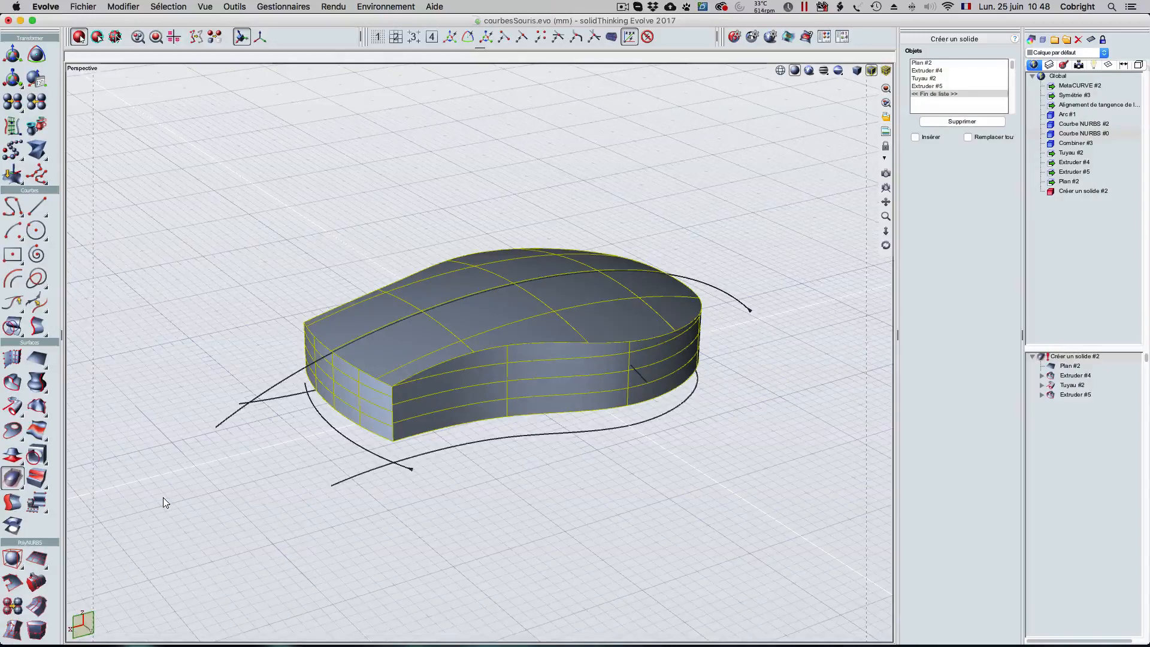
{"action": "left_click", "coordinate": [42, 479]}
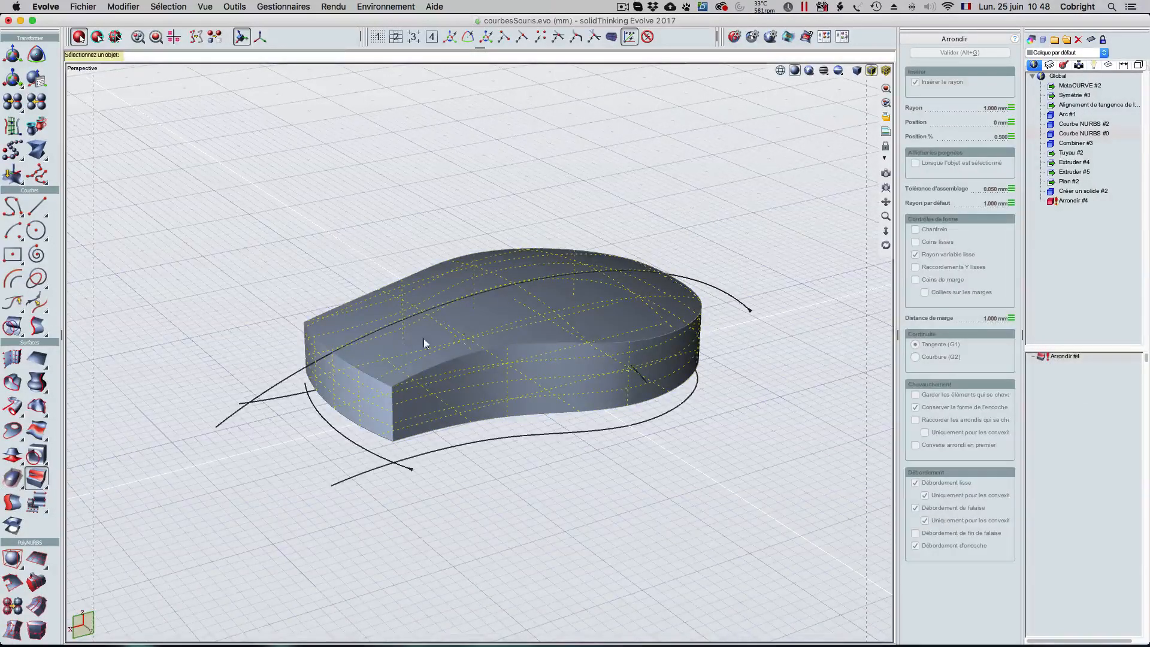
{"action": "left_click", "coordinate": [469, 330]}
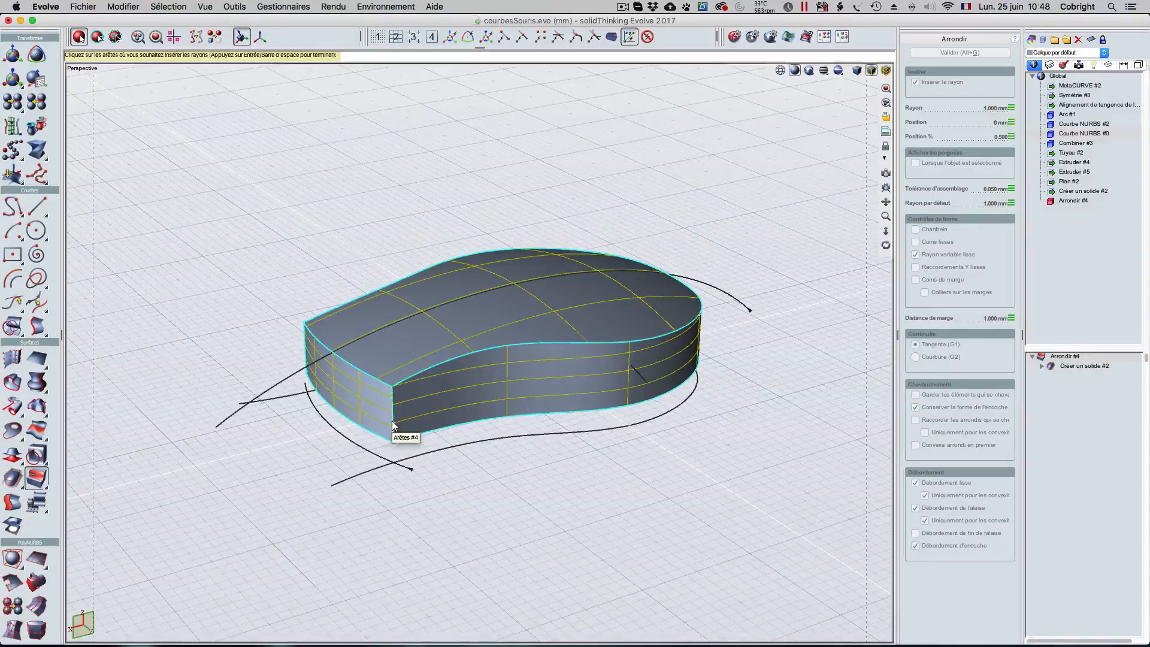
{"action": "left_click", "coordinate": [393, 421]}
{"action": "middle_click_drag", "start_coordinate": [270, 477], "coordinate": [228, 429]}
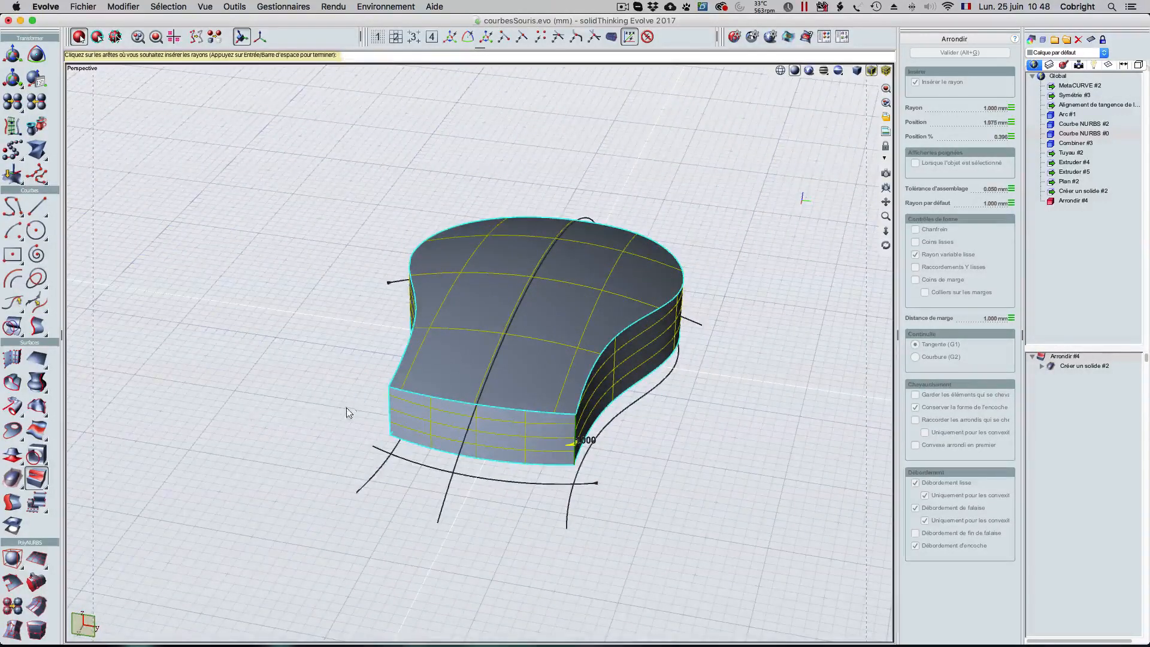
{"action": "left_click", "coordinate": [388, 408]}
{"action": "key", "text": "Return"}
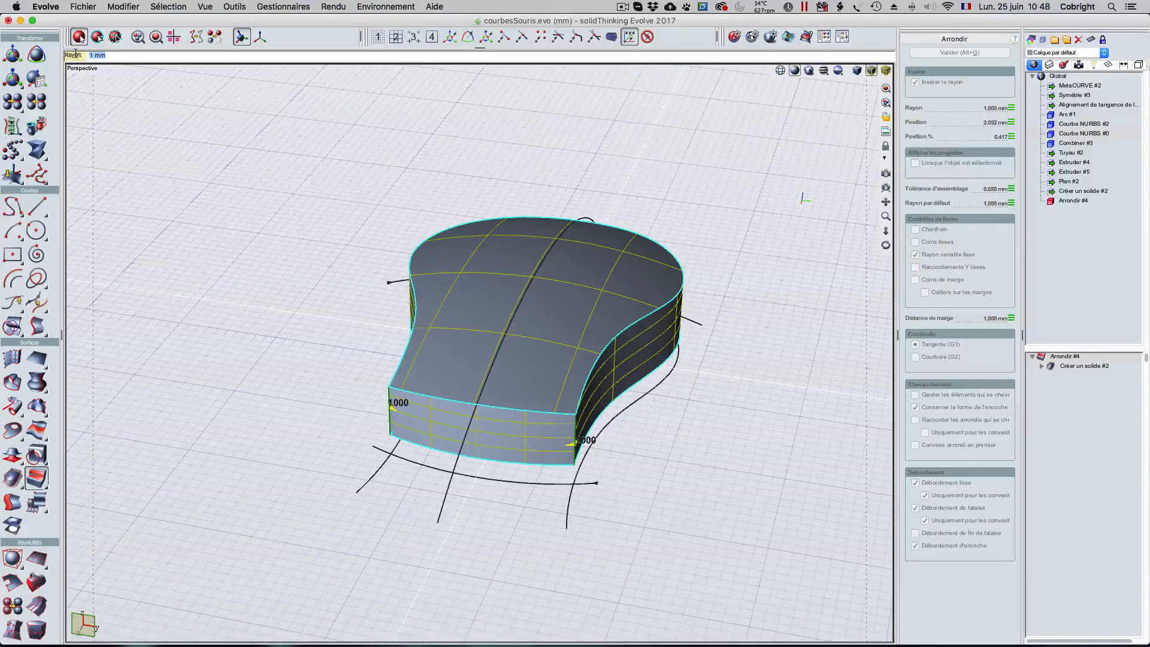
{"action": "type", "text": "2"}
{"action": "key", "text": "Return"}
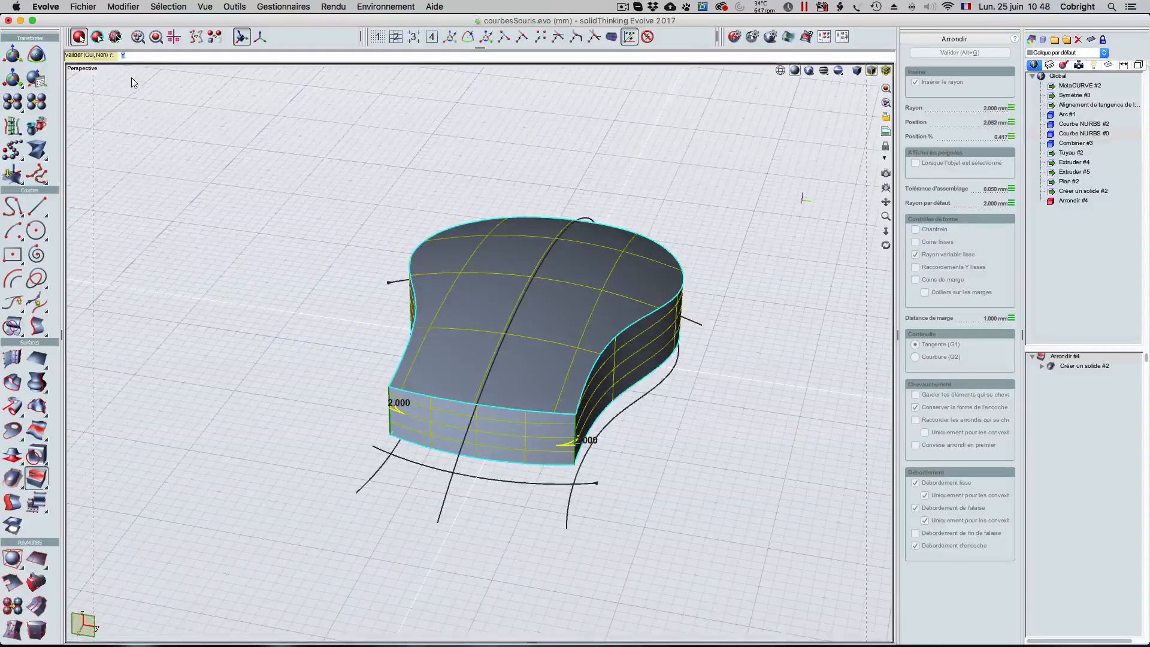
{"action": "key", "text": "Return"}
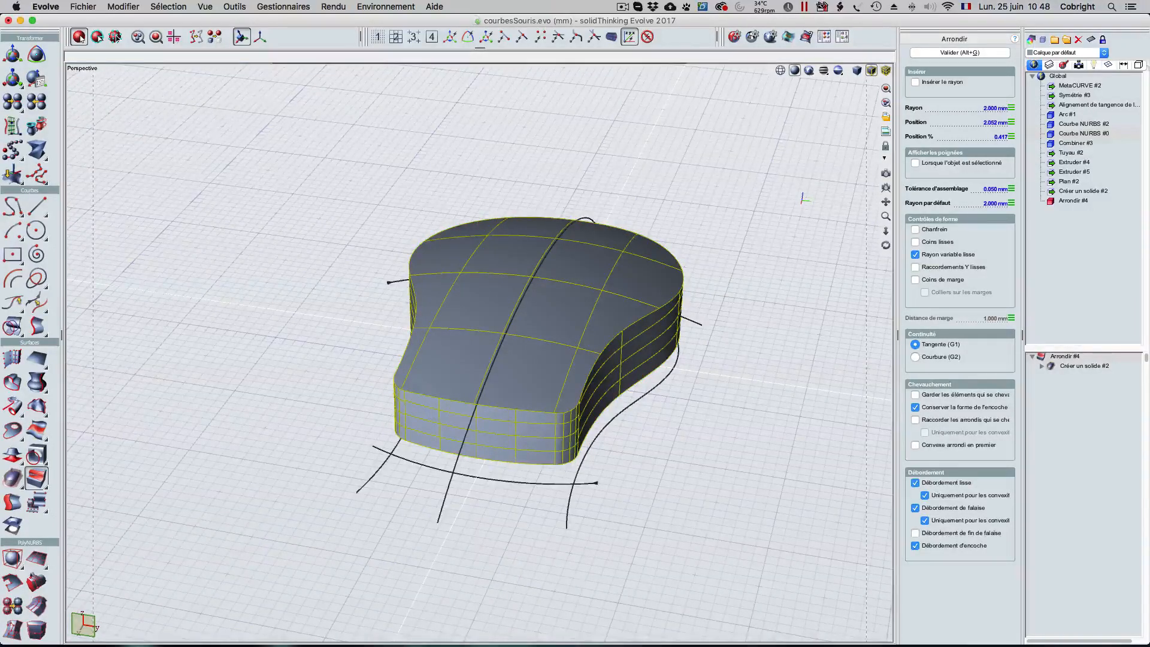
Step: Round the whole upper edge loop of the mouse body with a 1 mm radius
{"action": "middle_click_drag", "start_coordinate": [189, 188], "coordinate": [129, 161]}
{"action": "middle_click_drag", "start_coordinate": [249, 234], "coordinate": [261, 236]}
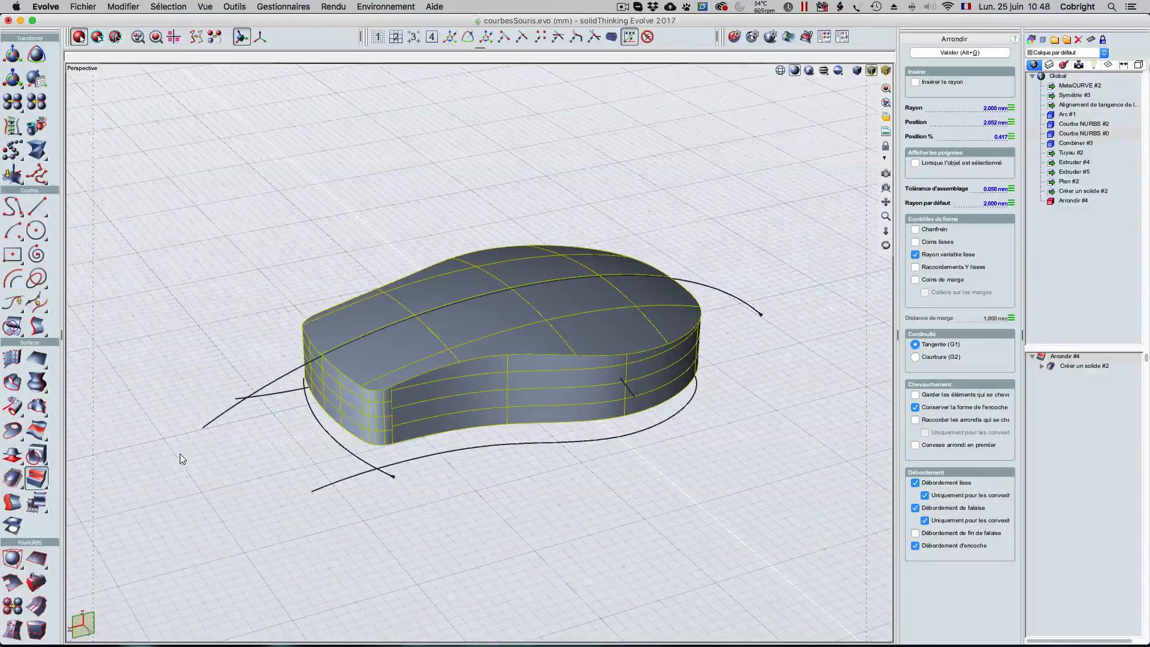
{"action": "left_click", "coordinate": [37, 478]}
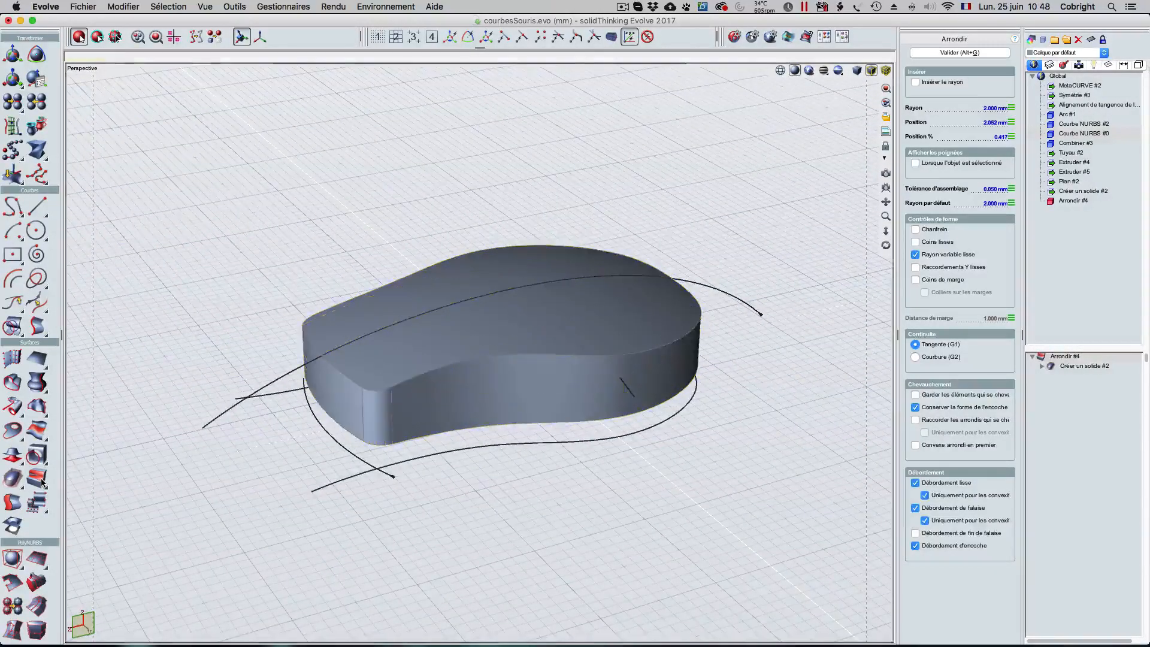
{"action": "left_click", "coordinate": [457, 362]}
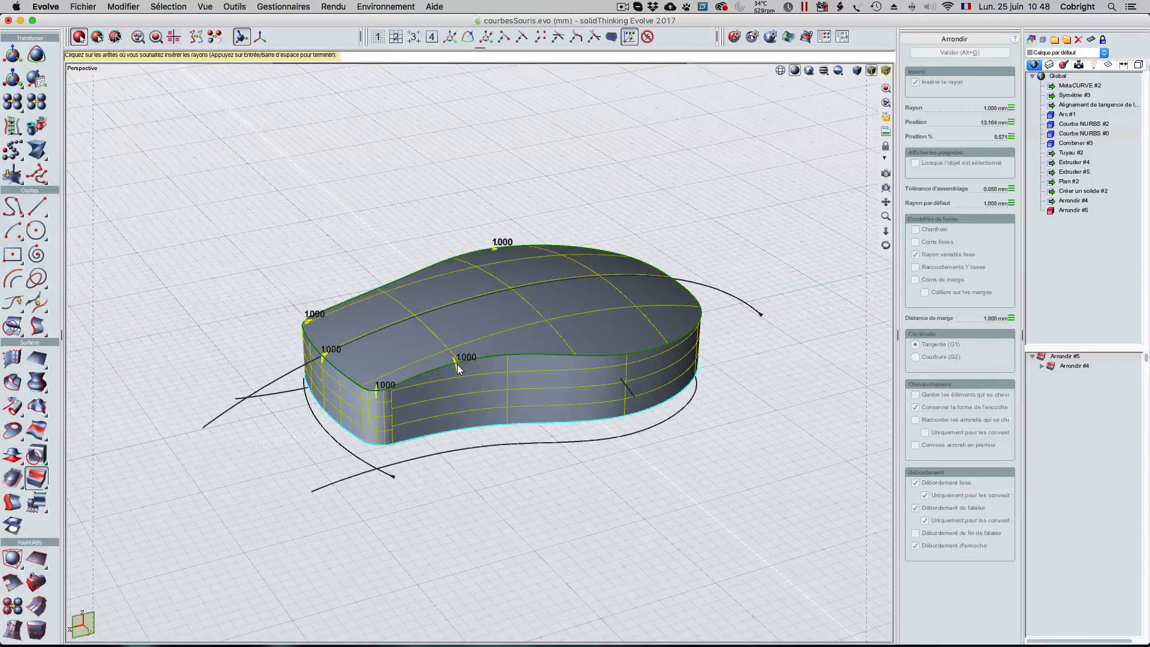
{"action": "mouse_move", "coordinate": [626, 521]}
{"action": "middle_mouse_down"}
{"action": "mouse_move", "coordinate": [509, 533]}
{"action": "mouse_move", "coordinate": [455, 521]}
{"action": "mouse_move", "coordinate": [539, 522]}
{"action": "mouse_move", "coordinate": [593, 497]}
{"action": "mouse_move", "coordinate": [585, 531]}
{"action": "mouse_move", "coordinate": [627, 526]}
{"action": "middle_mouse_up"}
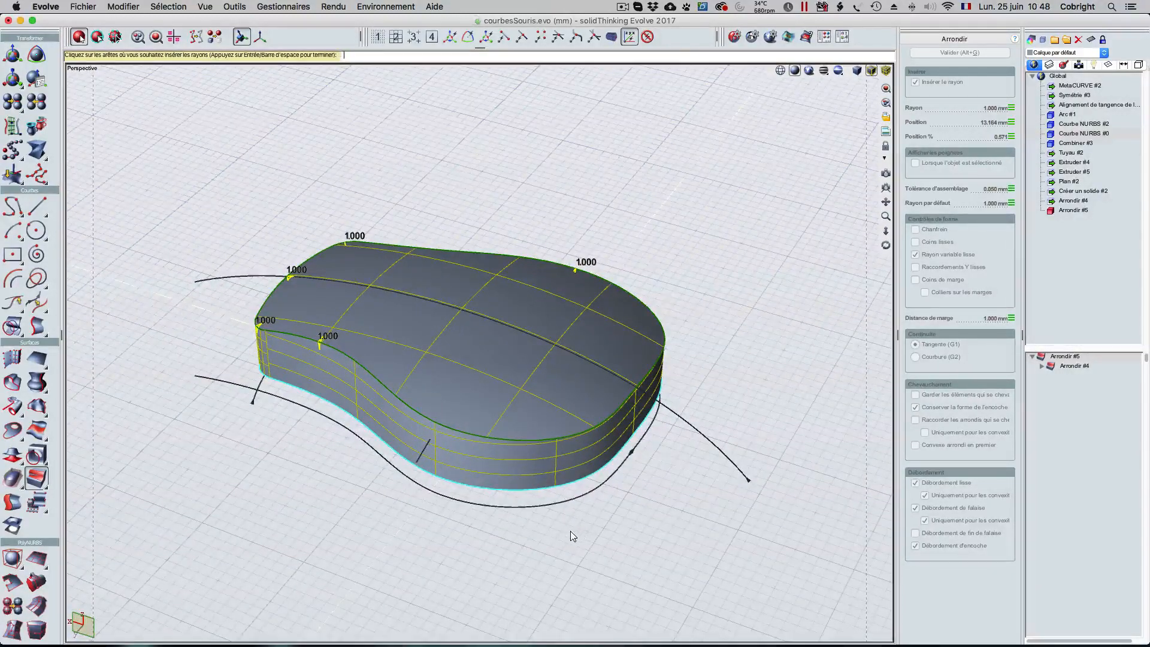
{"action": "key", "text": "Return"}
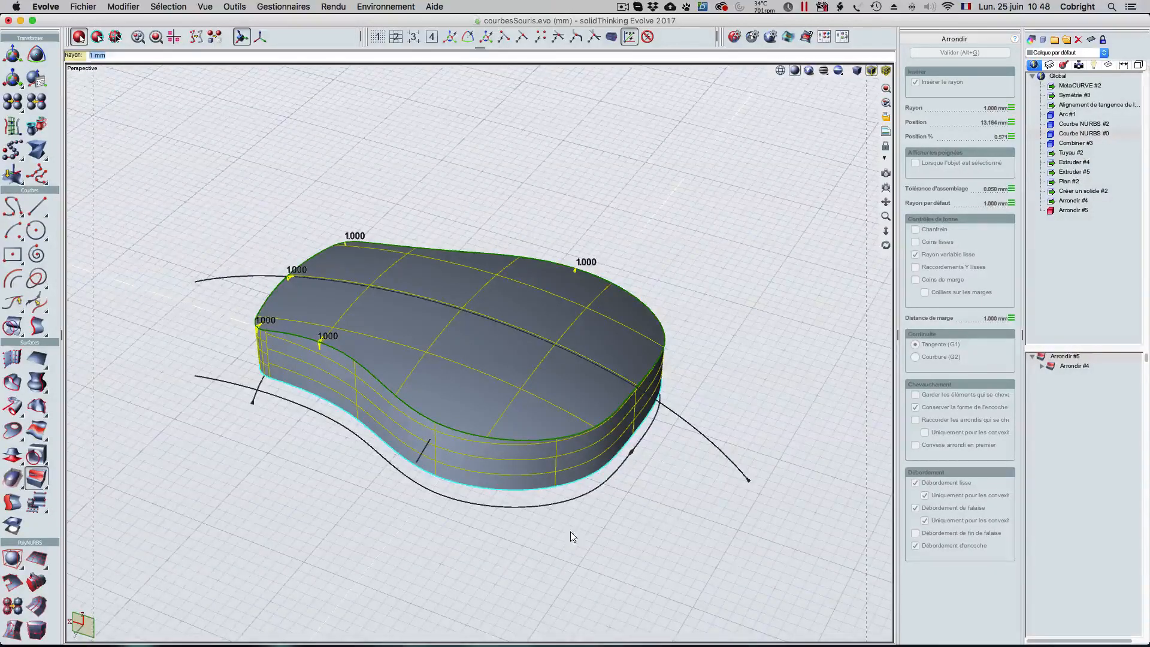
{"action": "key", "text": "Return"}
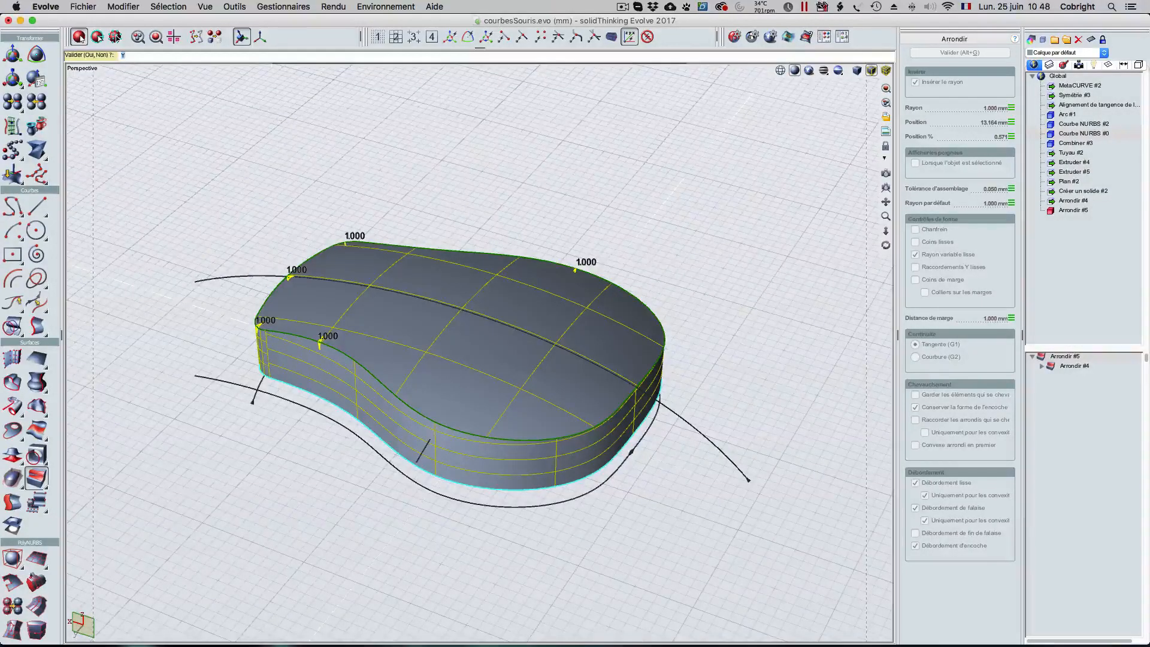
{"action": "key", "text": "Return"}
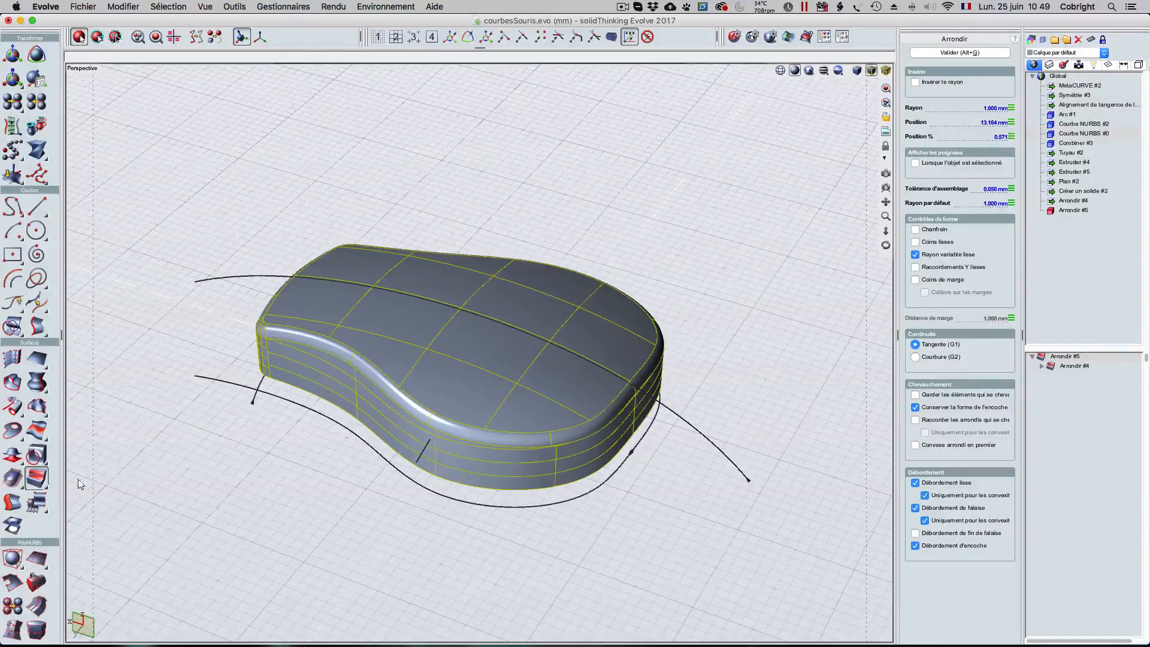
Step: Round the whole lower edge loop of the mouse body with a 0.5 mm radius and deselect the body
{"action": "left_click", "coordinate": [36, 478]}
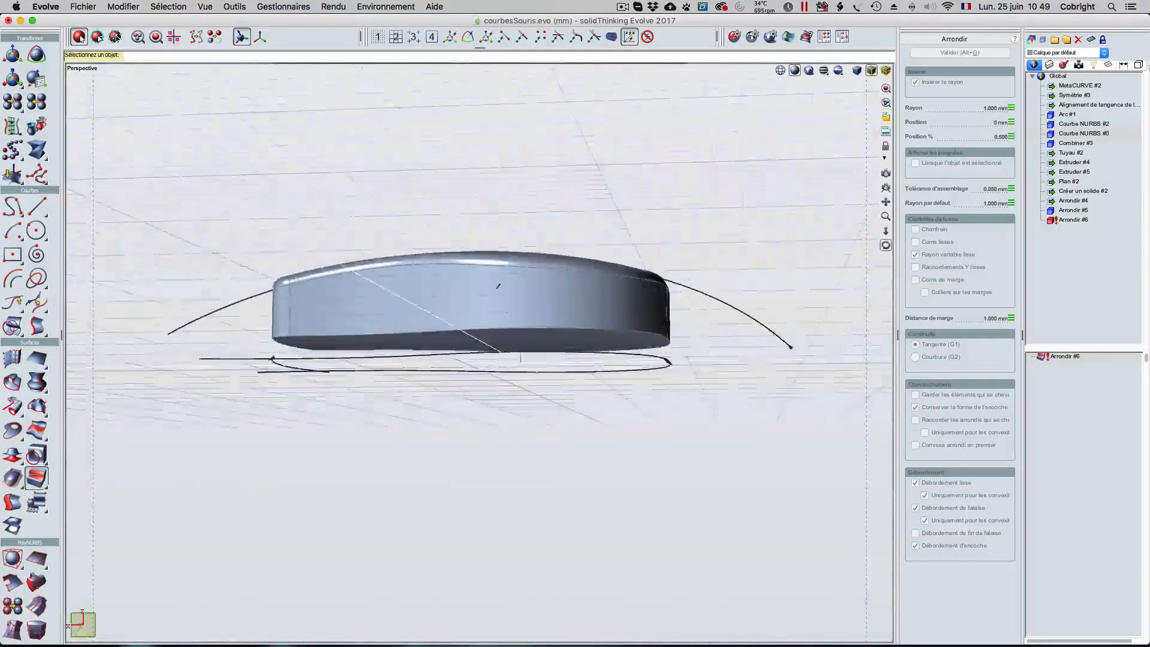
{"action": "left_click", "coordinate": [432, 292]}
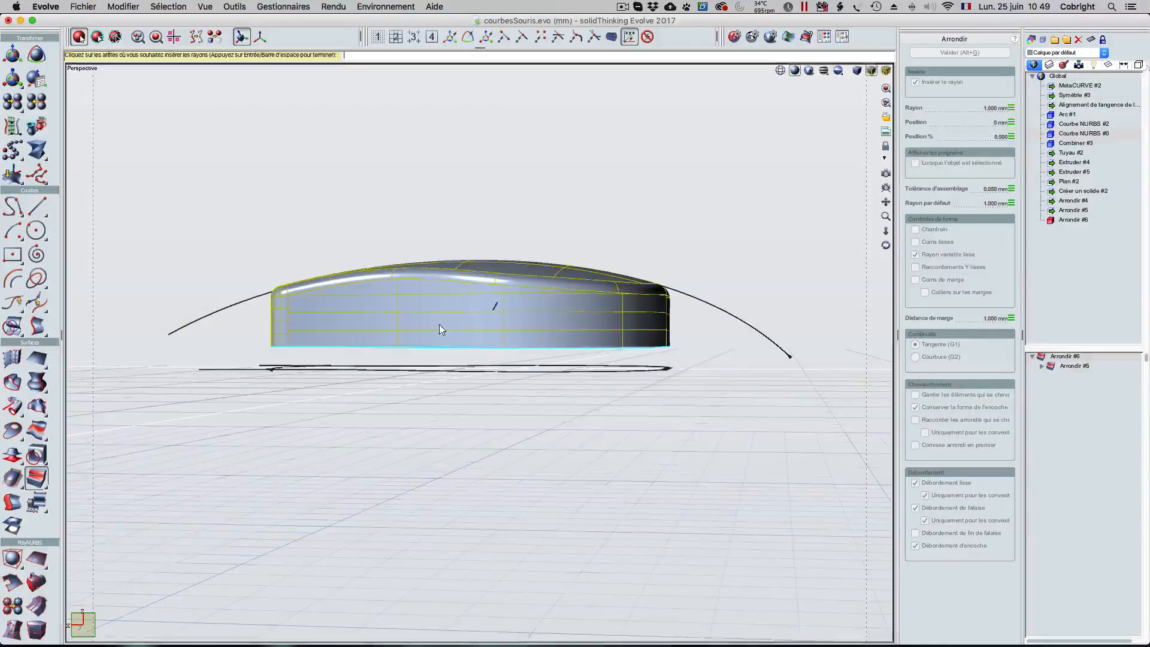
{"action": "left_click", "coordinate": [433, 347]}
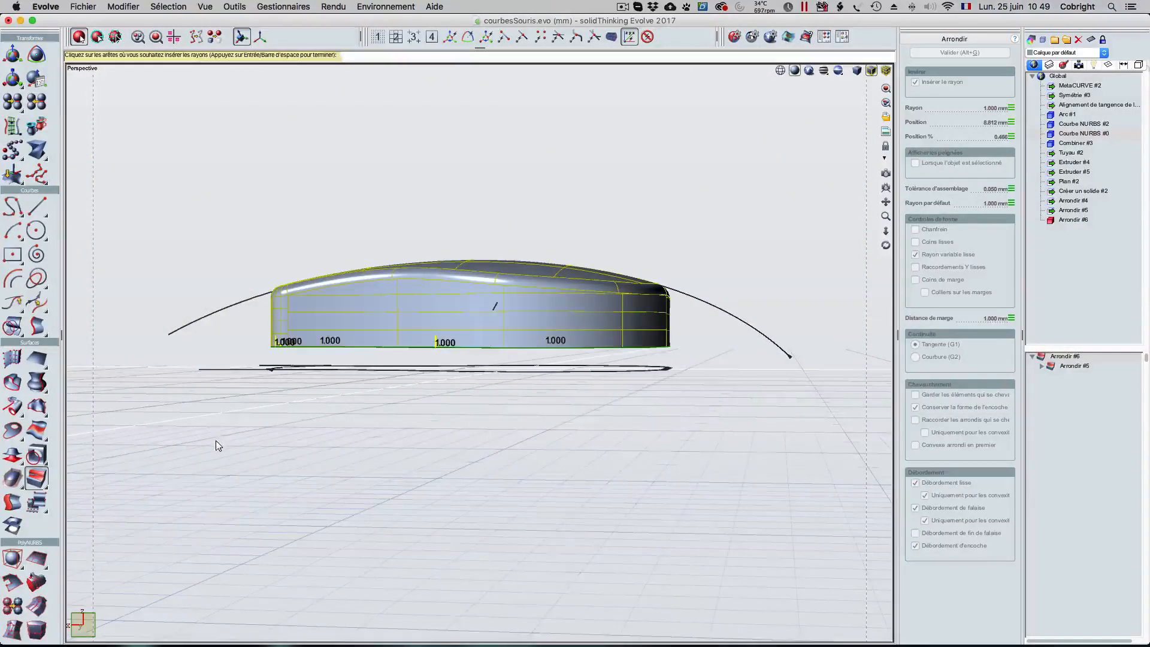
{"action": "key", "text": "Return"}
{"action": "type", "text": "0.5"}
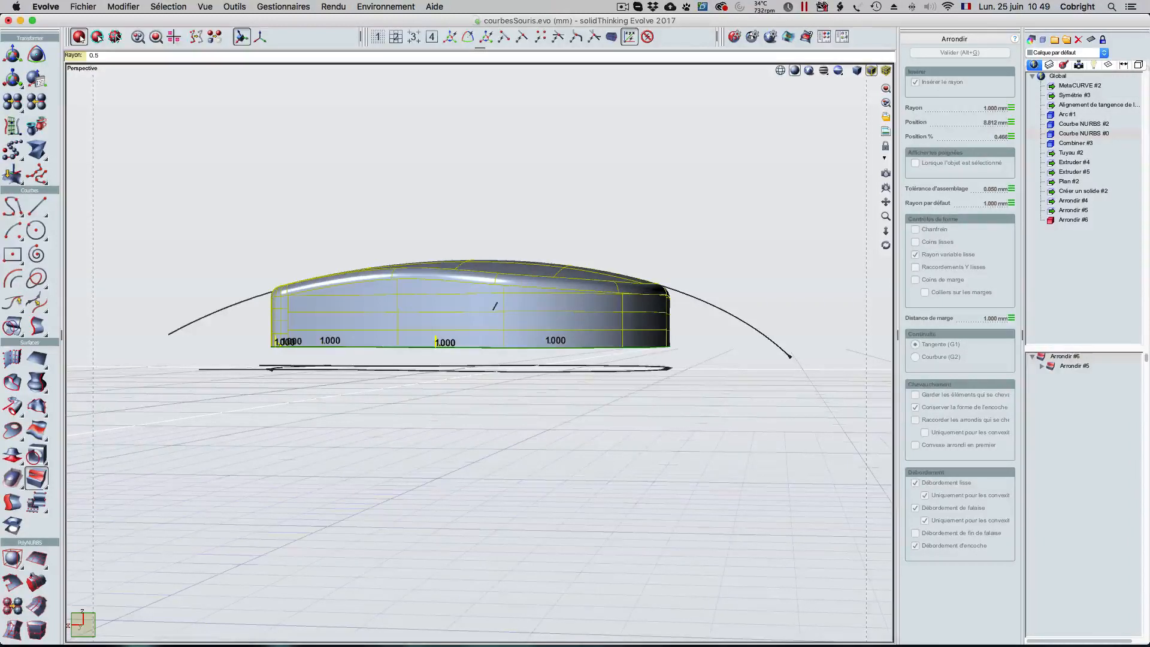
{"action": "key", "text": "Return"}
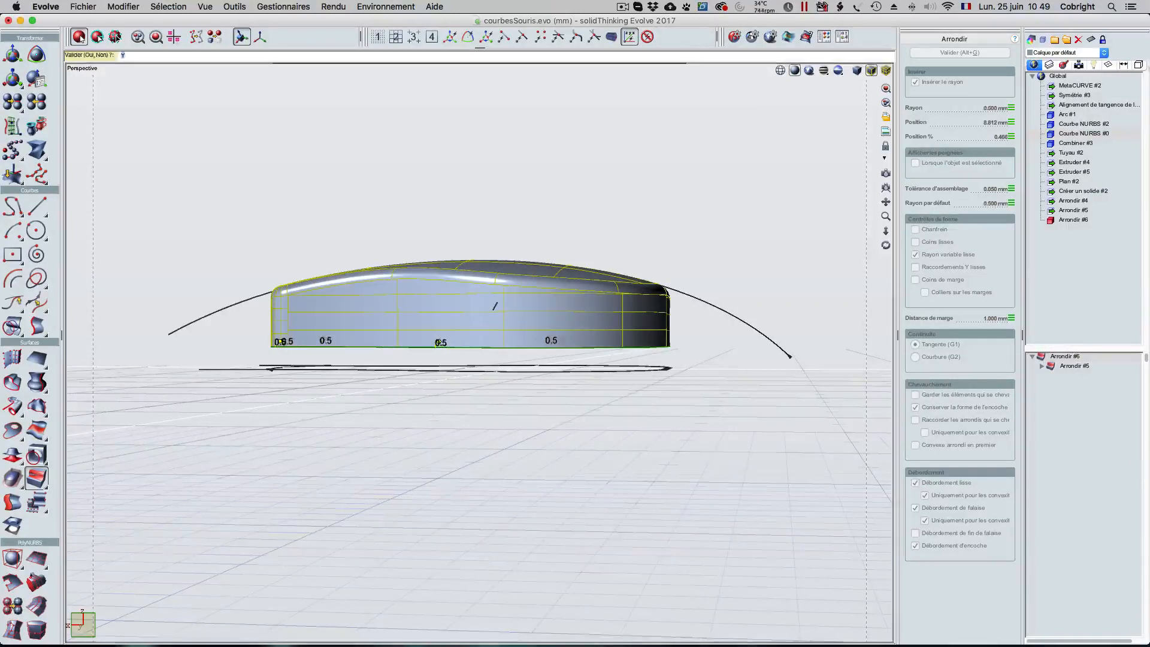
{"action": "key", "text": "Return"}
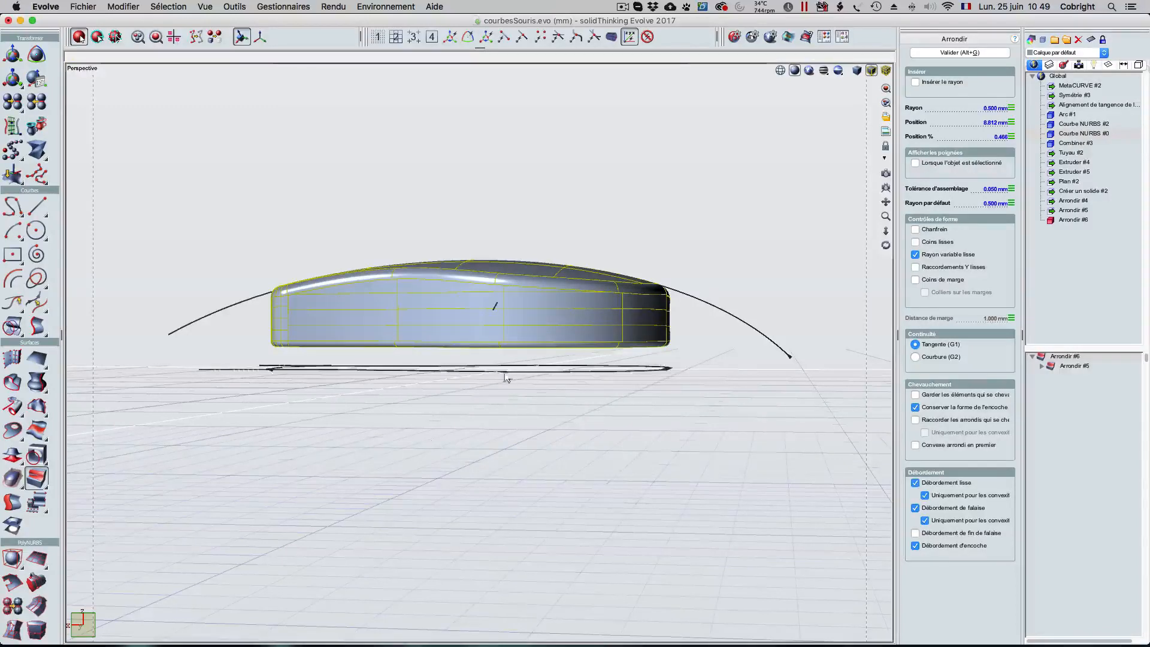
{"action": "middle_click_drag", "start_coordinate": [652, 167], "coordinate": [605, 240]}
{"action": "left_click", "coordinate": [712, 171]}
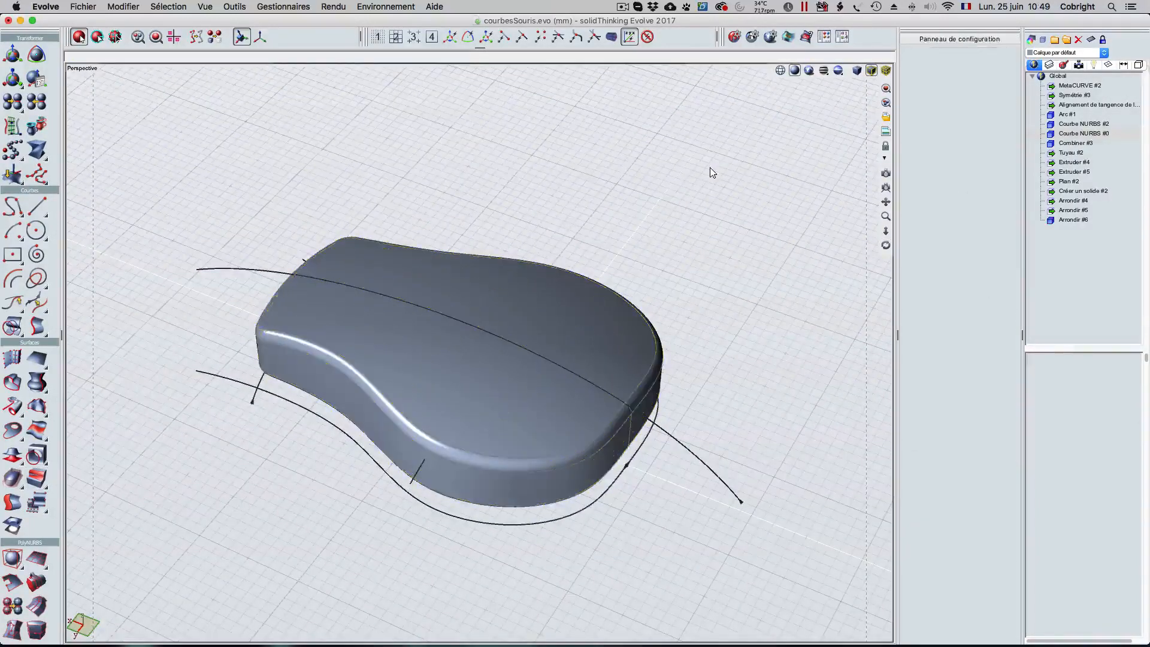
Step: Select the lengthwise curve over the top of the mouse body and display its control points for editing
{"action": "middle_click_drag", "start_coordinate": [712, 171], "coordinate": [734, 139]}
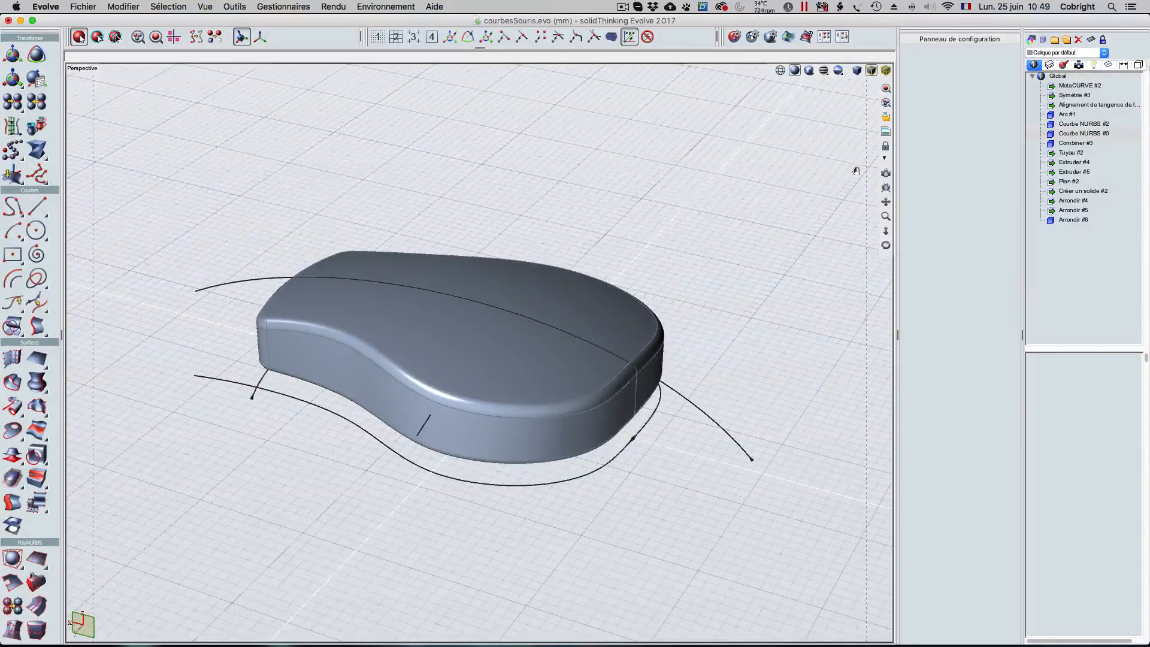
{"action": "scroll", "coordinate": [535, 115], "scroll_direction": "up", "scroll_amount": 2}
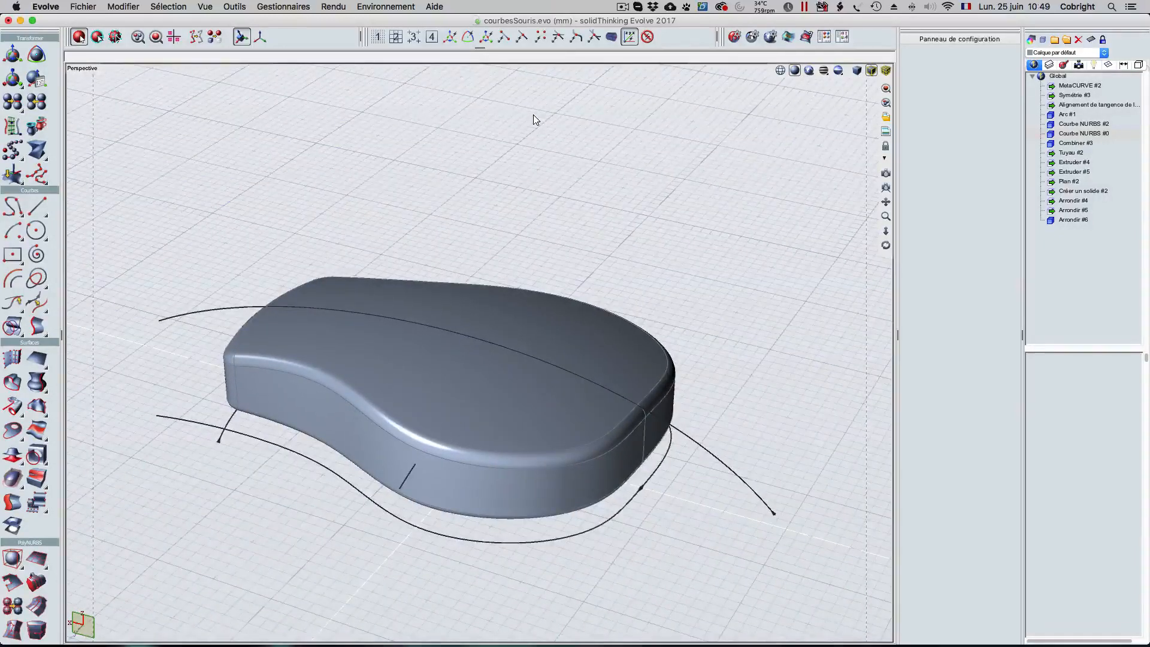
{"action": "middle_click_drag", "start_coordinate": [534, 115], "coordinate": [566, 84]}
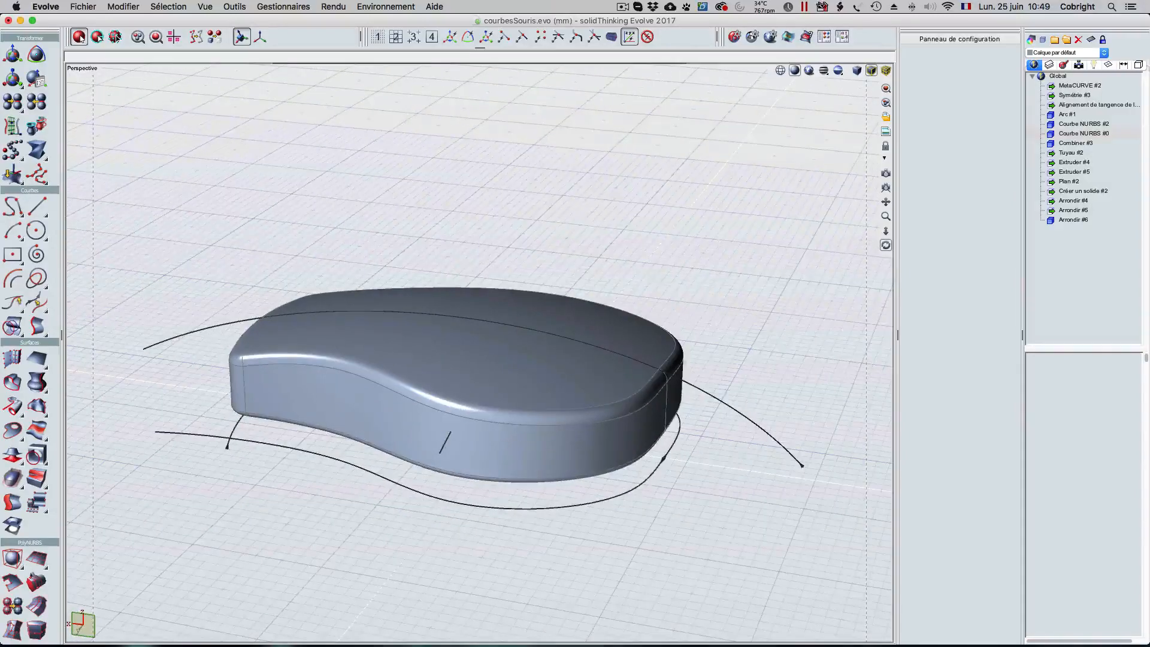
{"action": "double_click", "coordinate": [196, 330]}
{"action": "left_click", "coordinate": [98, 38]}
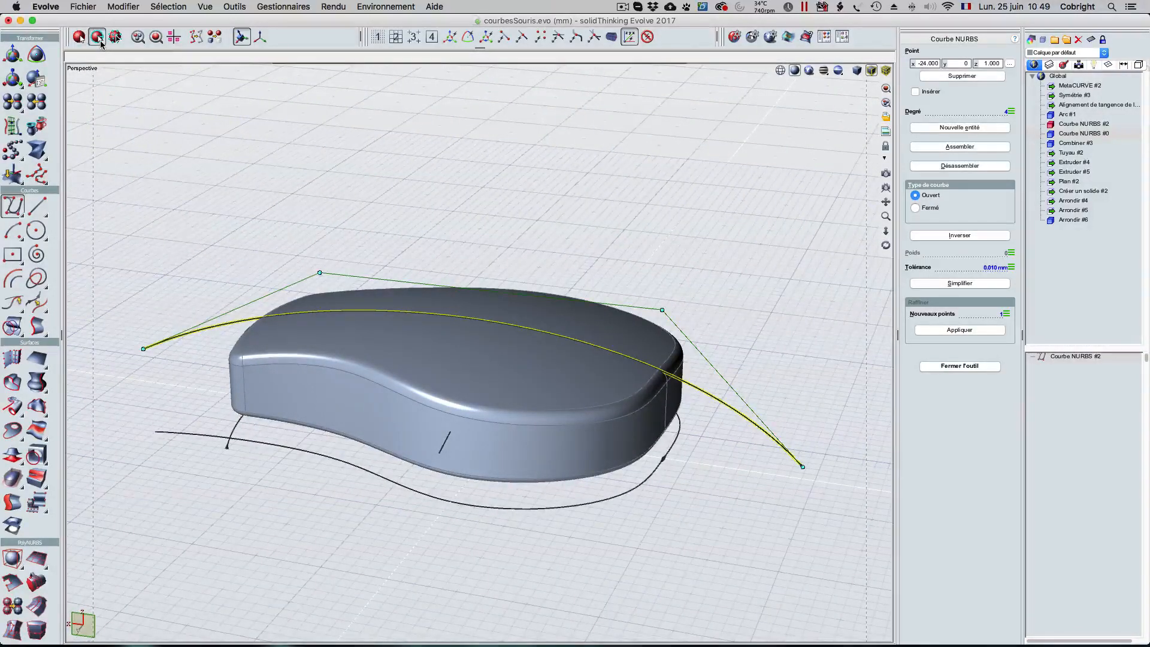
{"action": "middle_click_drag", "start_coordinate": [480, 128], "coordinate": [516, 99]}
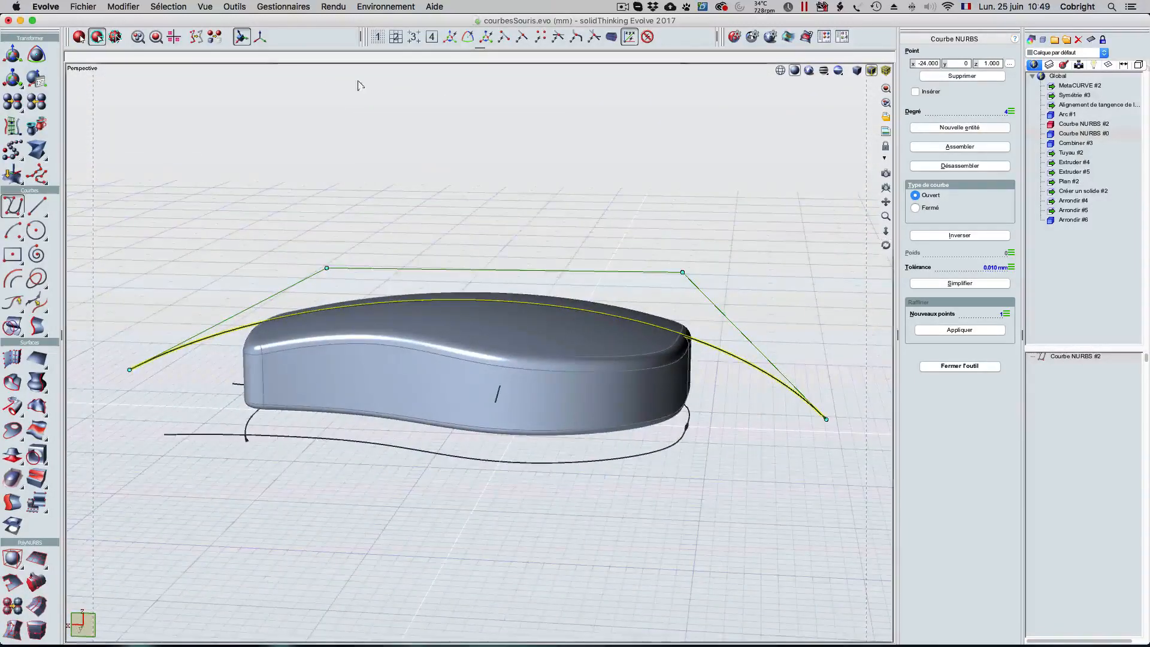
Step: Translate the lengthwise curve's inner control point near the narrow end about 3.86 mm downward along Z
{"action": "left_click", "coordinate": [327, 268]}
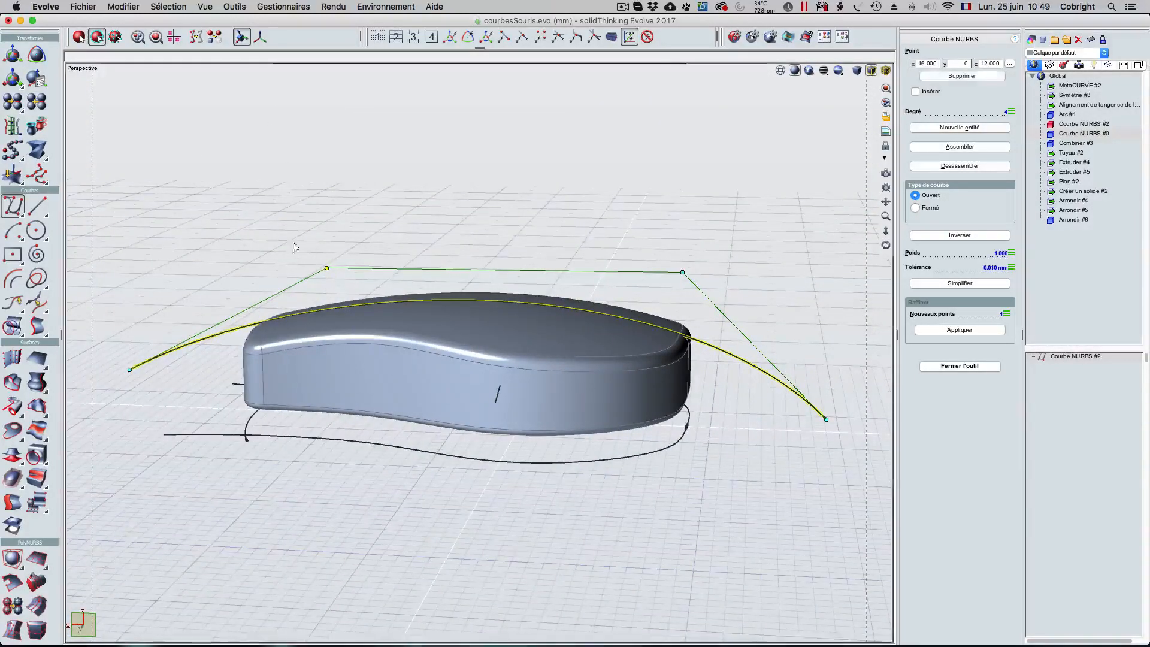
{"action": "left_click", "coordinate": [22, 56]}
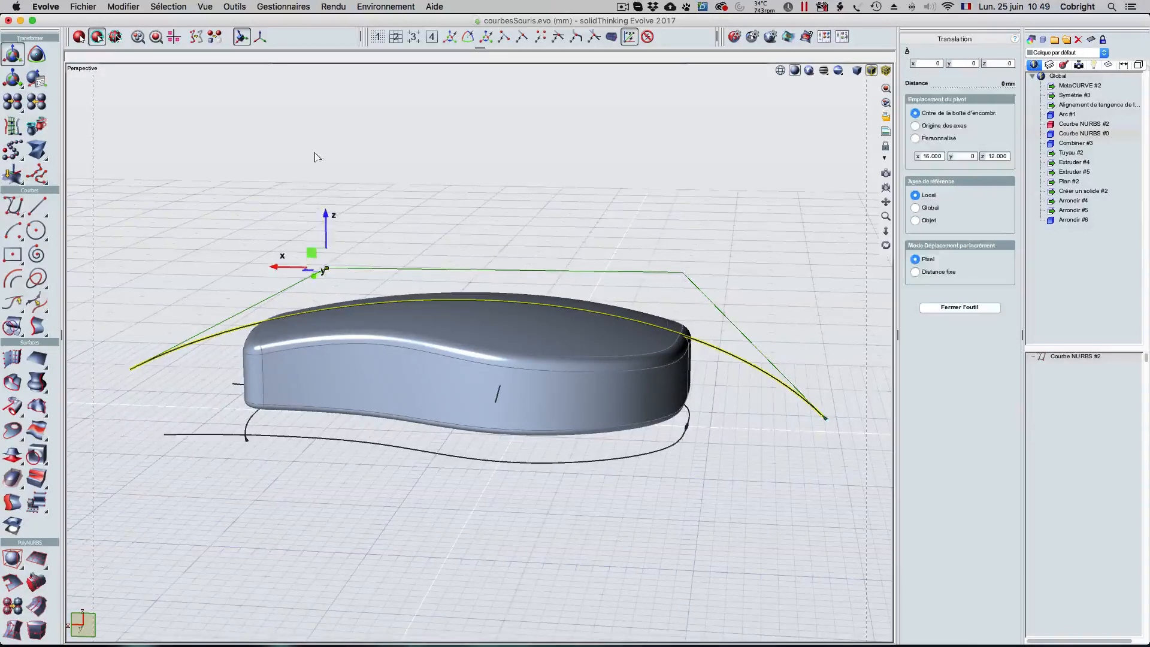
{"action": "left_click_drag", "start_coordinate": [327, 214], "coordinate": [316, 169]}
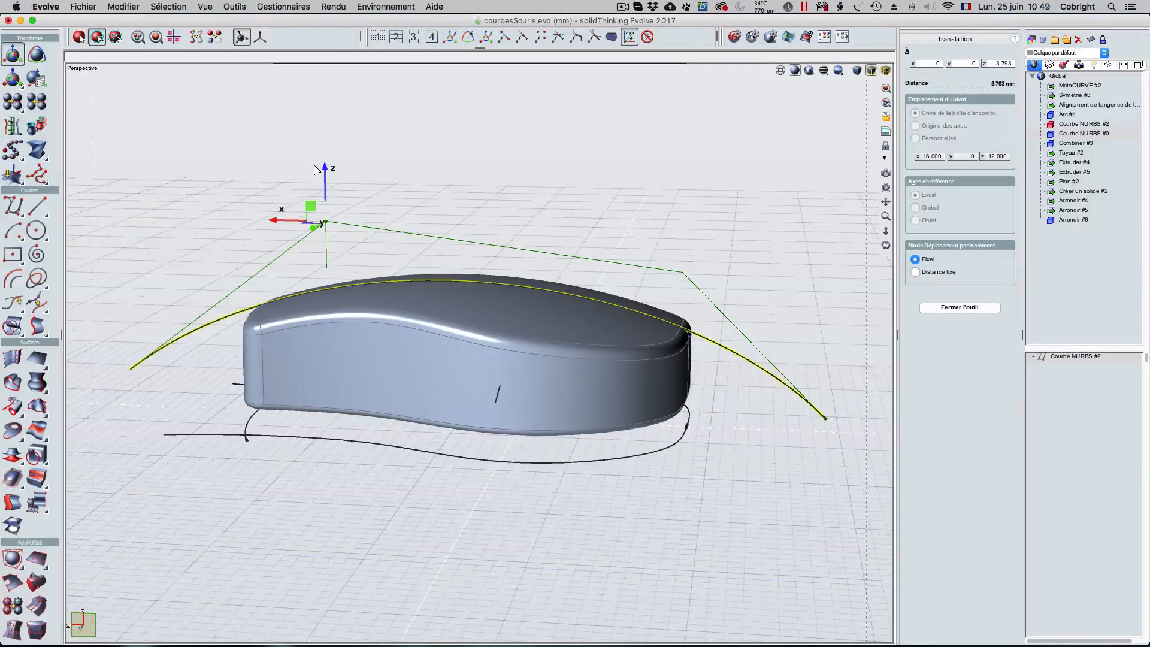
{"action": "mouse_move", "coordinate": [275, 172]}
{"action": "middle_mouse_down"}
{"action": "mouse_move", "coordinate": [341, 175]}
{"action": "mouse_move", "coordinate": [291, 170]}
{"action": "middle_mouse_up"}
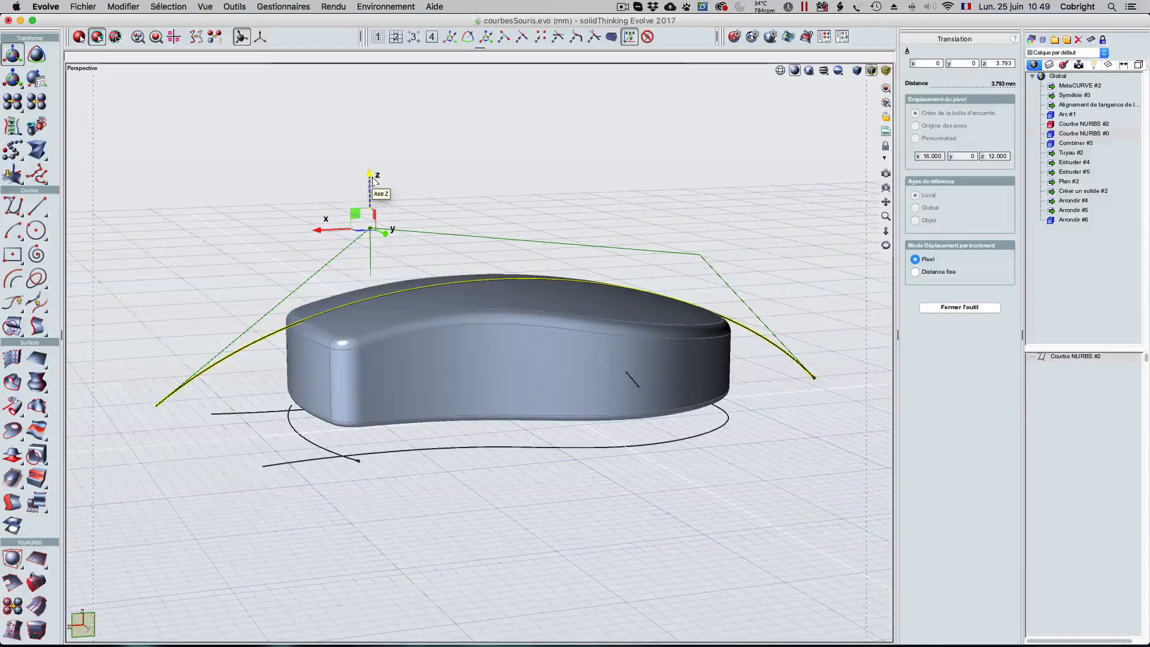
{"action": "left_click_drag", "start_coordinate": [373, 178], "coordinate": [372, 274]}
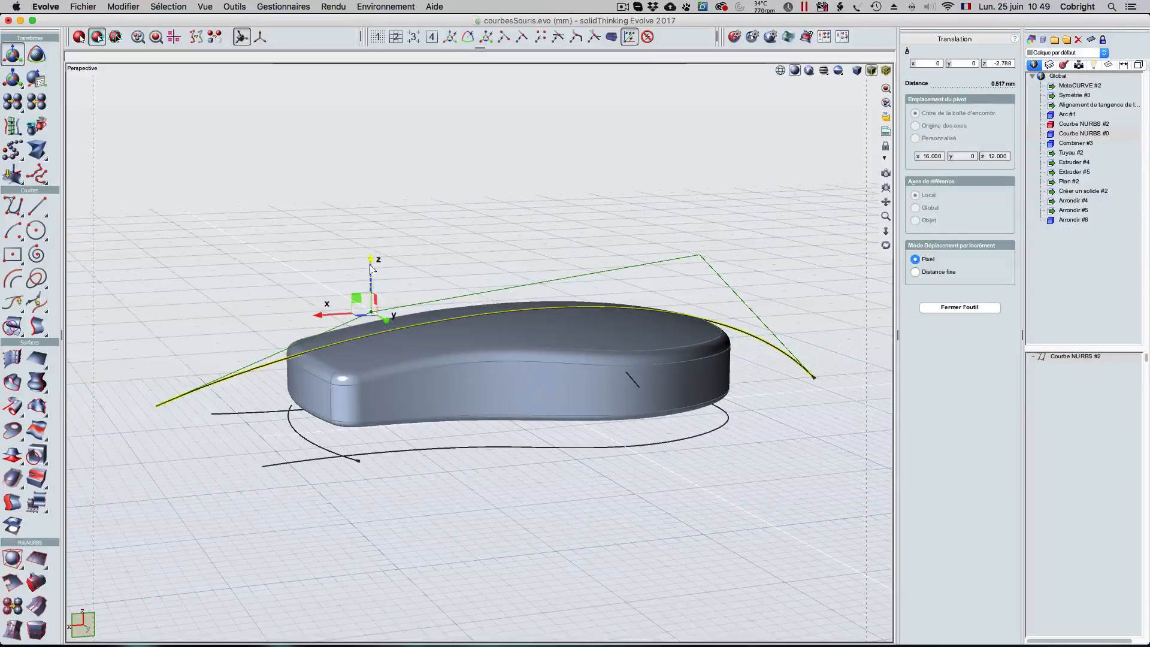
{"action": "left_click_drag", "start_coordinate": [368, 263], "coordinate": [368, 278]}
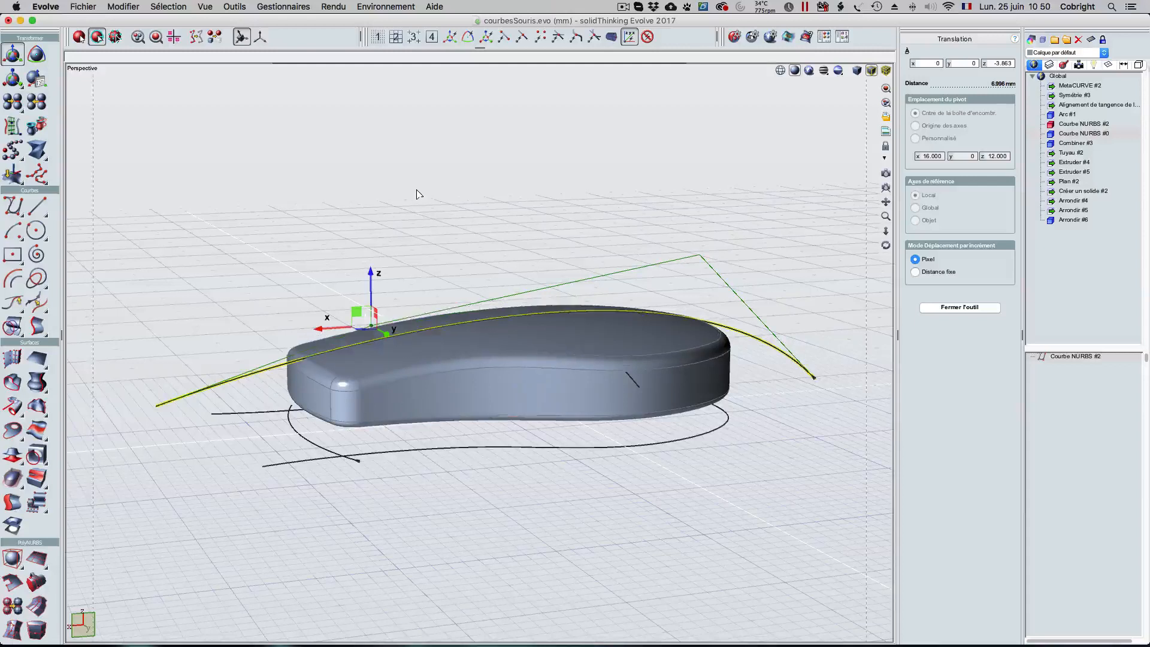
{"action": "key", "text": "space"}
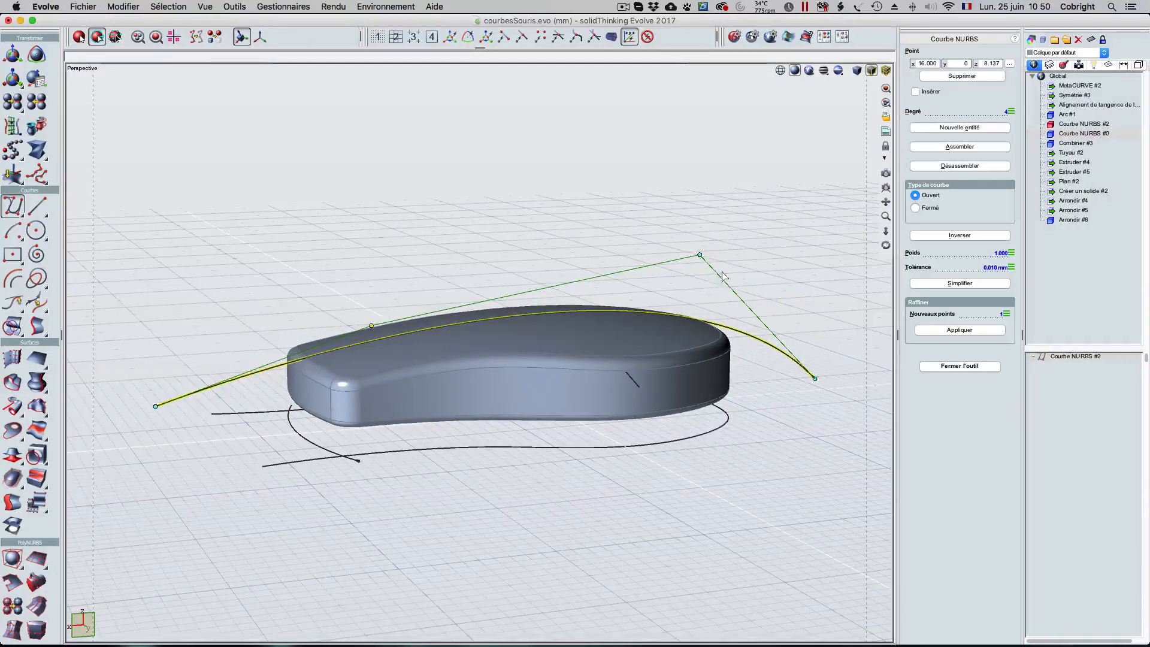
Step: Raise the lengthwise curve's inner control point near the wide end by about 1.29 mm along Z and leave point editing
{"action": "left_click", "coordinate": [700, 255]}
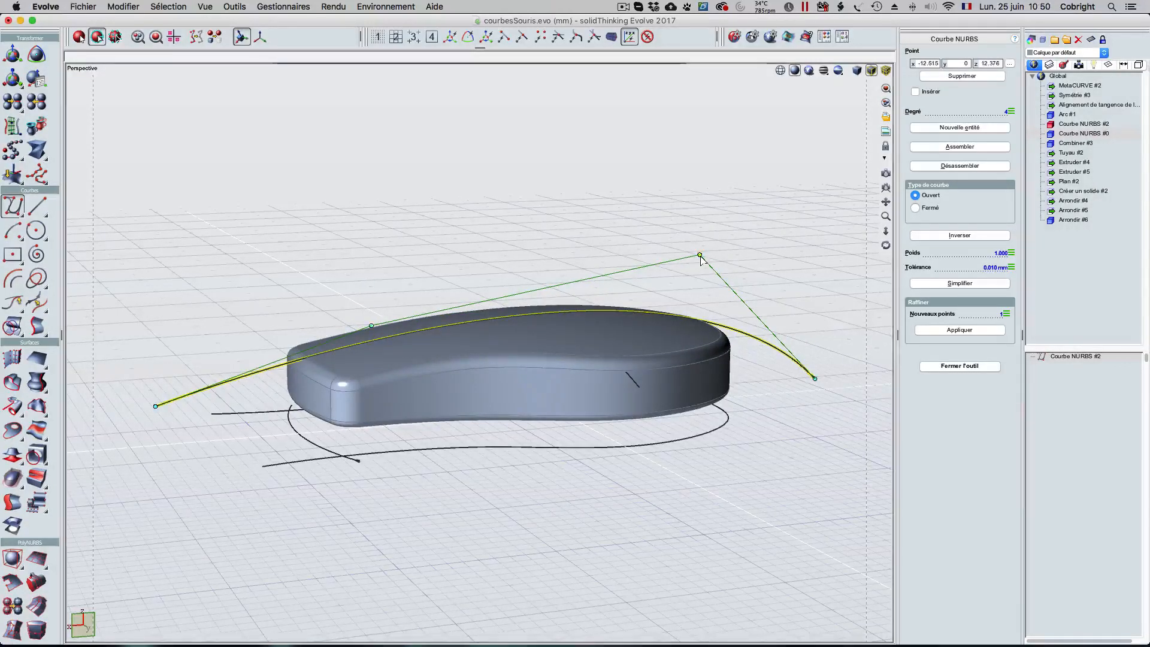
{"action": "key", "text": "t"}
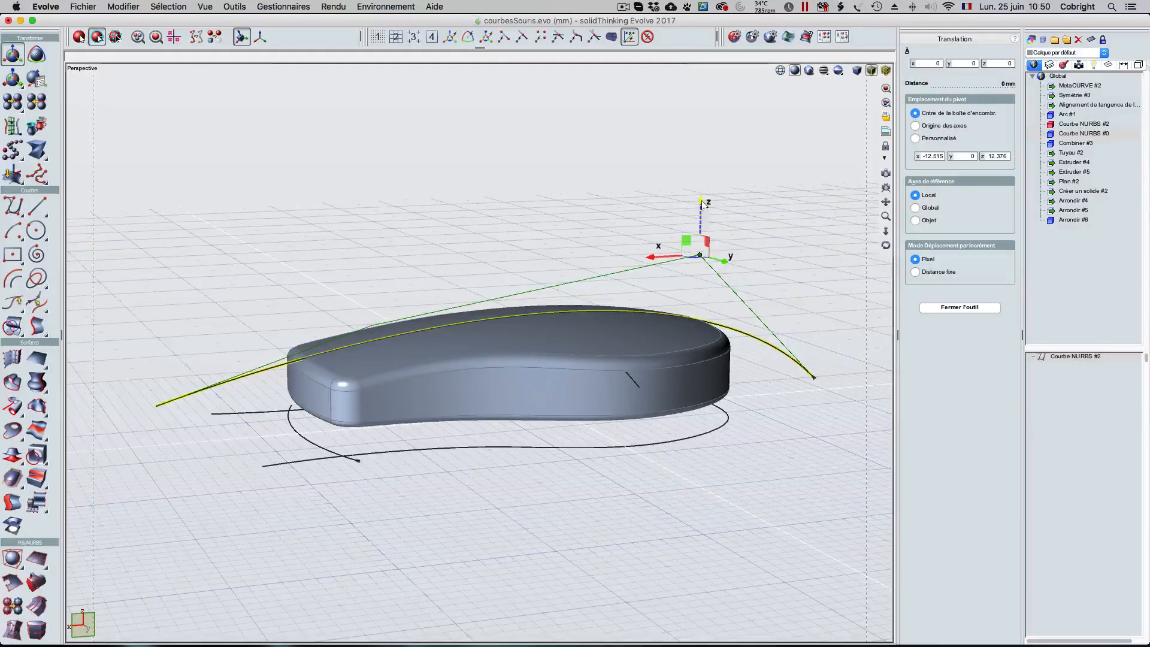
{"action": "left_click_drag", "start_coordinate": [705, 207], "coordinate": [705, 189]}
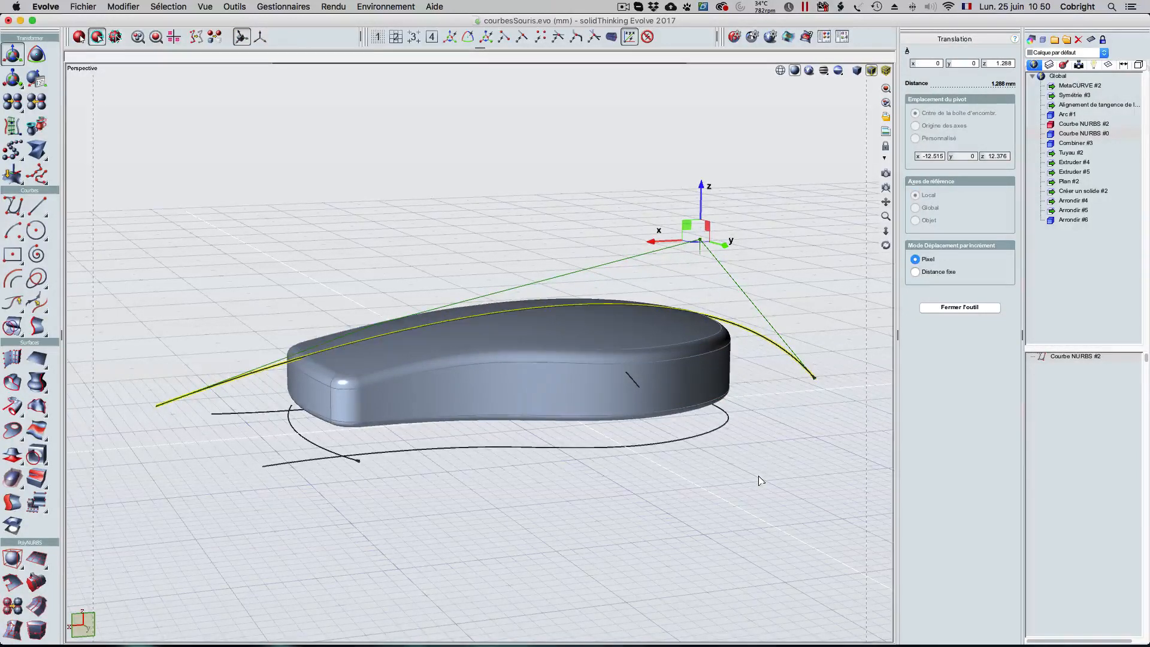
{"action": "key", "text": "Escape"}
{"action": "key", "text": "space"}
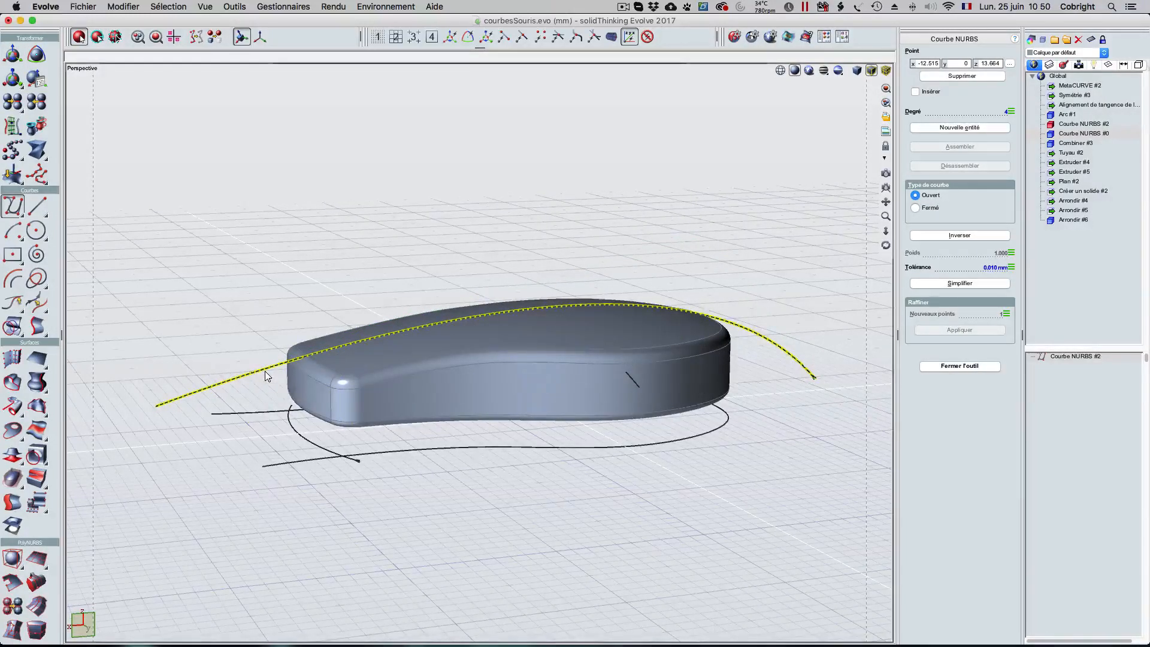
Step: Refine the lengthwise curve between its two inner control points by adding 3 new points
{"action": "left_click", "coordinate": [97, 37]}
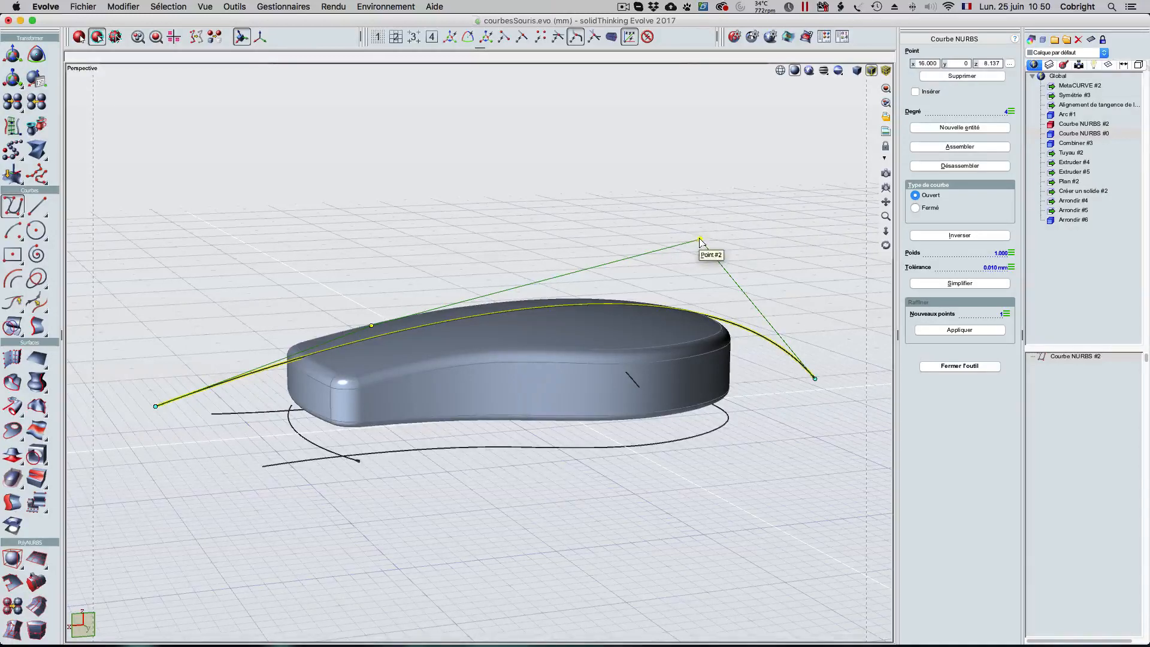
{"action": "left_click", "coordinate": [700, 239]}
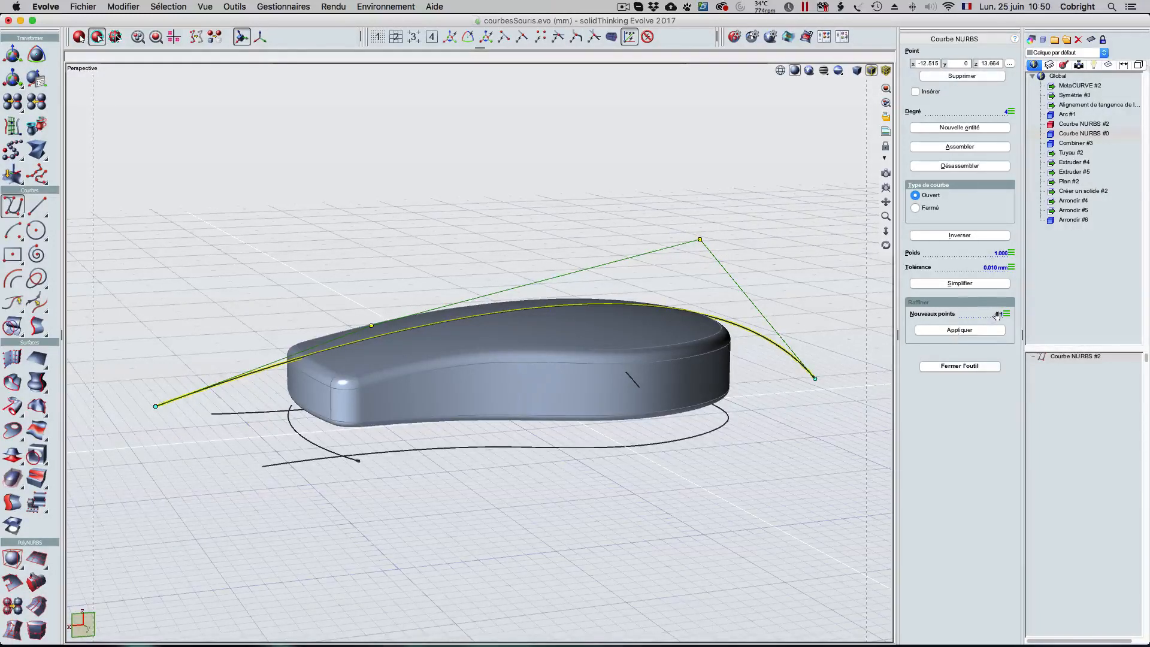
{"action": "left_click", "coordinate": [997, 315]}
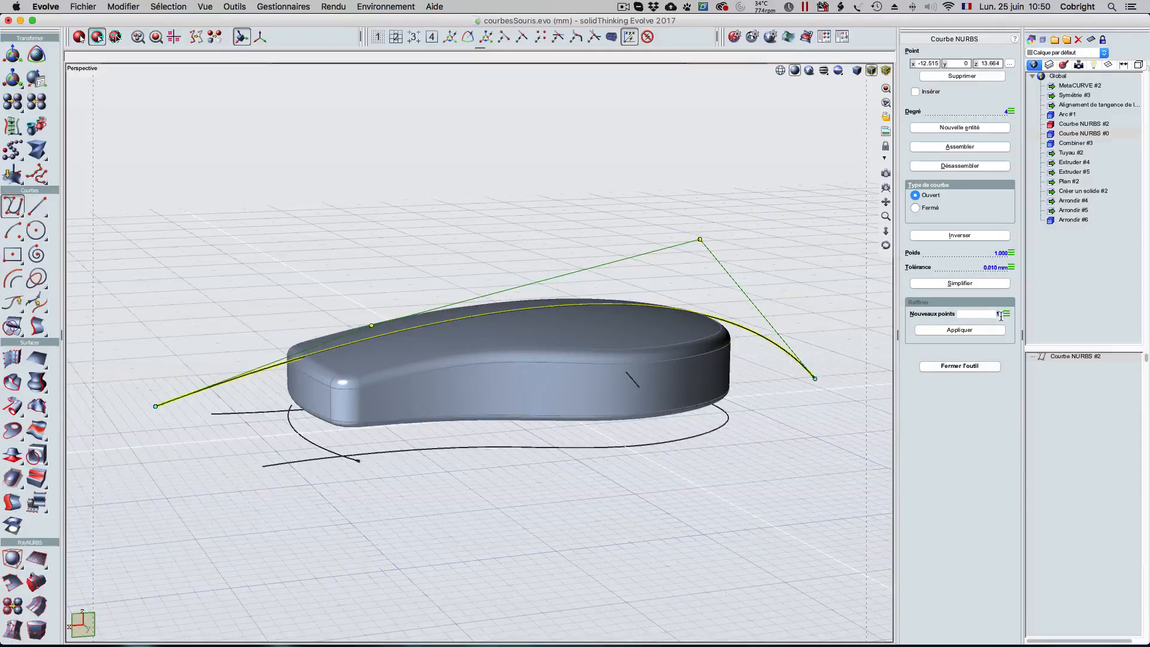
{"action": "left_click", "coordinate": [973, 331]}
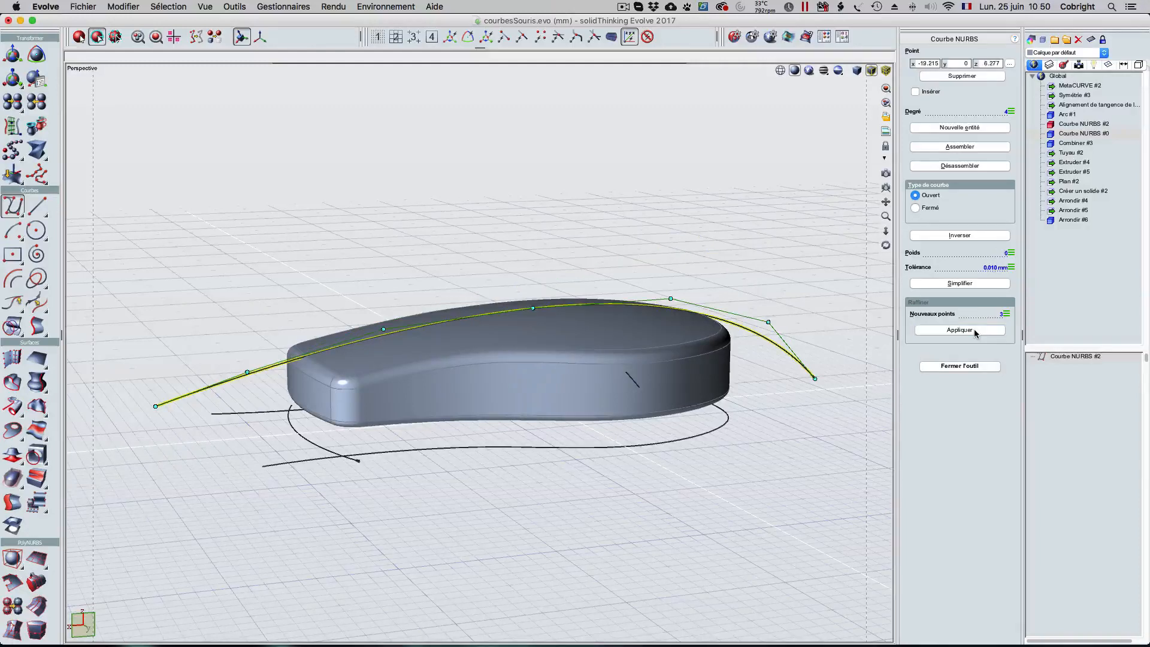
Step: Raise the middle control point of the refined lengthwise curve by about 1.93 mm along Z
{"action": "left_click", "coordinate": [534, 310]}
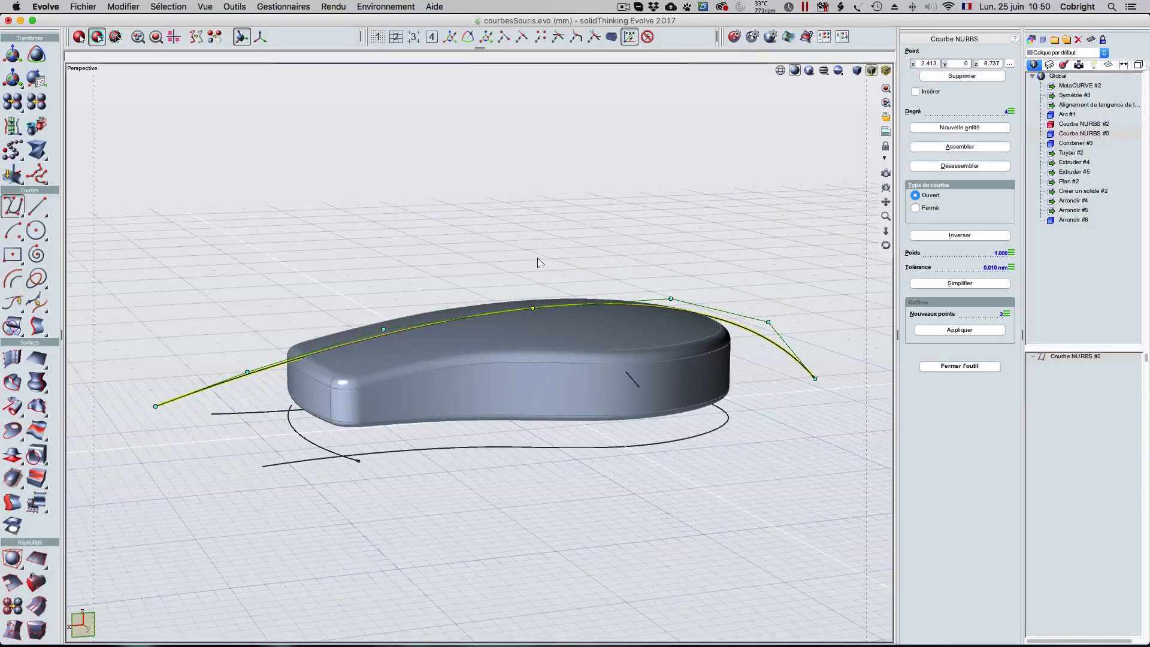
{"action": "key", "text": "t"}
{"action": "left_click_drag", "start_coordinate": [532, 256], "coordinate": [531, 237]}
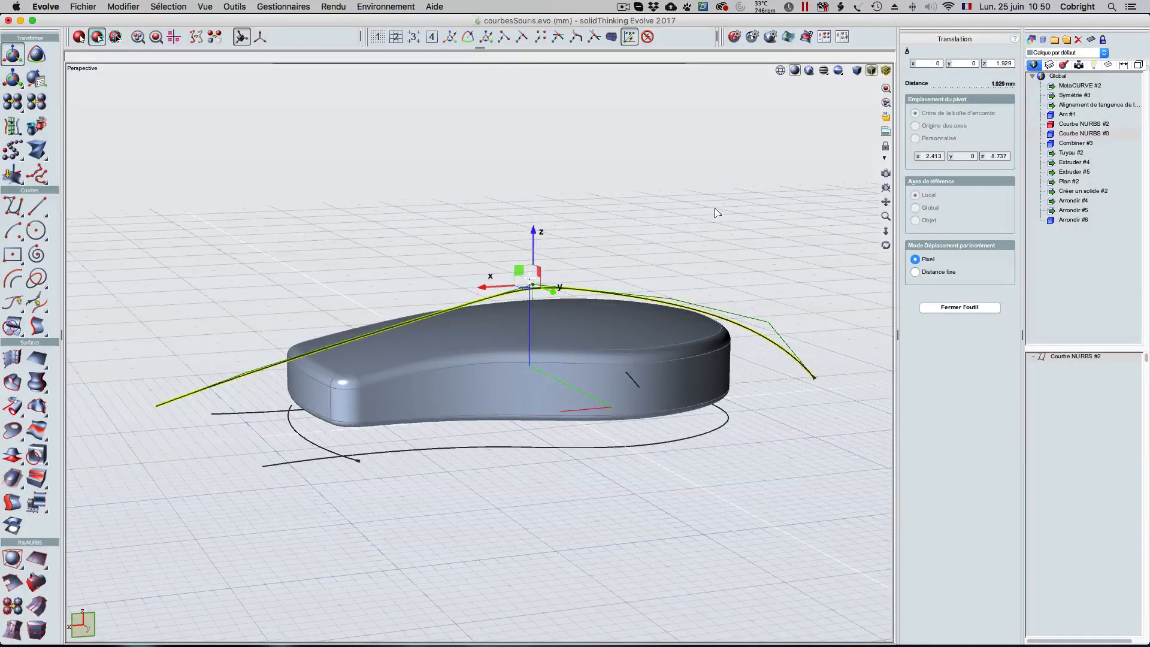
{"action": "middle_click_drag", "start_coordinate": [716, 212], "coordinate": [585, 237]}
{"action": "key", "text": "space"}
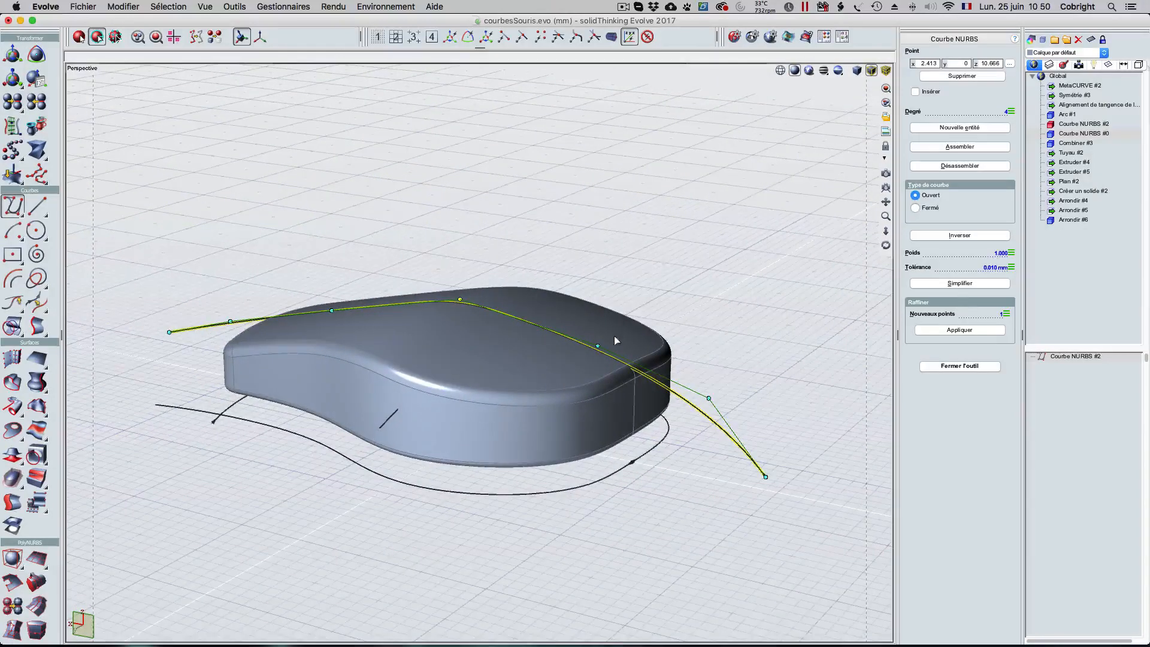
Step: Raise the adjacent control point toward the wide end of the lengthwise curve by about 1.31 mm along Z
{"action": "left_click", "coordinate": [598, 347]}
{"action": "key", "text": "space"}
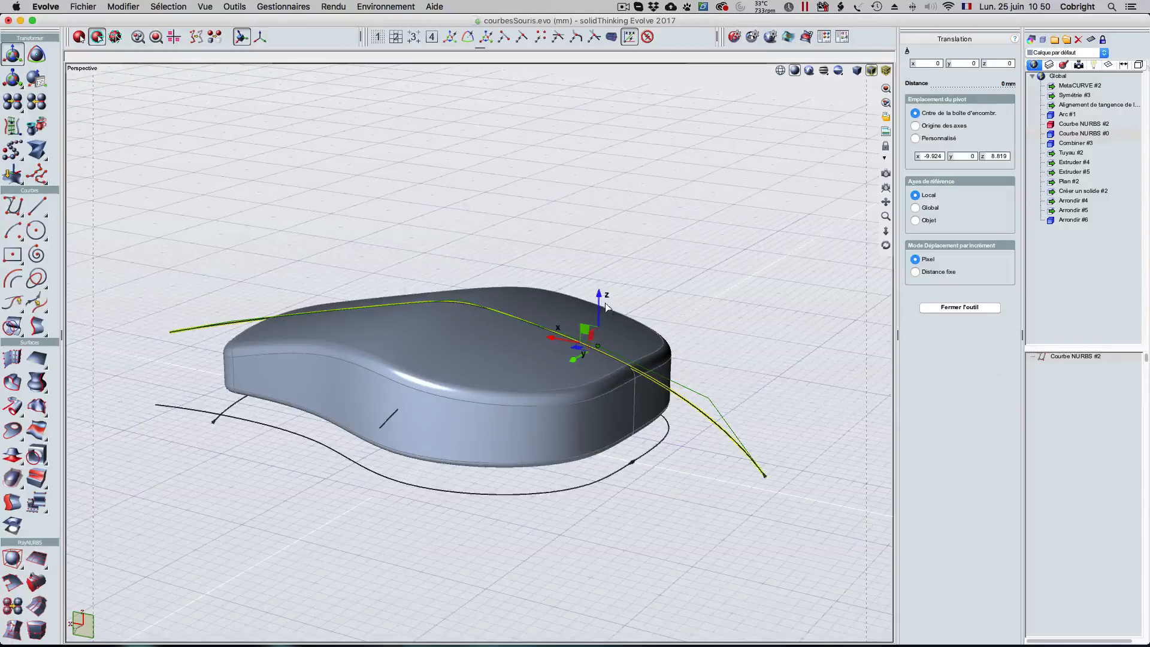
{"action": "left_click_drag", "start_coordinate": [601, 293], "coordinate": [602, 281]}
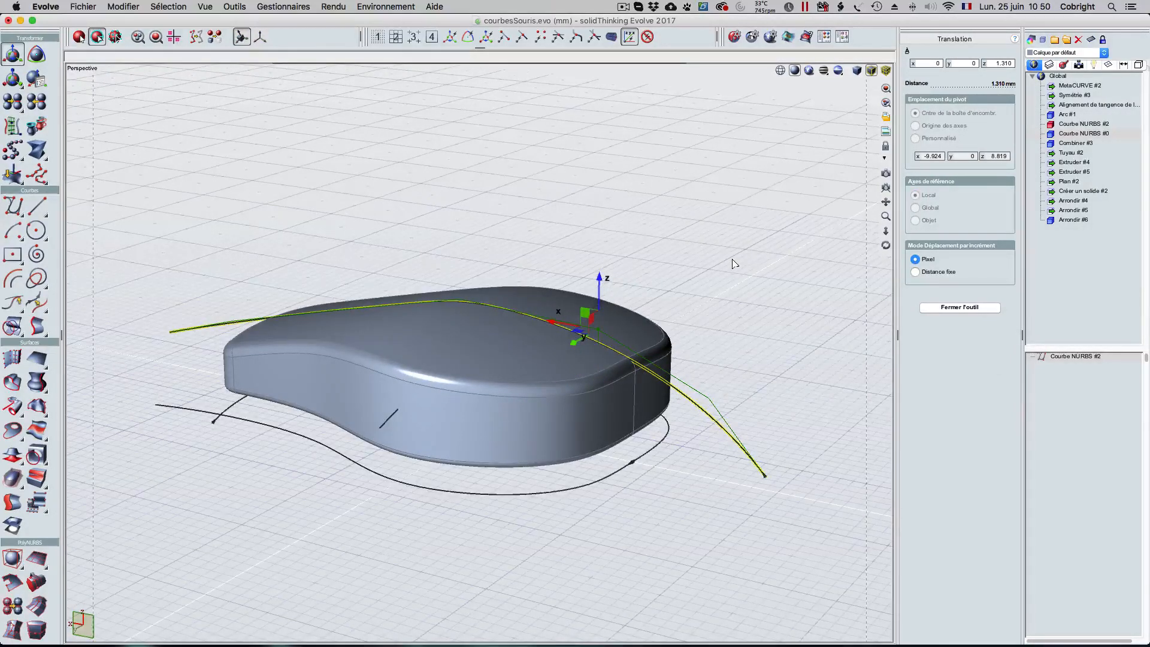
{"action": "key", "text": "space"}
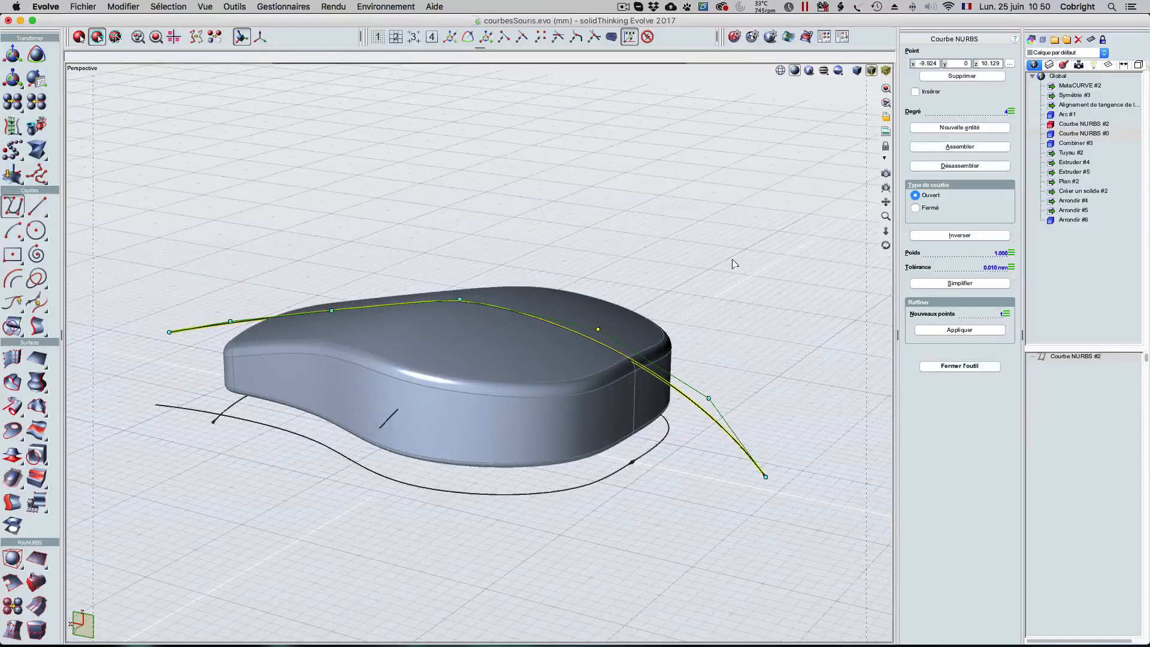
Step: Edit the combined base outline's points and translate the one at the waist about 5.24 mm inward along Y
{"action": "left_click", "coordinate": [392, 484]}
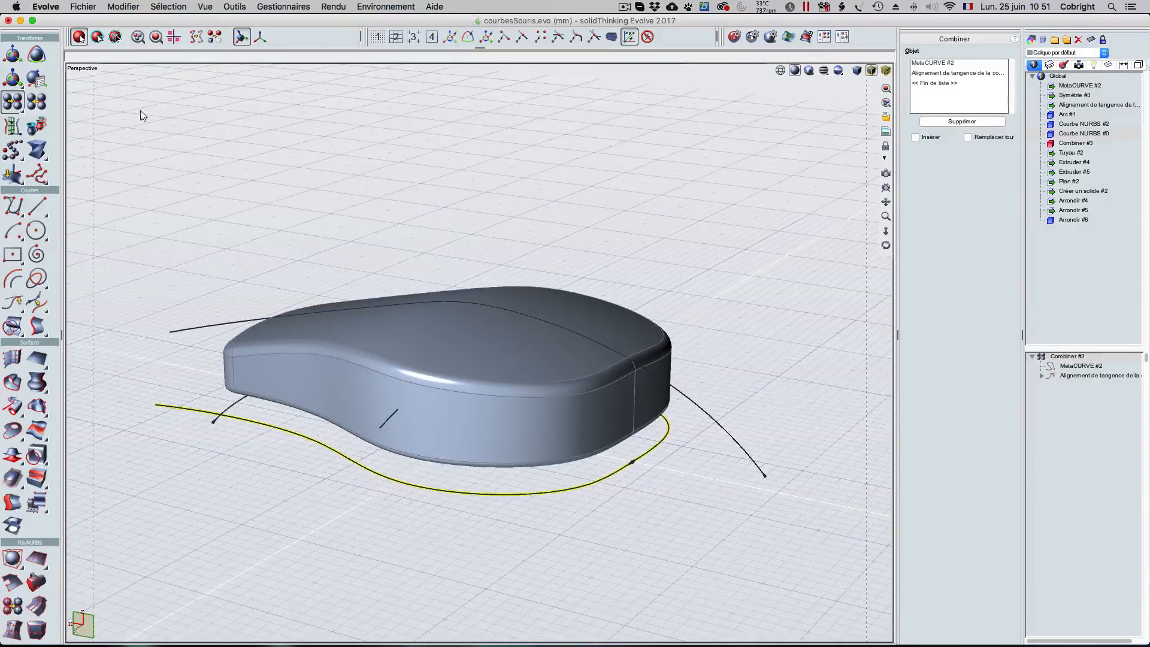
{"action": "left_click", "coordinate": [116, 39]}
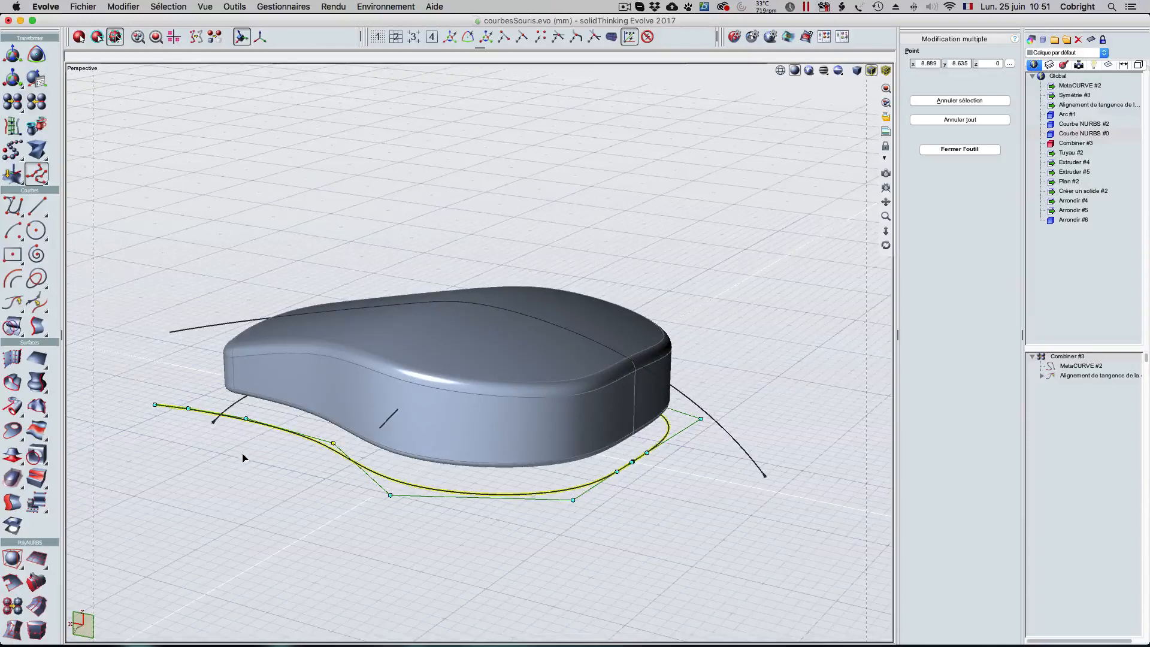
{"action": "key", "text": "t"}
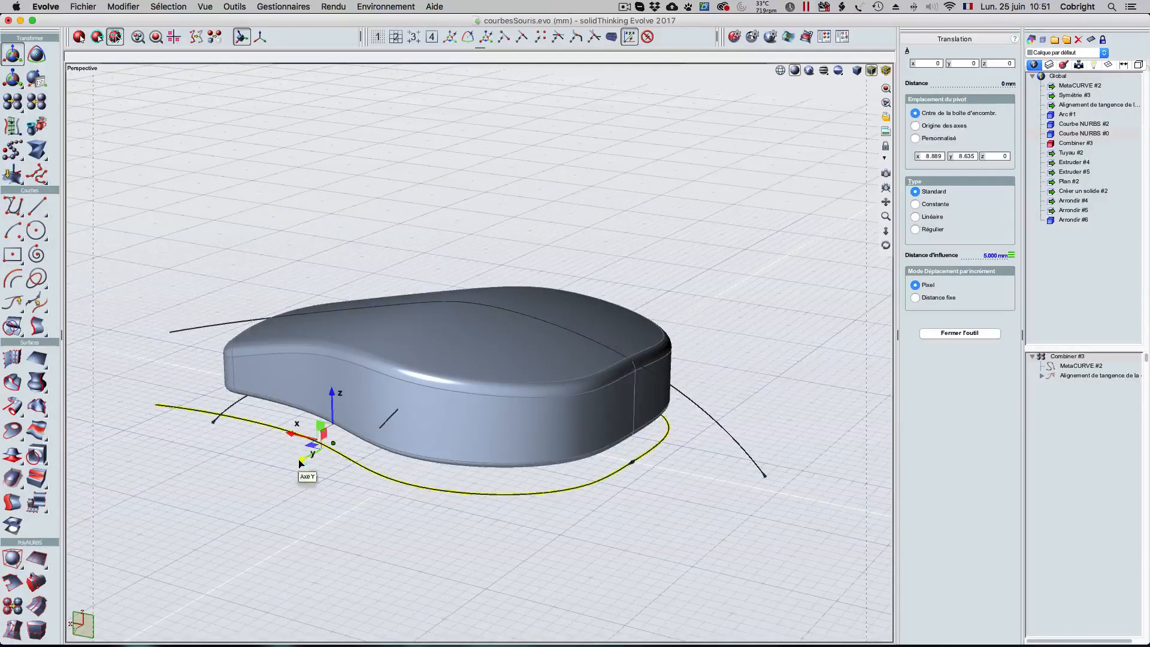
{"action": "left_click_drag", "start_coordinate": [301, 459], "coordinate": [334, 438]}
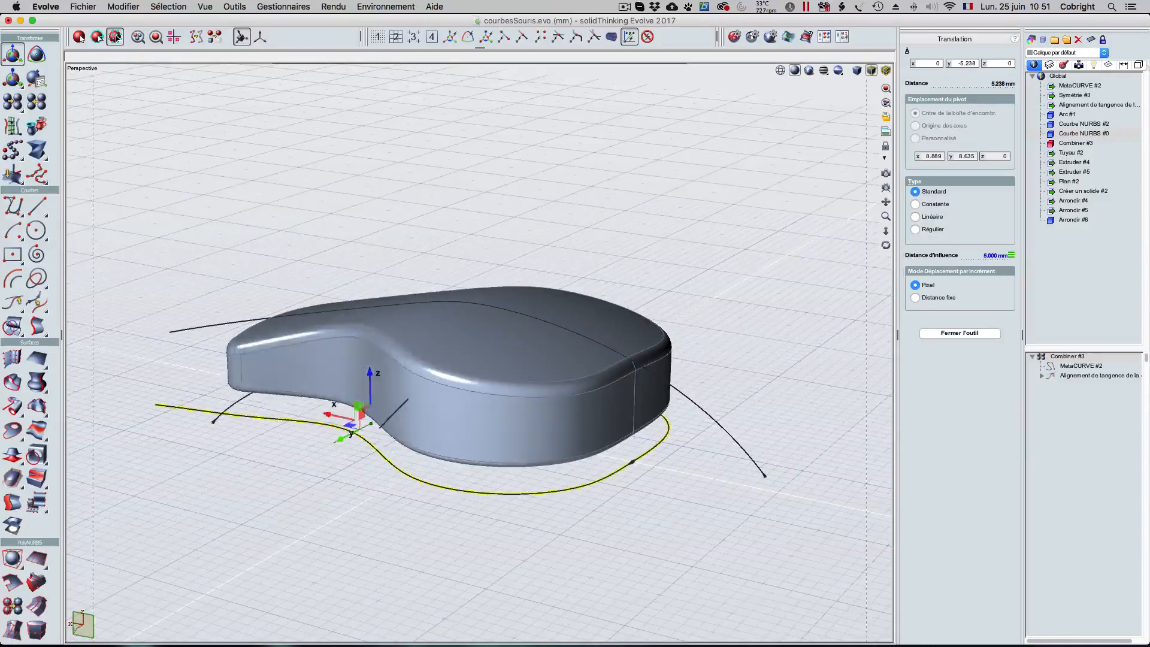
{"action": "middle_click_drag", "start_coordinate": [334, 438], "coordinate": [237, 432]}
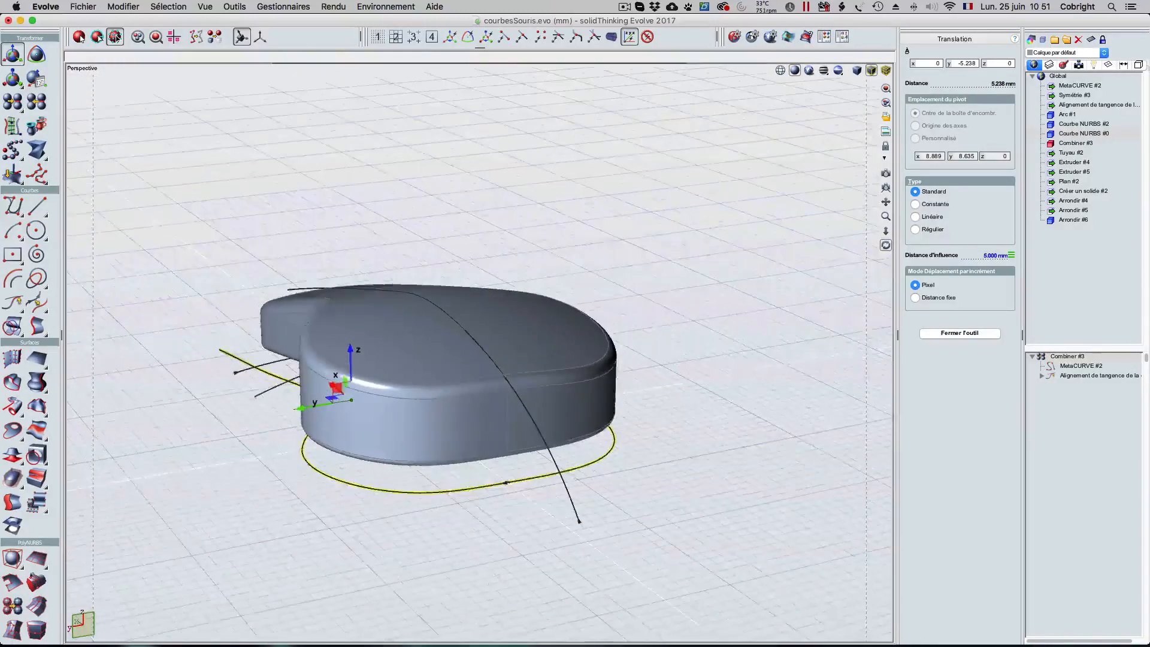
{"action": "middle_click_drag", "start_coordinate": [230, 474], "coordinate": [228, 477]}
{"action": "key", "text": "space"}
{"action": "key", "text": "space"}
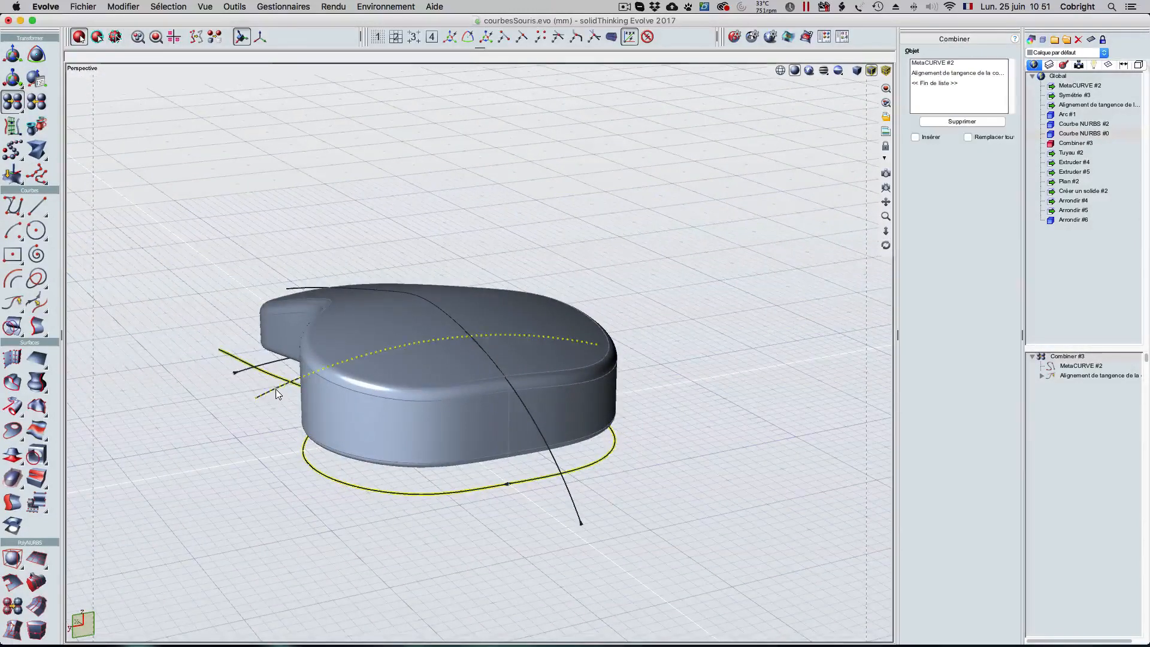
Step: Open the transverse NURBS curve for point editing and display the model in wireframe
{"action": "double_click", "coordinate": [277, 394]}
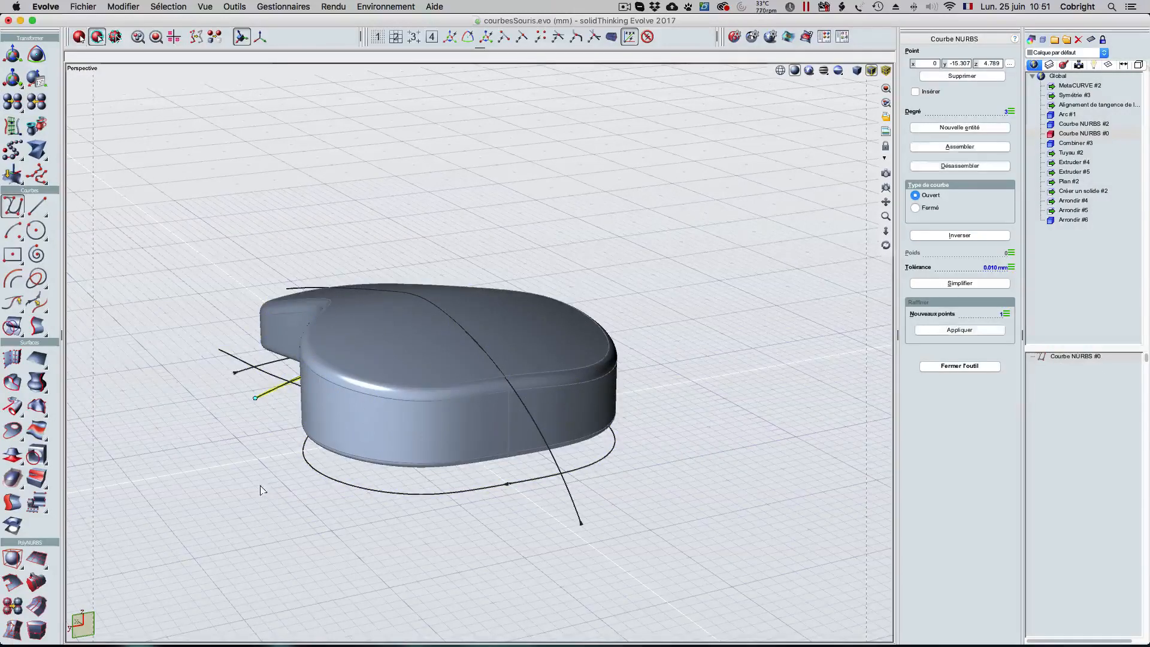
{"action": "mouse_move", "coordinate": [732, 236]}
{"action": "middle_mouse_down"}
{"action": "mouse_move", "coordinate": [653, 300]}
{"action": "mouse_move", "coordinate": [606, 282]}
{"action": "mouse_move", "coordinate": [635, 233]}
{"action": "mouse_move", "coordinate": [732, 240]}
{"action": "middle_mouse_up"}
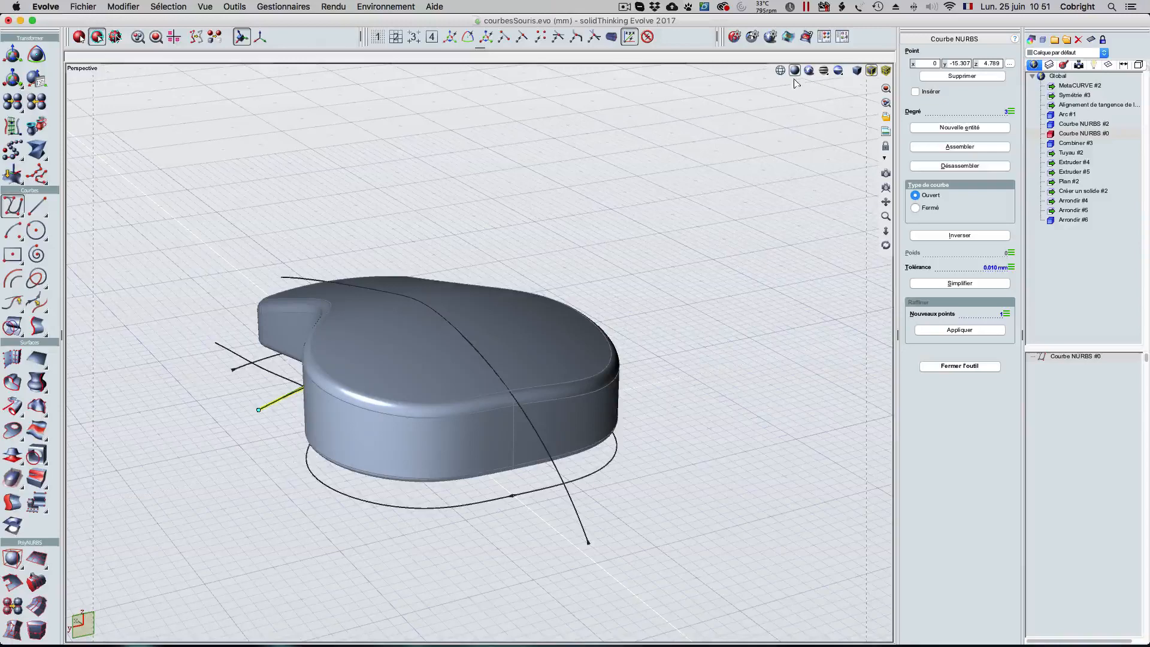
{"action": "left_click", "coordinate": [782, 72]}
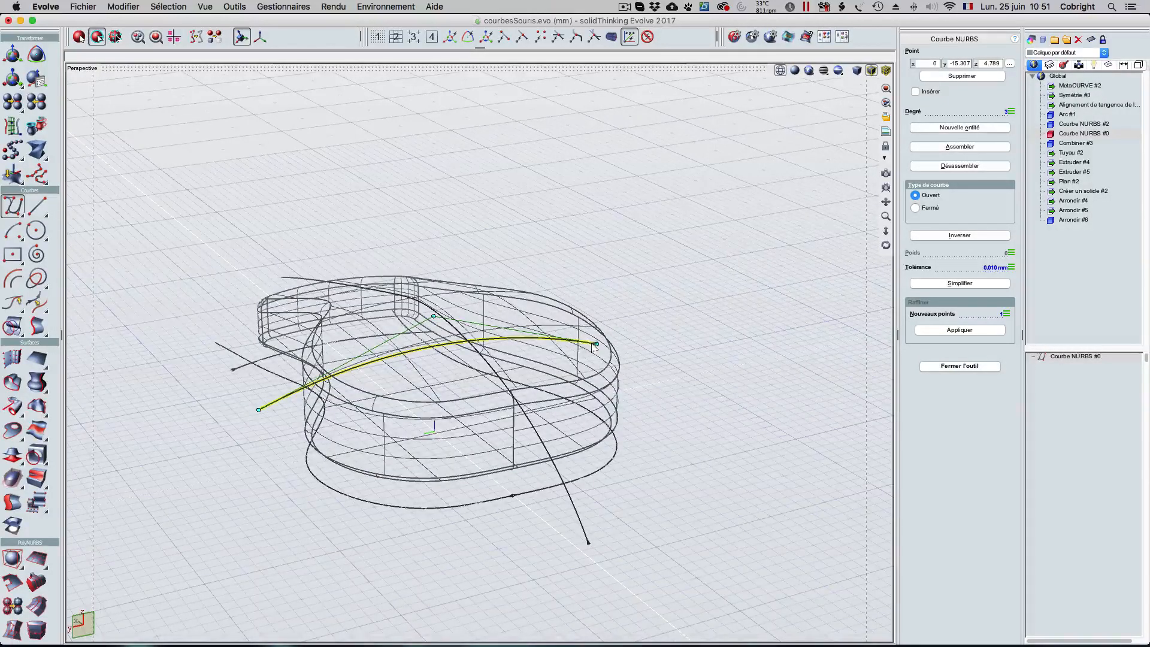
Step: Raise the transverse curve's end point on the negative Y side by about 3.33 mm along Z
{"action": "left_click", "coordinate": [597, 345]}
{"action": "key", "text": "t"}
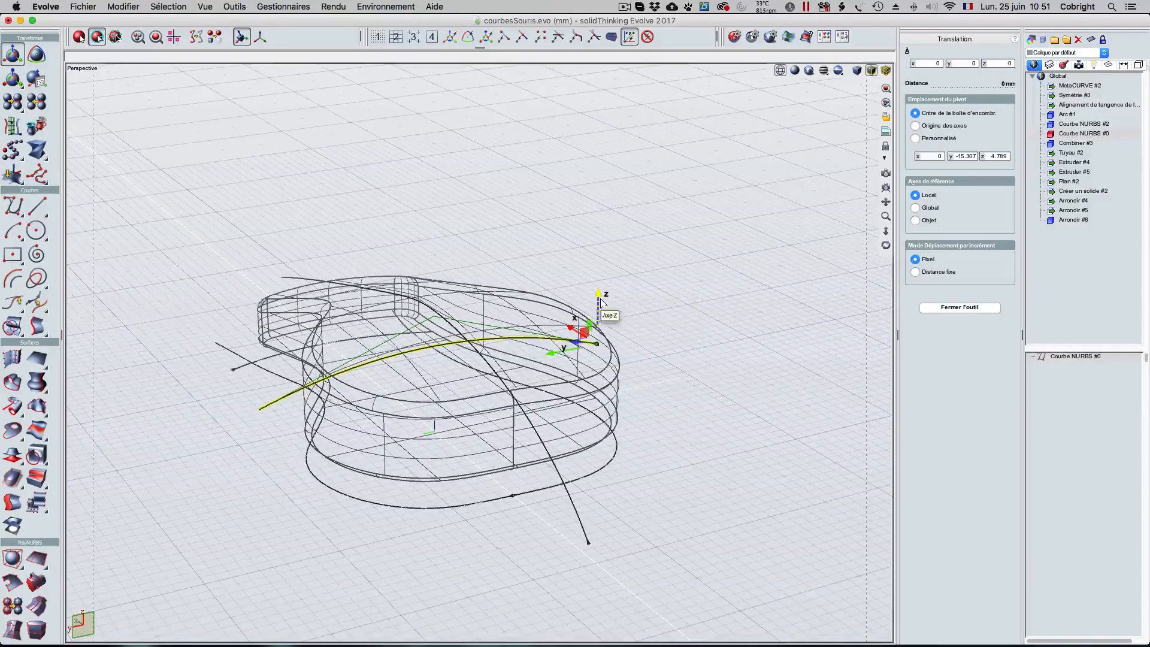
{"action": "left_click_drag", "start_coordinate": [601, 297], "coordinate": [601, 281]}
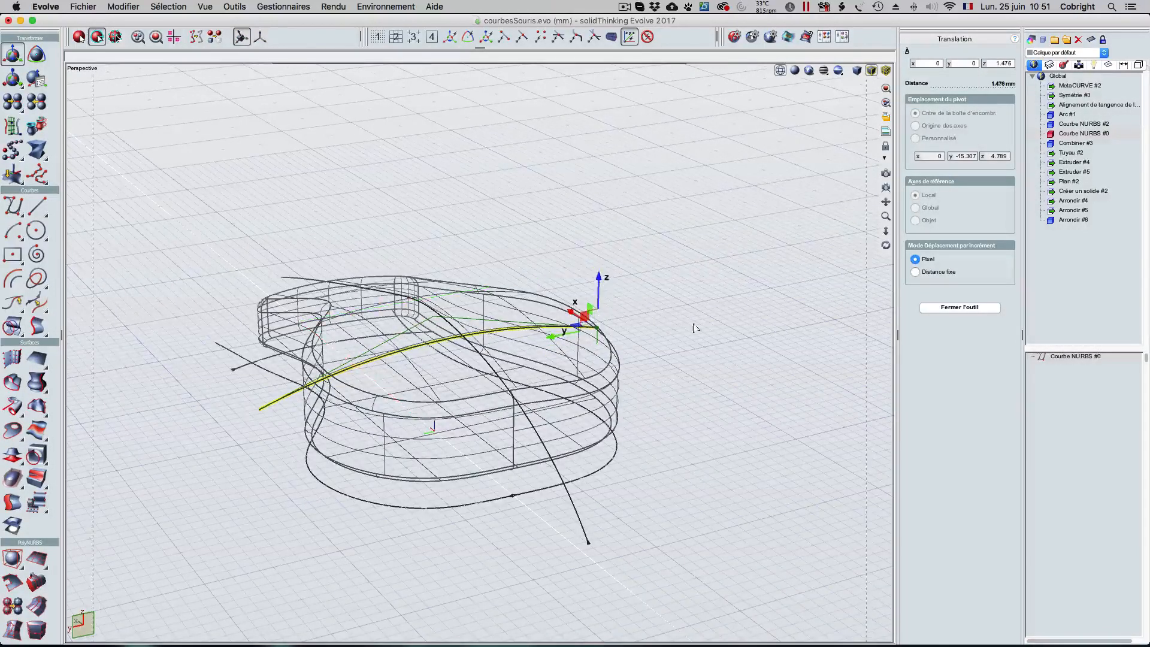
{"action": "middle_click_drag", "start_coordinate": [706, 329], "coordinate": [581, 320]}
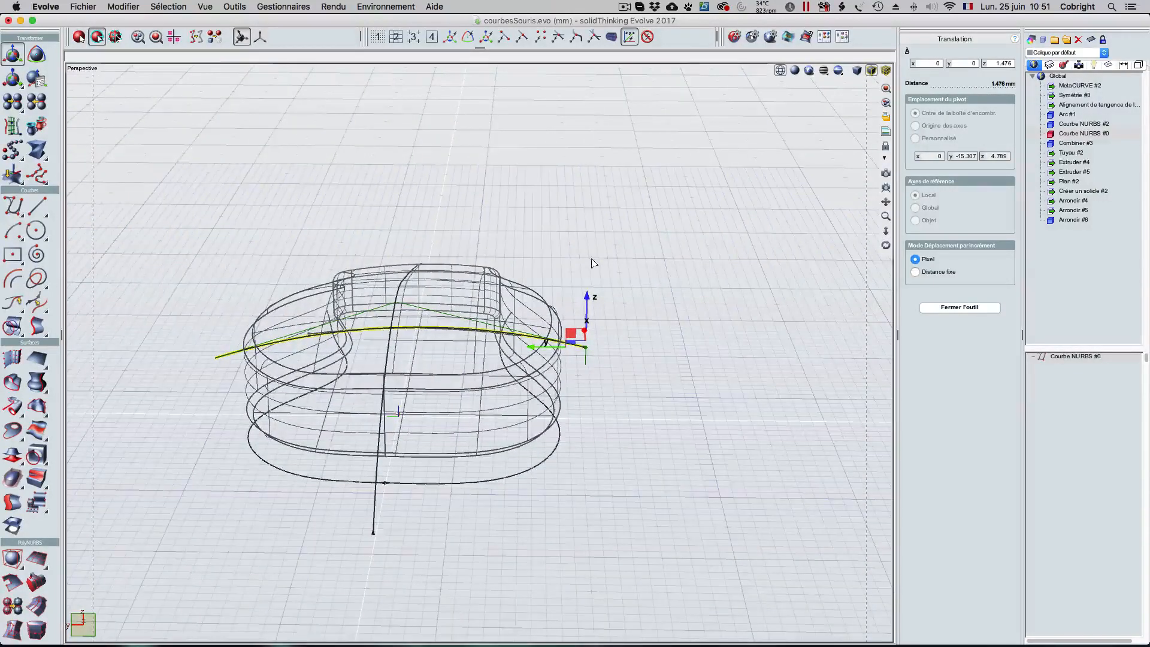
{"action": "left_click_drag", "start_coordinate": [593, 298], "coordinate": [593, 275]}
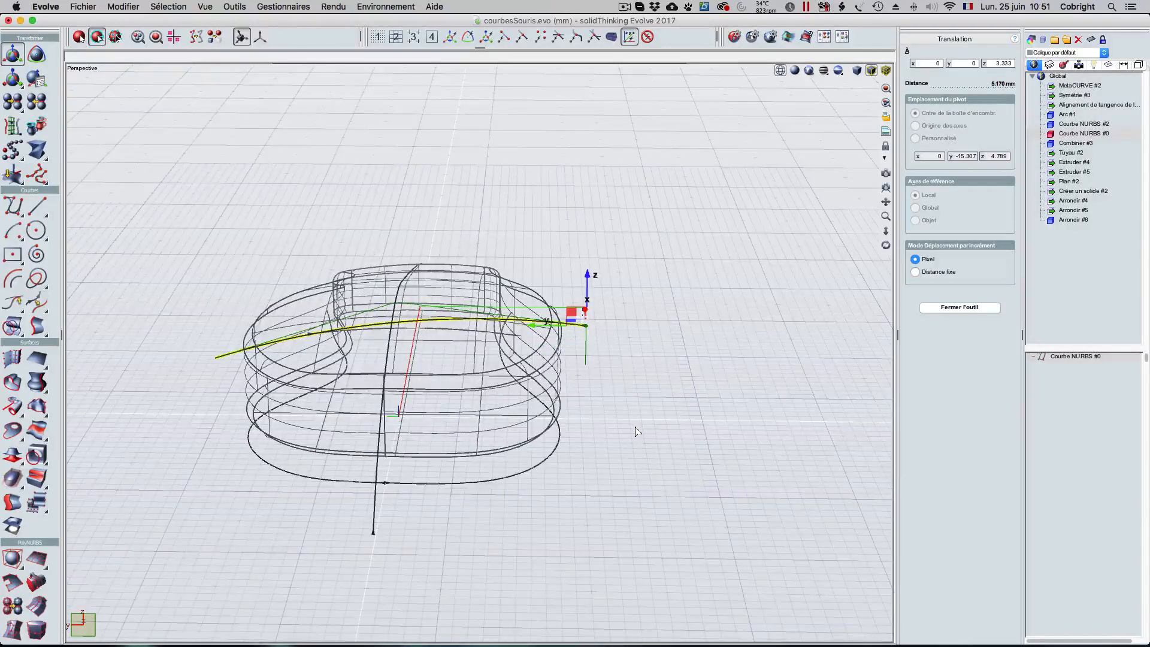
{"action": "left_click_drag", "start_coordinate": [779, 245], "coordinate": [886, 245]}
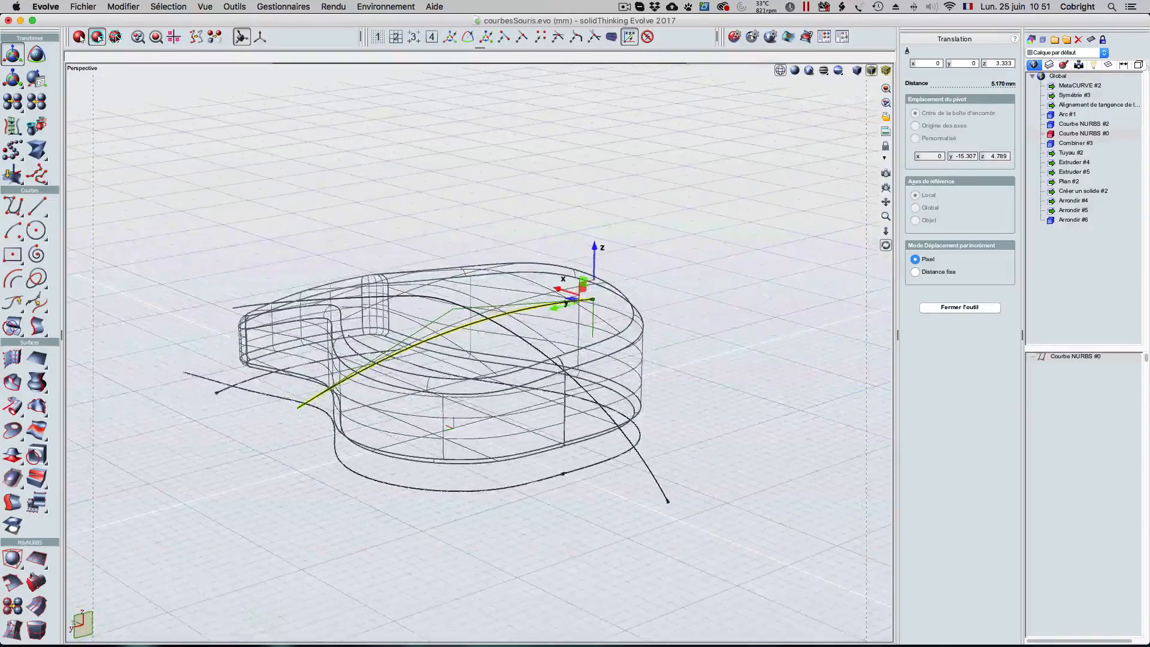
{"action": "key", "text": "space"}
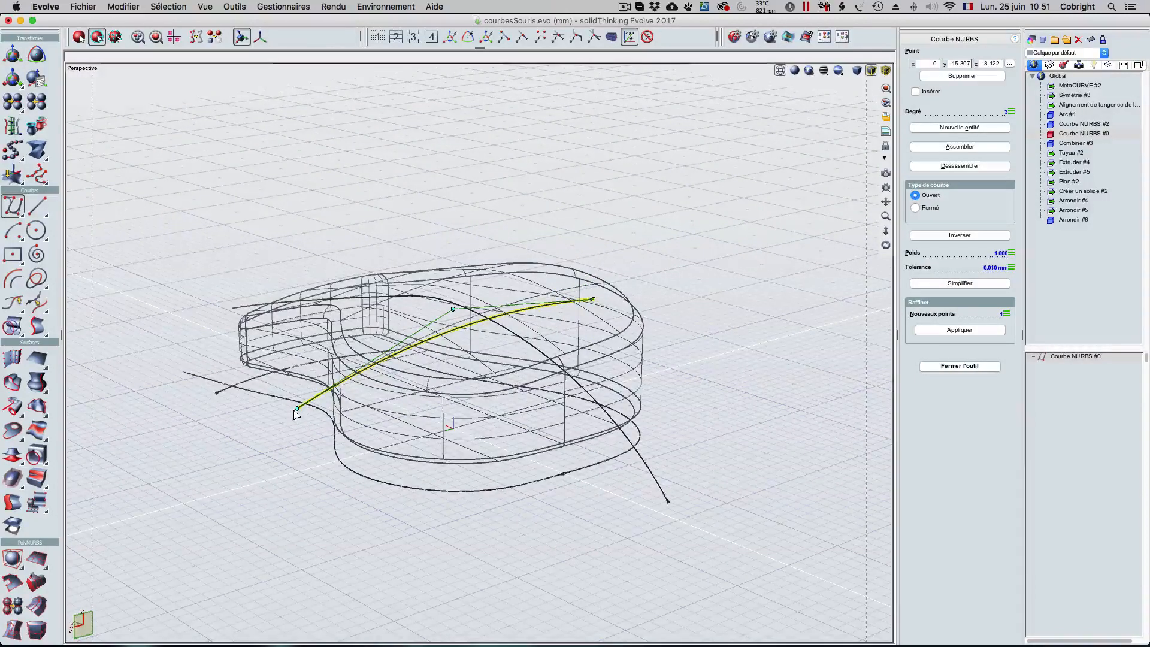
Step: Lower the transverse curve's opposite end point, on the positive Y side, by about 1.75 mm along Z
{"action": "left_click", "coordinate": [298, 410]}
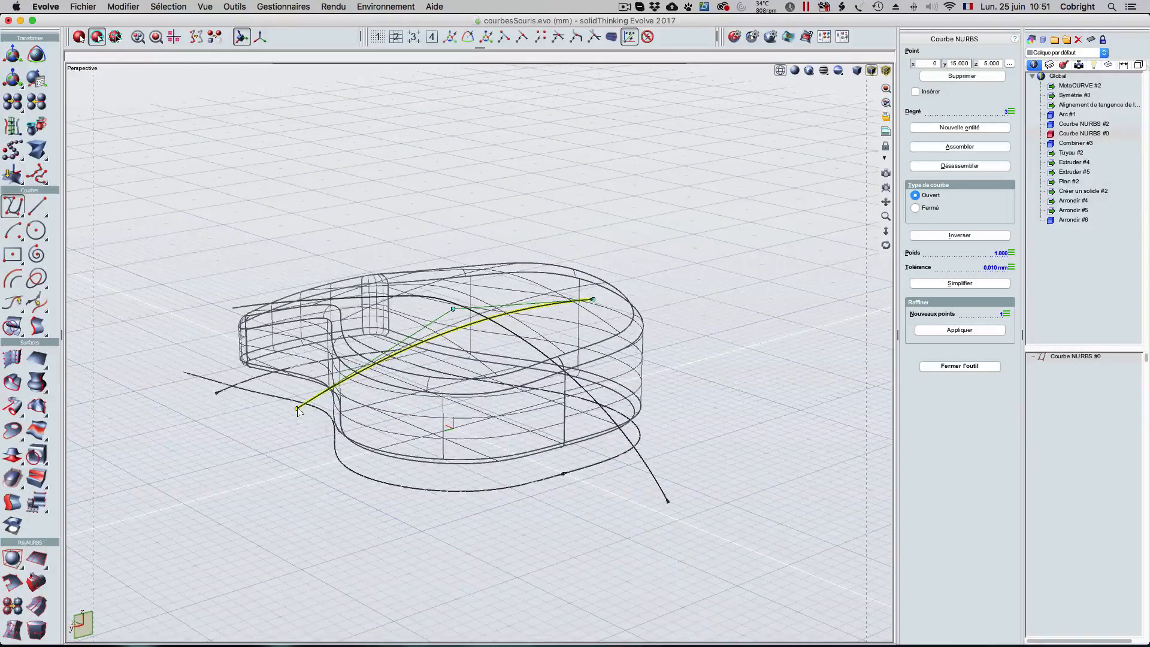
{"action": "key", "text": "t"}
{"action": "left_click_drag", "start_coordinate": [294, 363], "coordinate": [292, 395]}
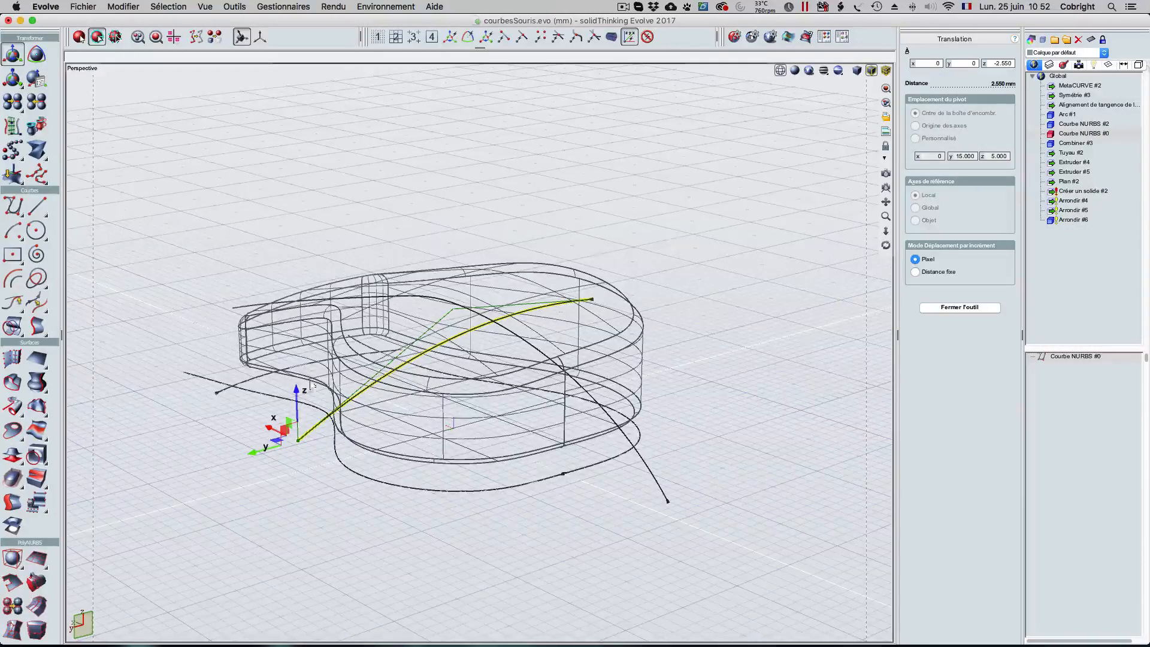
{"action": "left_click_drag", "start_coordinate": [297, 403], "coordinate": [298, 383]}
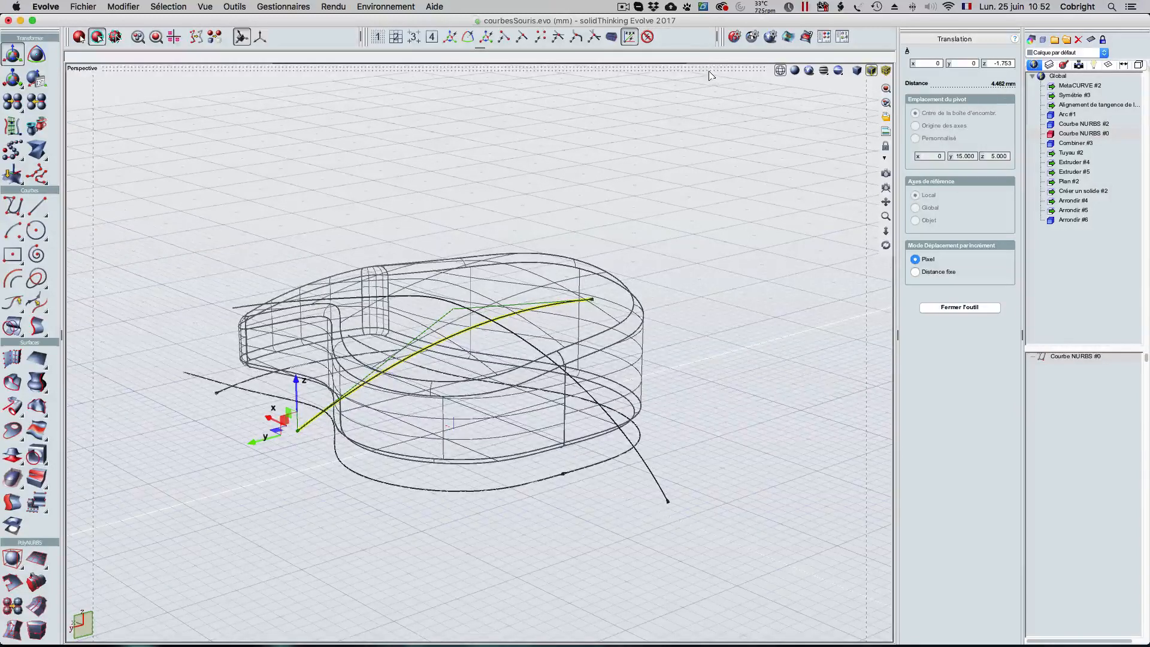
Step: Return the model to shaded display, finish editing the transverse curve and inspect the reshaped mouse body
{"action": "left_click", "coordinate": [795, 70]}
{"action": "mouse_move", "coordinate": [504, 159]}
{"action": "middle_mouse_down"}
{"action": "mouse_move", "coordinate": [575, 251]}
{"action": "mouse_move", "coordinate": [563, 312]}
{"action": "mouse_move", "coordinate": [431, 210]}
{"action": "mouse_move", "coordinate": [414, 165]}
{"action": "mouse_move", "coordinate": [515, 192]}
{"action": "mouse_move", "coordinate": [605, 185]}
{"action": "mouse_move", "coordinate": [629, 156]}
{"action": "mouse_move", "coordinate": [610, 179]}
{"action": "mouse_move", "coordinate": [474, 174]}
{"action": "mouse_move", "coordinate": [503, 177]}
{"action": "mouse_move", "coordinate": [512, 195]}
{"action": "mouse_move", "coordinate": [444, 178]}
{"action": "mouse_move", "coordinate": [487, 215]}
{"action": "middle_mouse_up"}
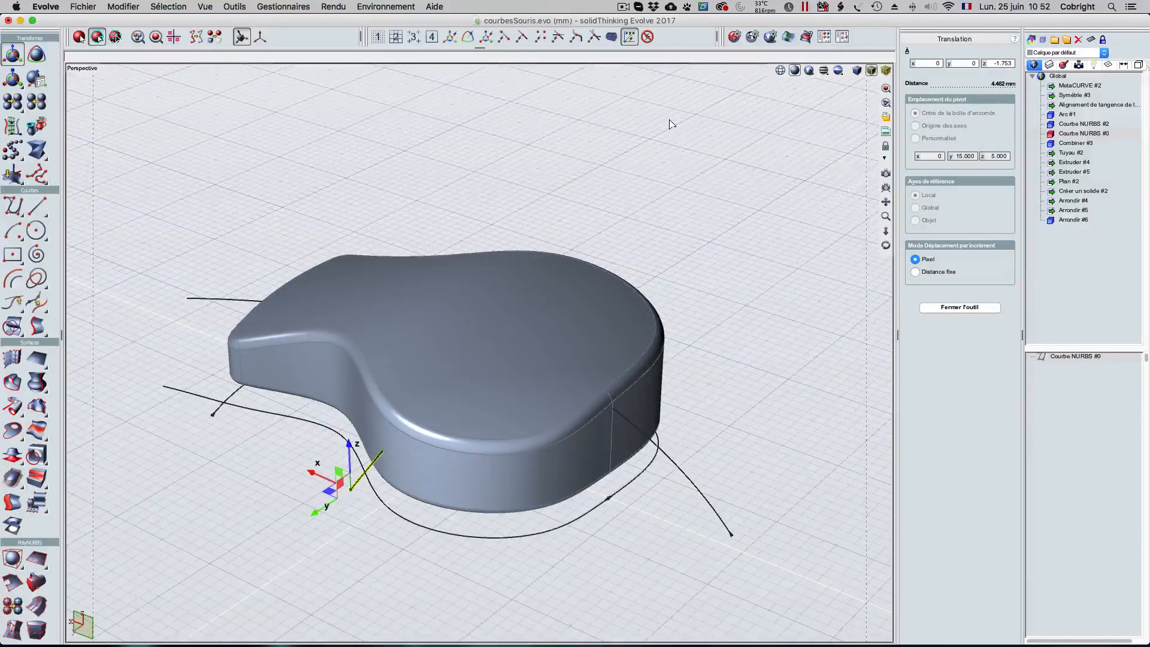
{"action": "key", "text": "space"}
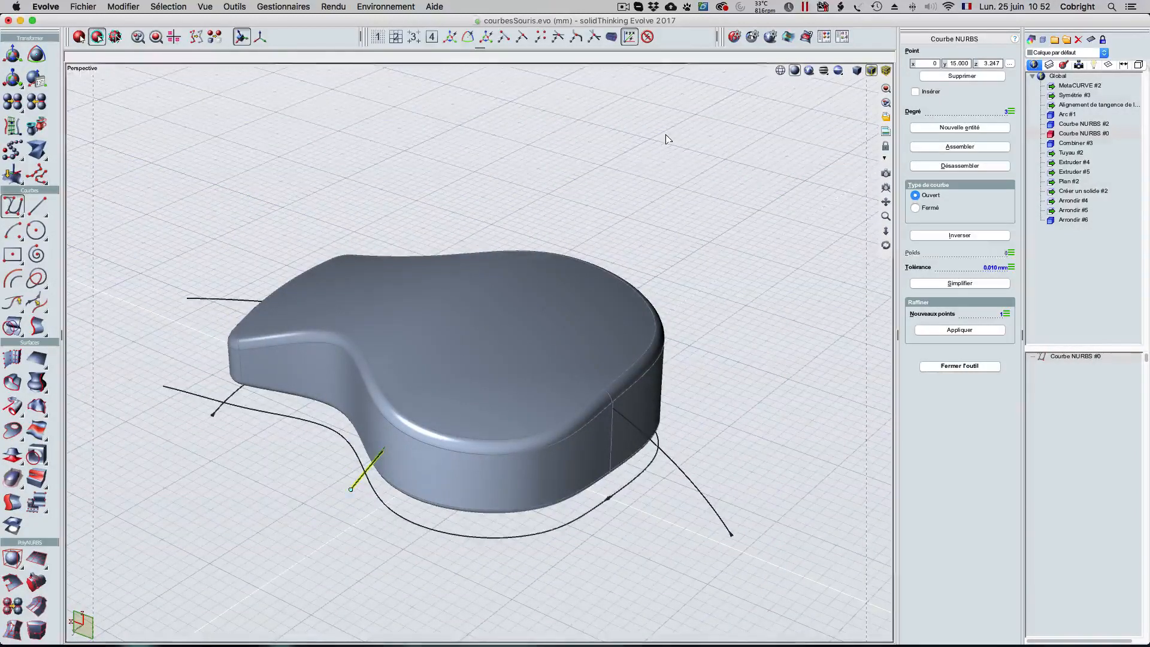
{"action": "key", "text": "Escape"}
{"action": "middle_click_drag", "start_coordinate": [663, 138], "coordinate": [786, 277]}
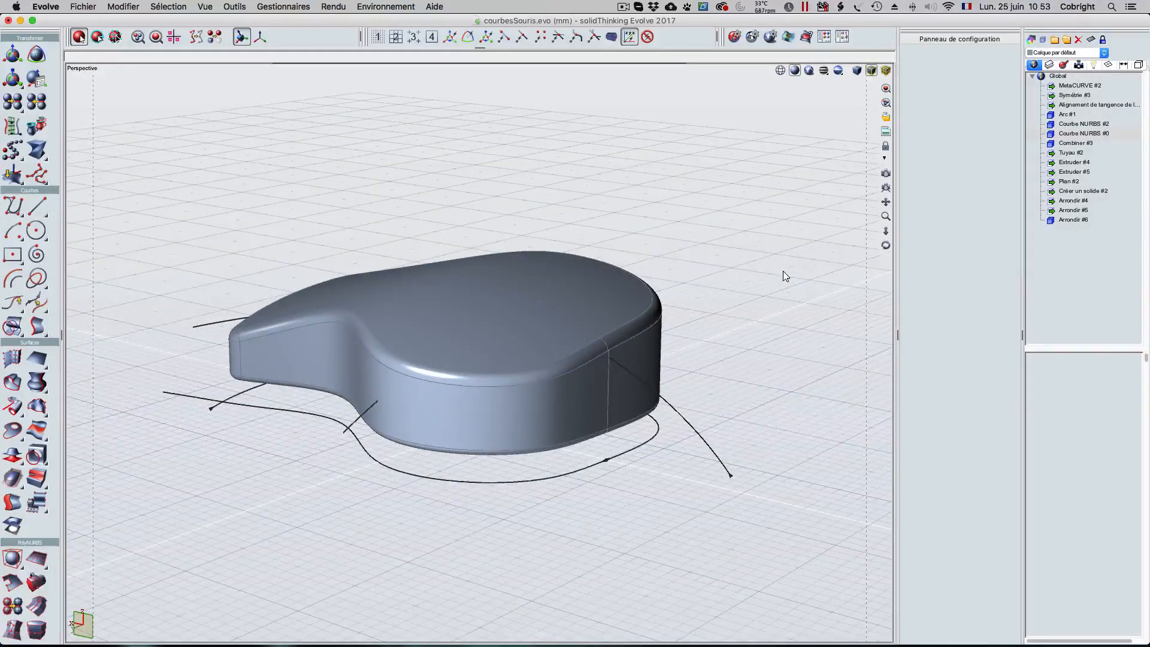
{"action": "middle_click_drag", "start_coordinate": [783, 271], "coordinate": [761, 294]}
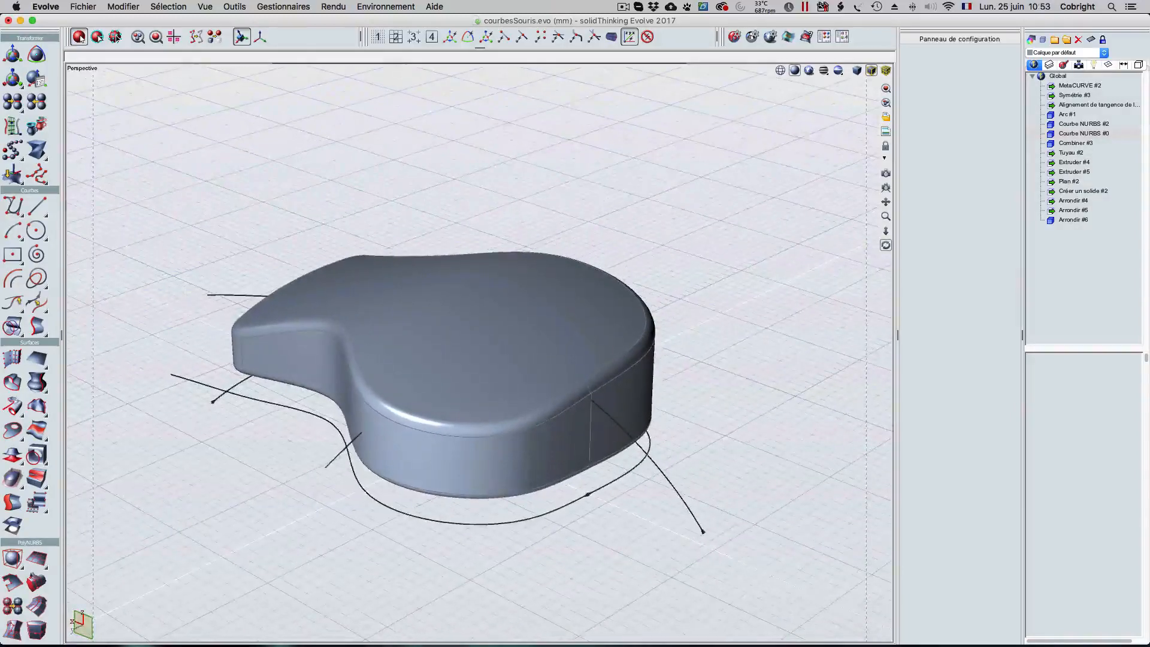